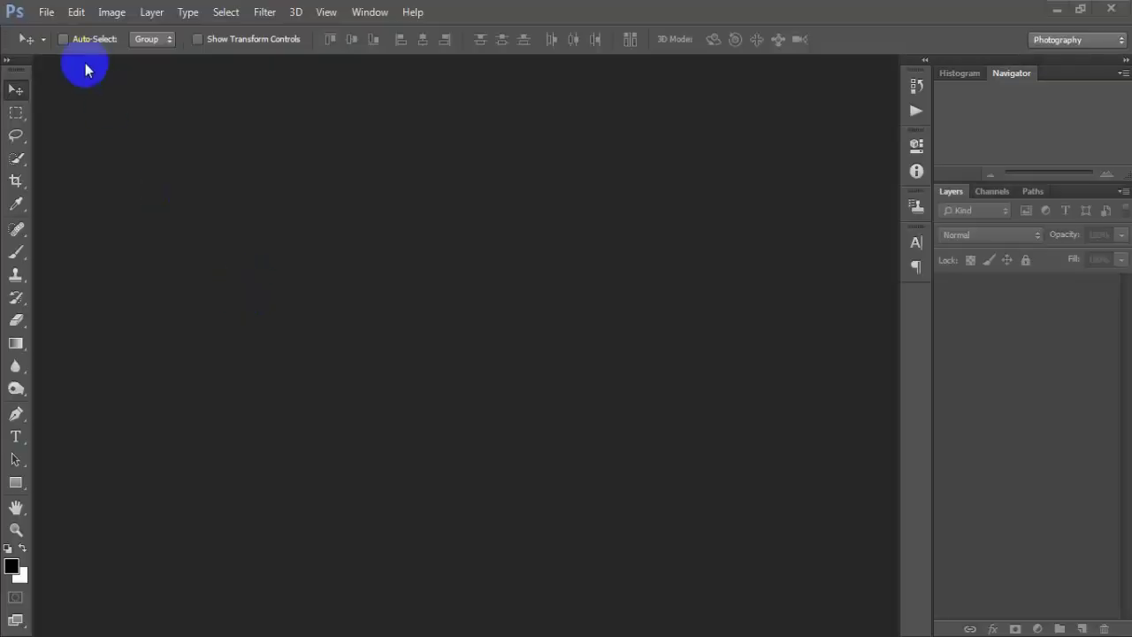
# - Create a 3000 × 1800 px document at 200 ppi, dock it as a tab and zoom out
pyautogui.click(47, 14)
pyautogui.click(203, 37)
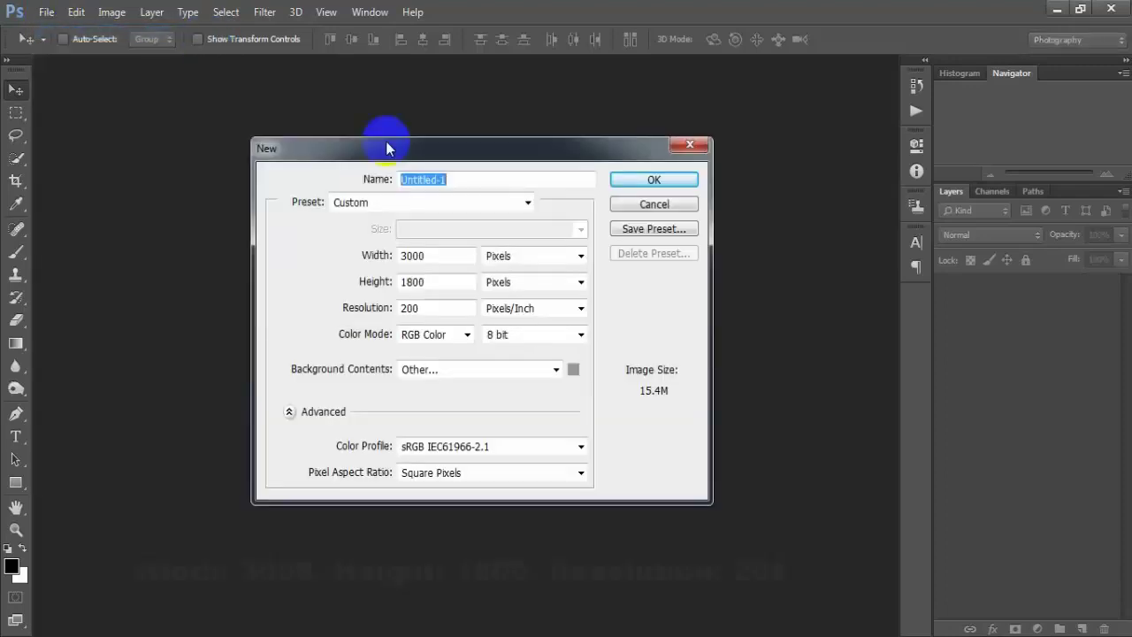
pyautogui.doubleClick(461, 257)
pyautogui.doubleClick(429, 282)
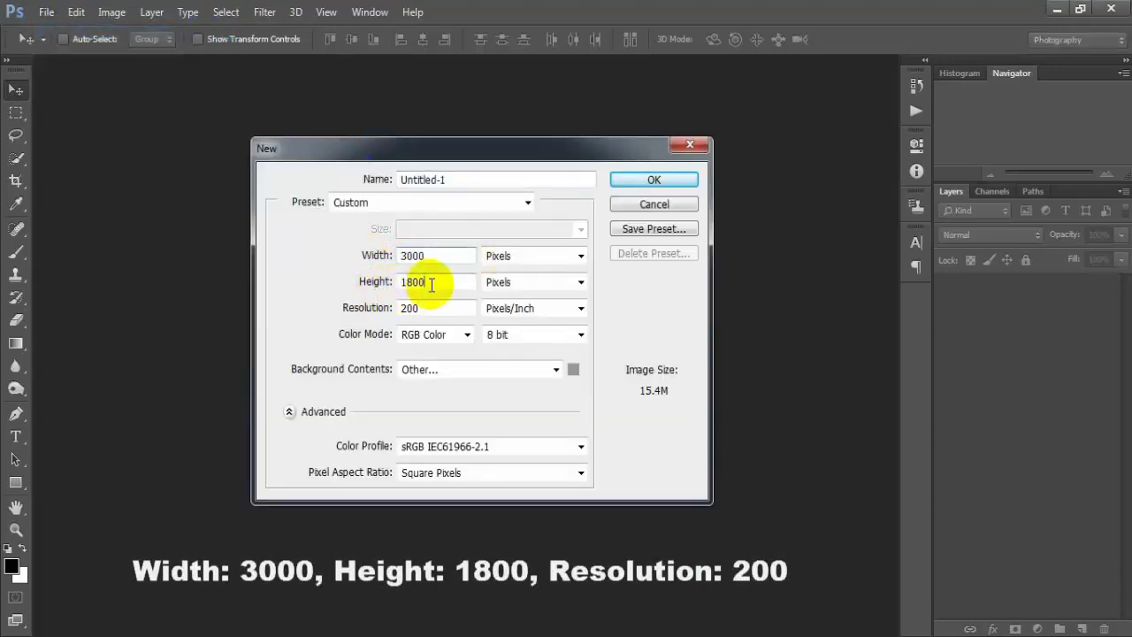
pyautogui.doubleClick(429, 307)
pyautogui.click(653, 181)
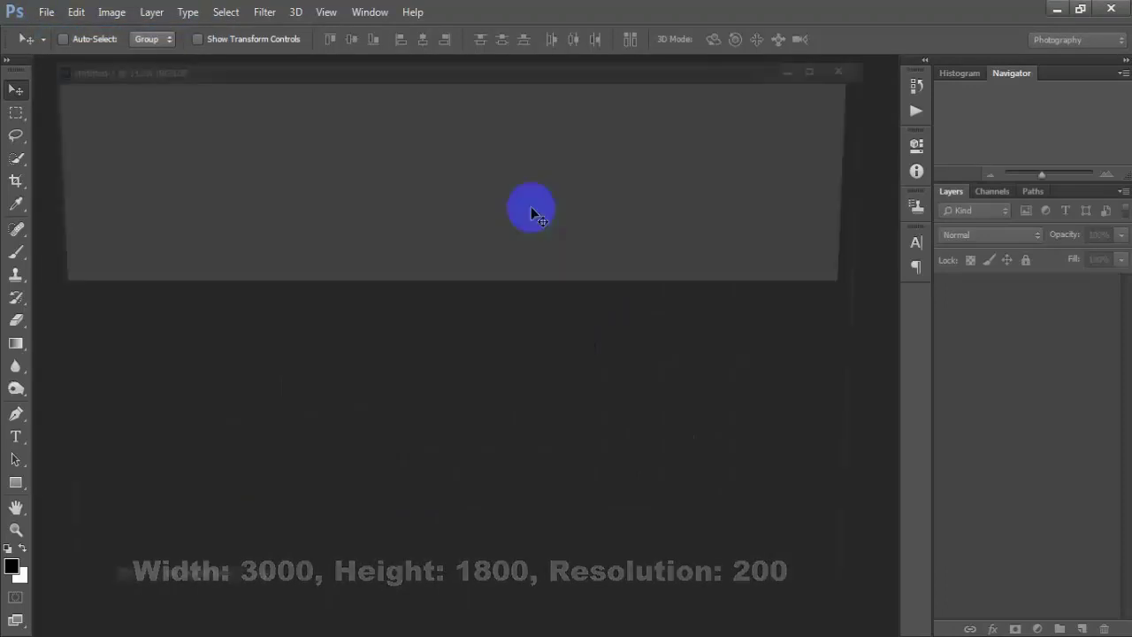
pyautogui.moveTo(440, 70); pyautogui.dragTo(457, 66)
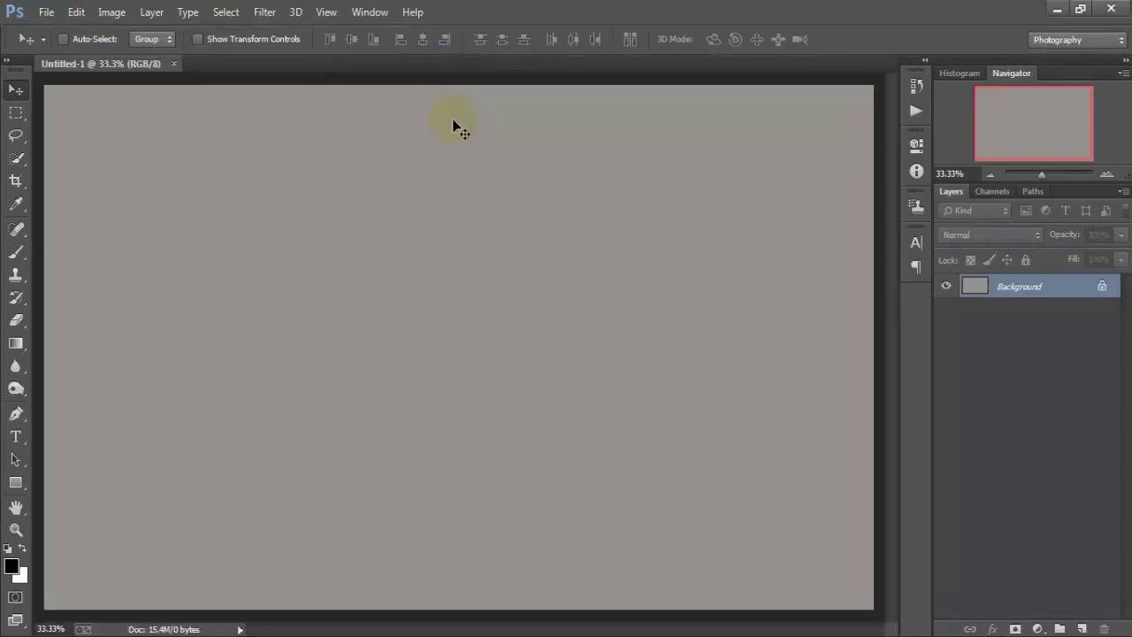
pyautogui.hotkey('ctrl', '-')
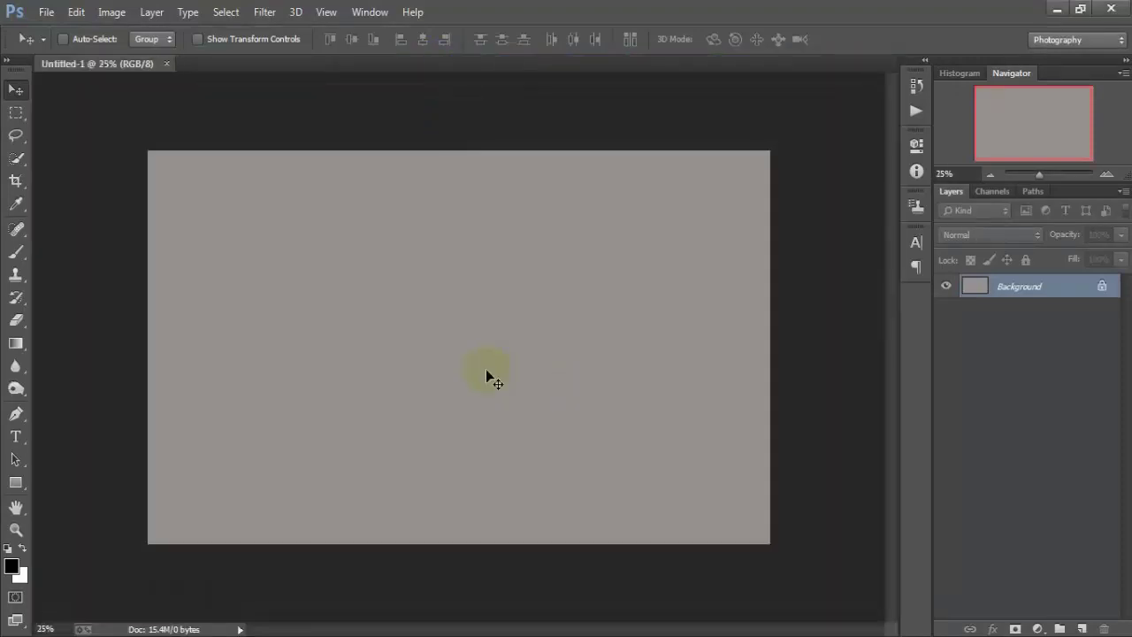
# - Add a Solid Color fill layer in #333333 above the background
pyautogui.click(1038, 629)
pyautogui.click(1052, 254)
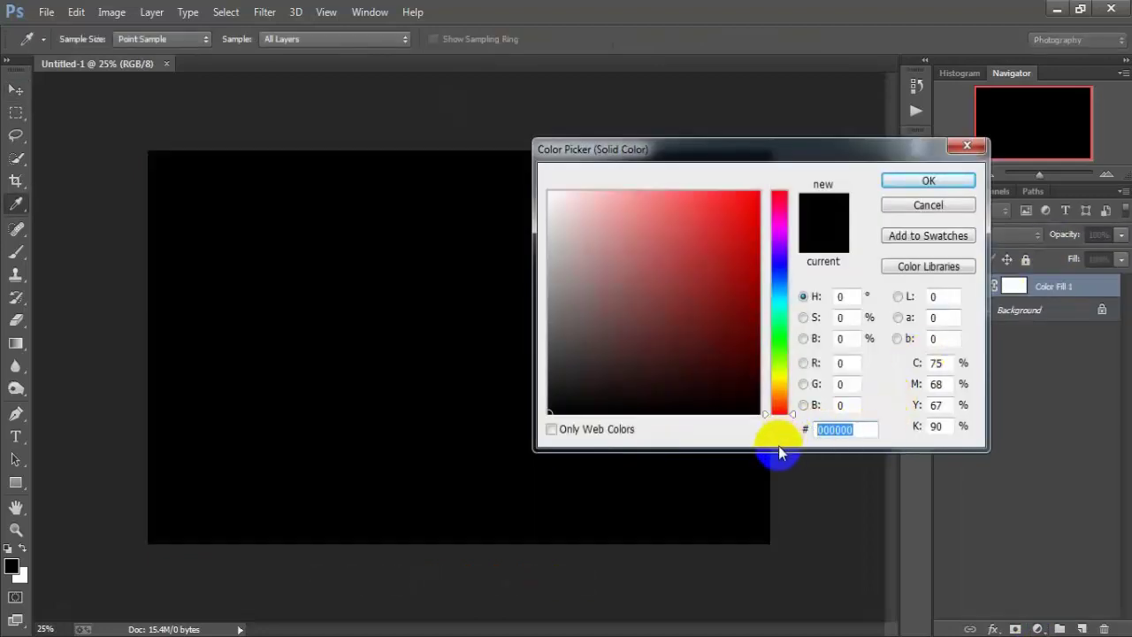
pyautogui.write('3333')
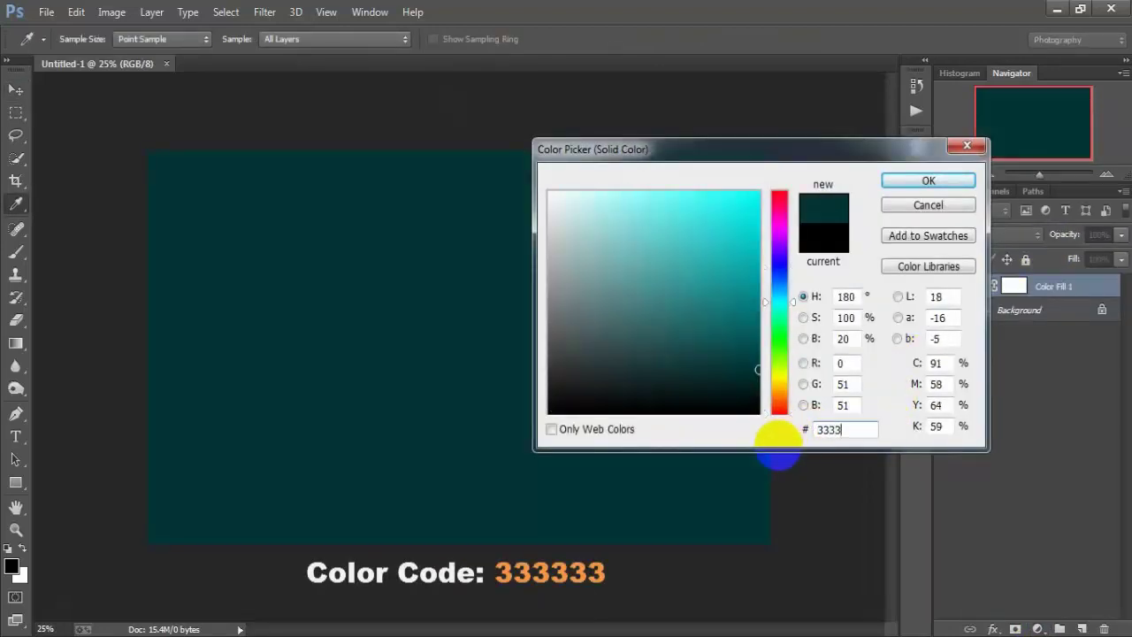
pyautogui.write('33')
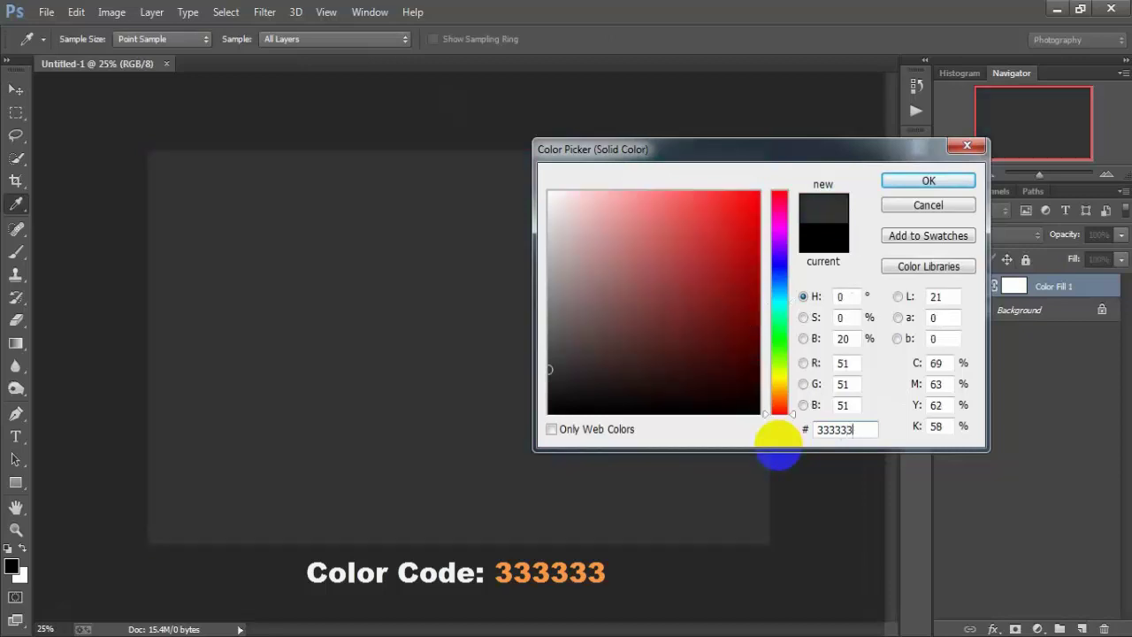
pyautogui.doubleClick(812, 431)
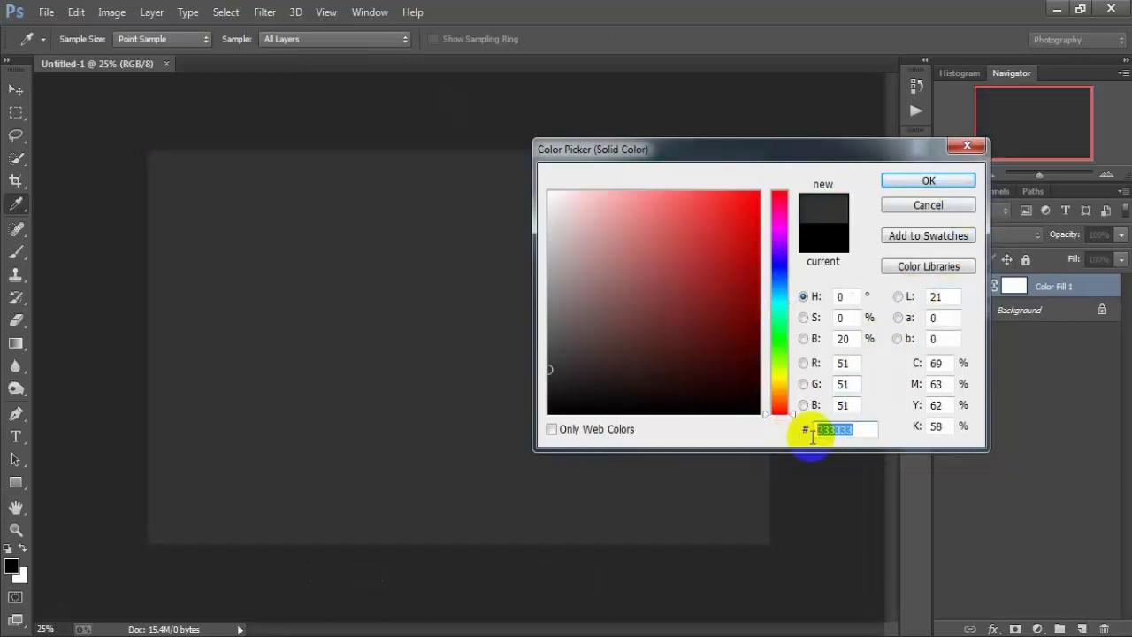
pyautogui.click(925, 182)
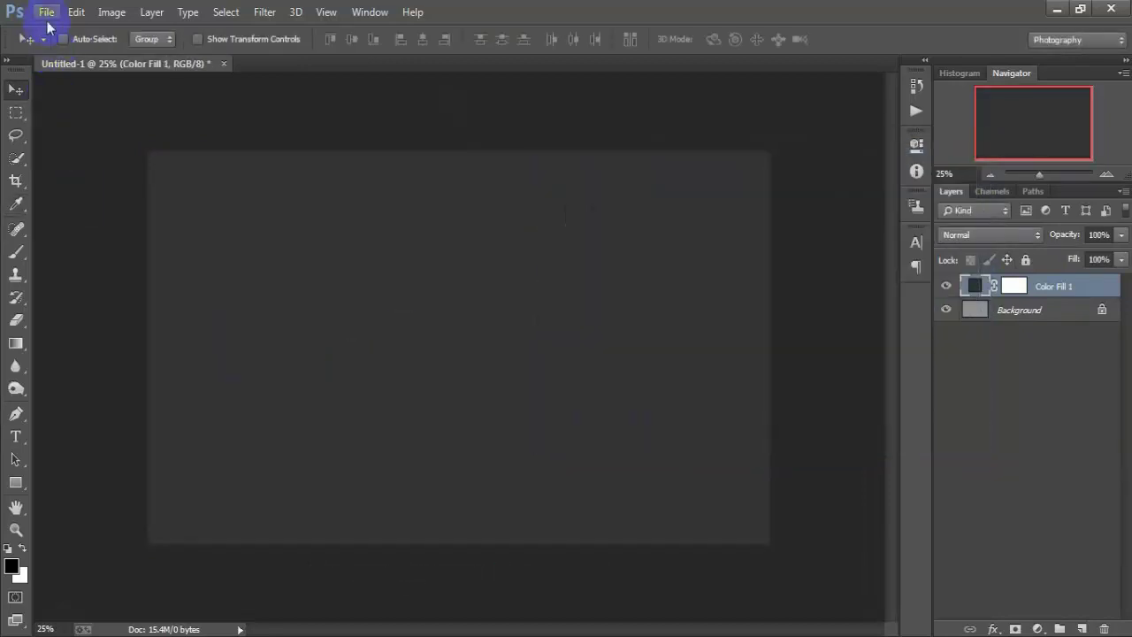
# - Place the Railroad image as a linked layer, nudge it slightly down and commit
pyautogui.click(46, 13)
pyautogui.click(141, 277)
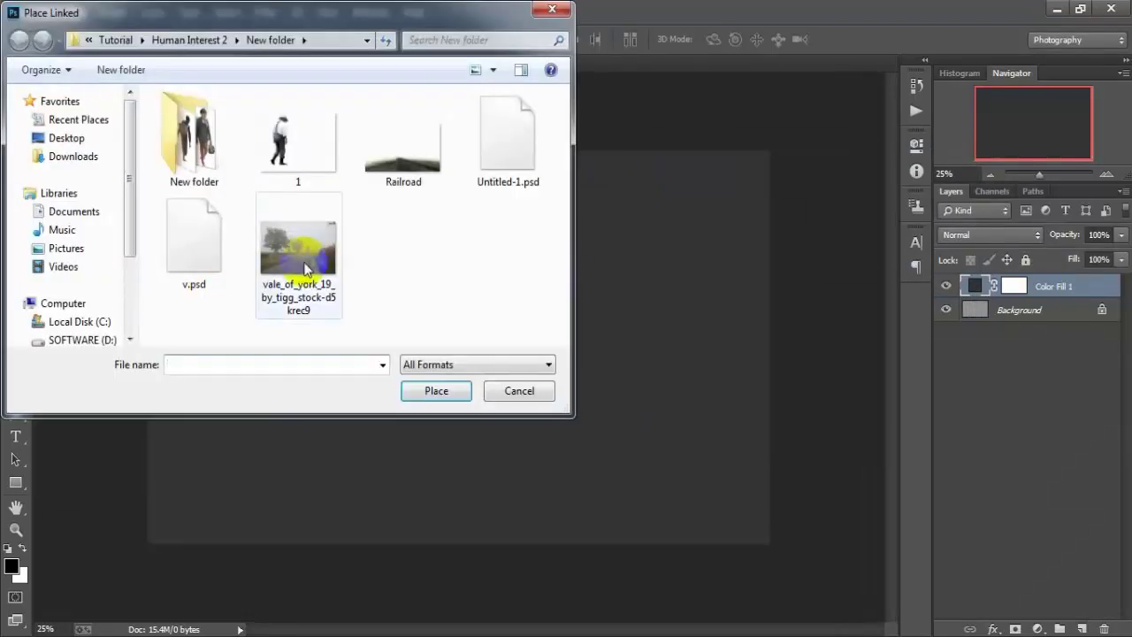
pyautogui.click(407, 160)
pyautogui.click(436, 390)
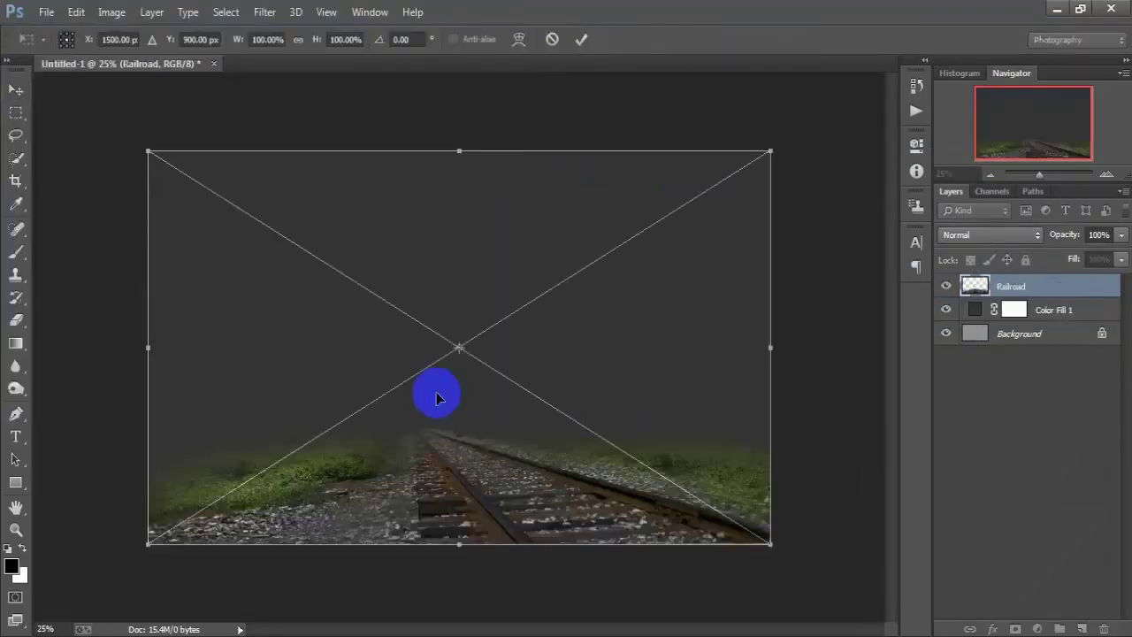
pyautogui.moveTo(436, 399); pyautogui.dragTo(437, 399)
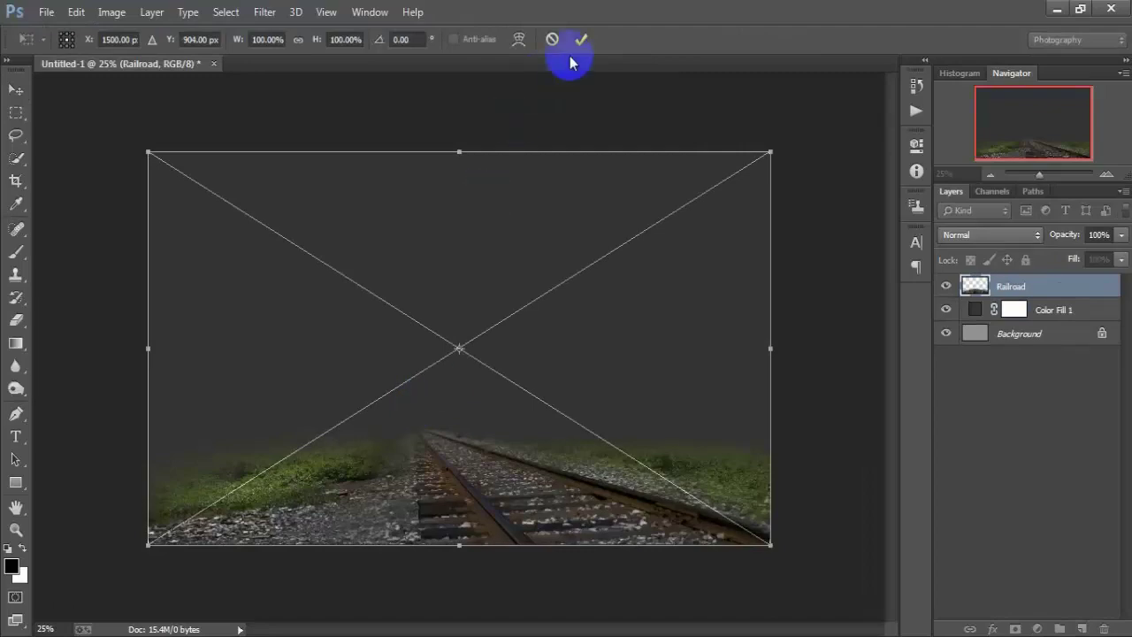
pyautogui.click(583, 40)
# - Place the vale_of_york foggy road photo as a linked layer
pyautogui.click(40, 12)
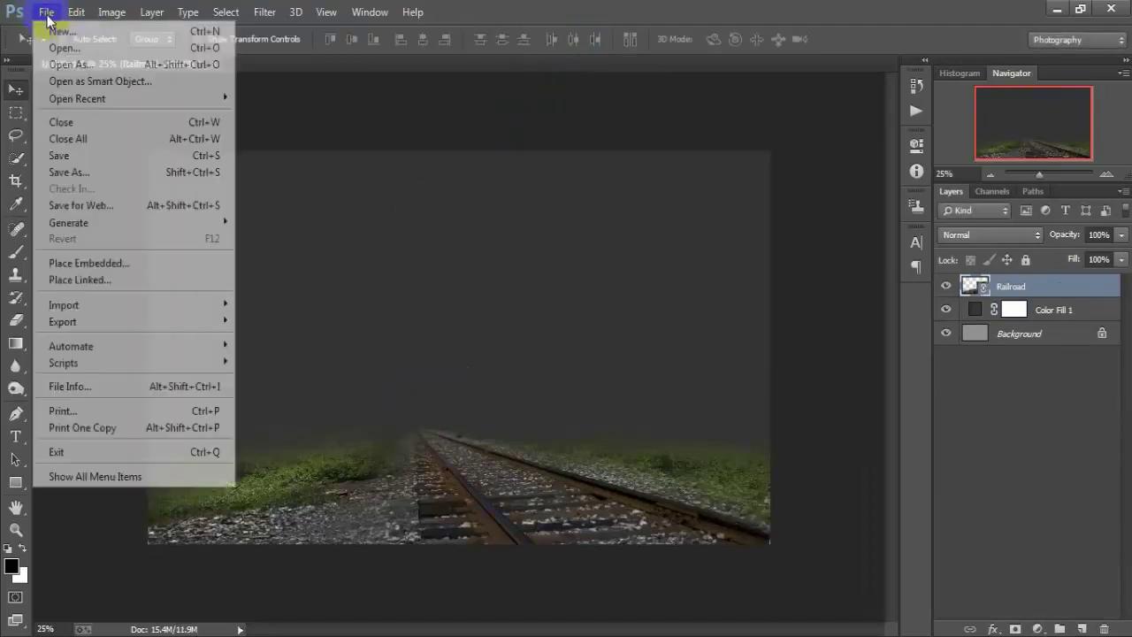
pyautogui.click(115, 277)
pyautogui.click(314, 255)
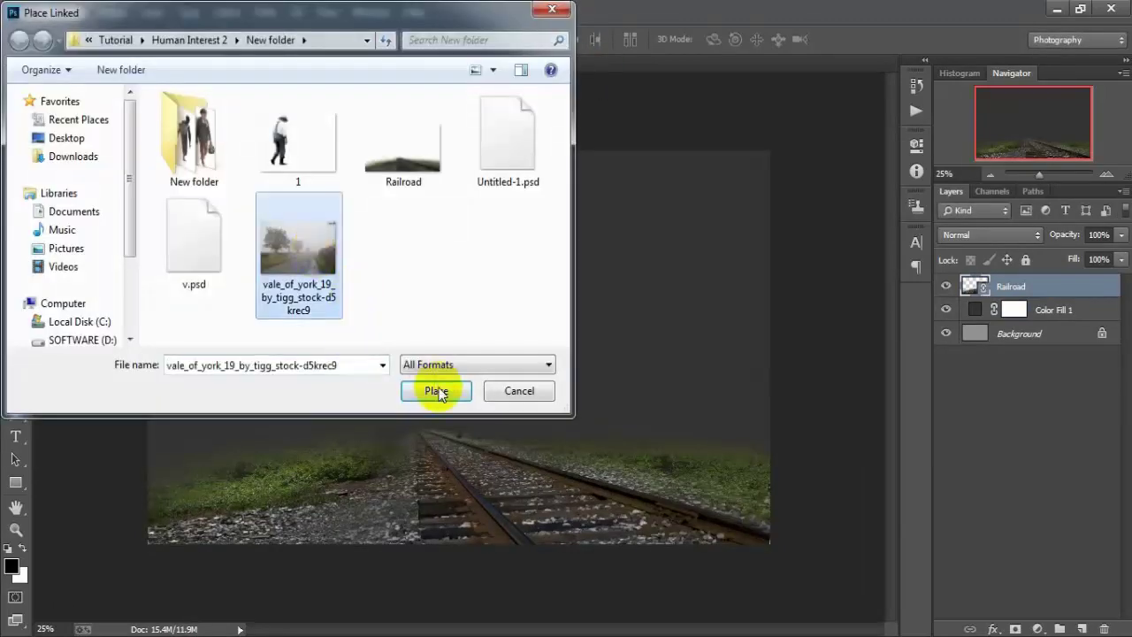
pyautogui.click(436, 390)
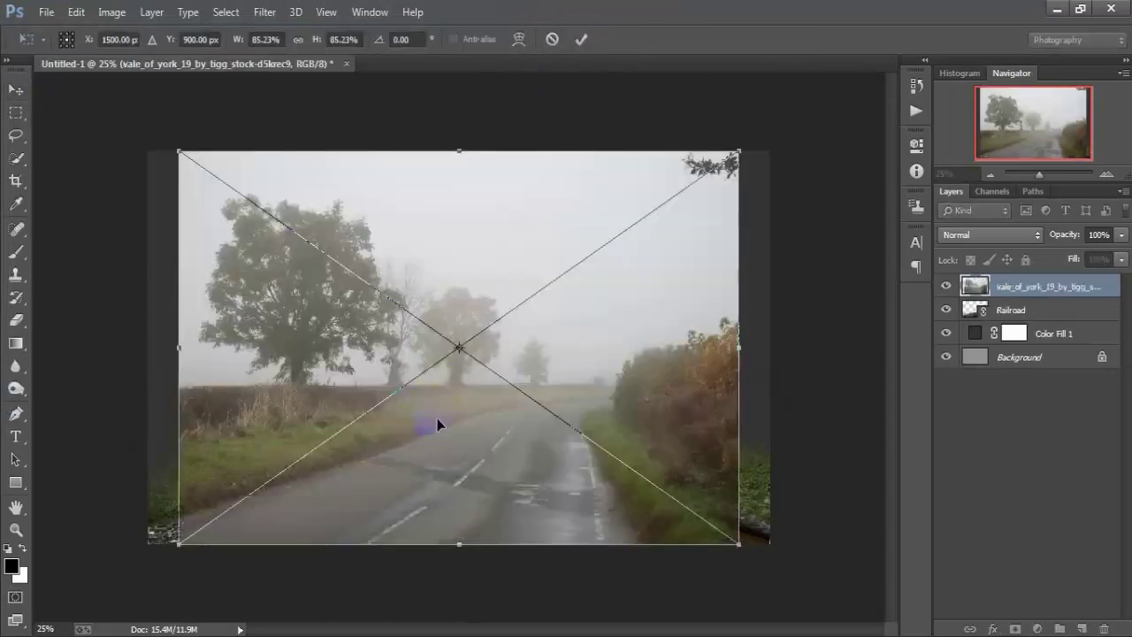
# - Shift the foggy photo left and stretch it taller and wider across the canvas
pyautogui.moveTo(437, 422); pyautogui.dragTo(408, 424)
pyautogui.hotkey('ctrl', '-')
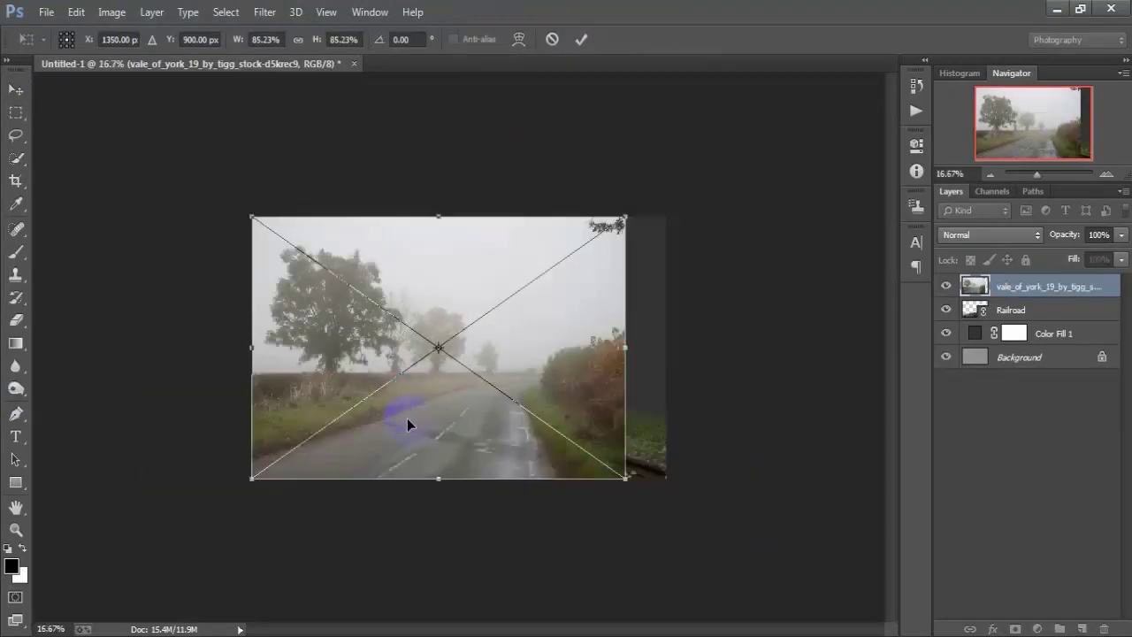
pyautogui.moveTo(443, 480); pyautogui.dragTo(439, 517)
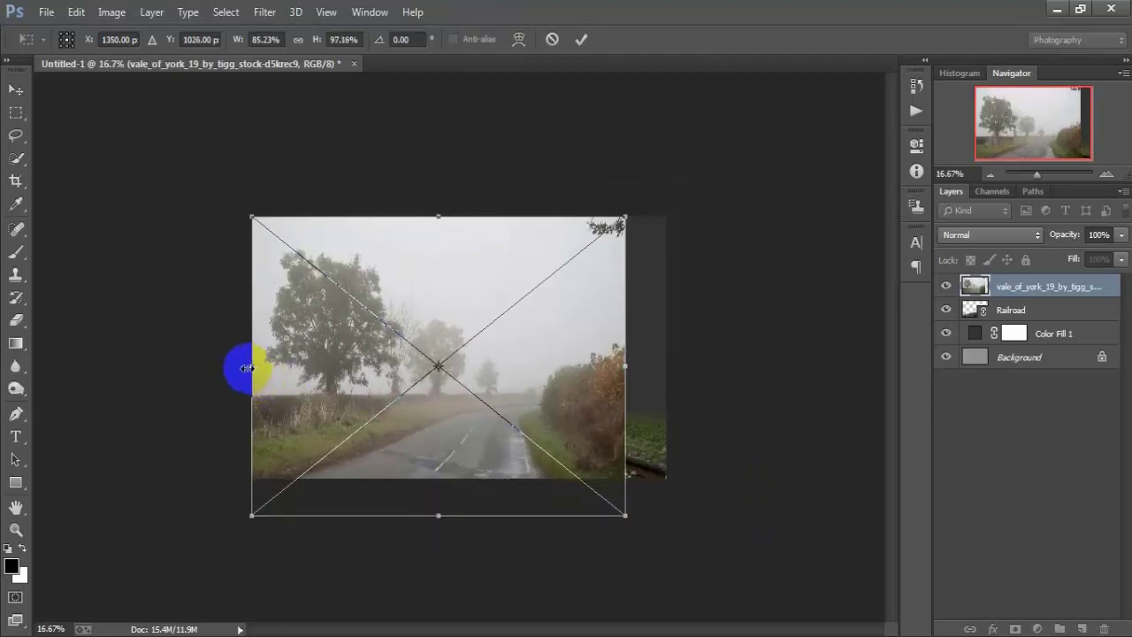
pyautogui.moveTo(246, 368); pyautogui.dragTo(129, 375)
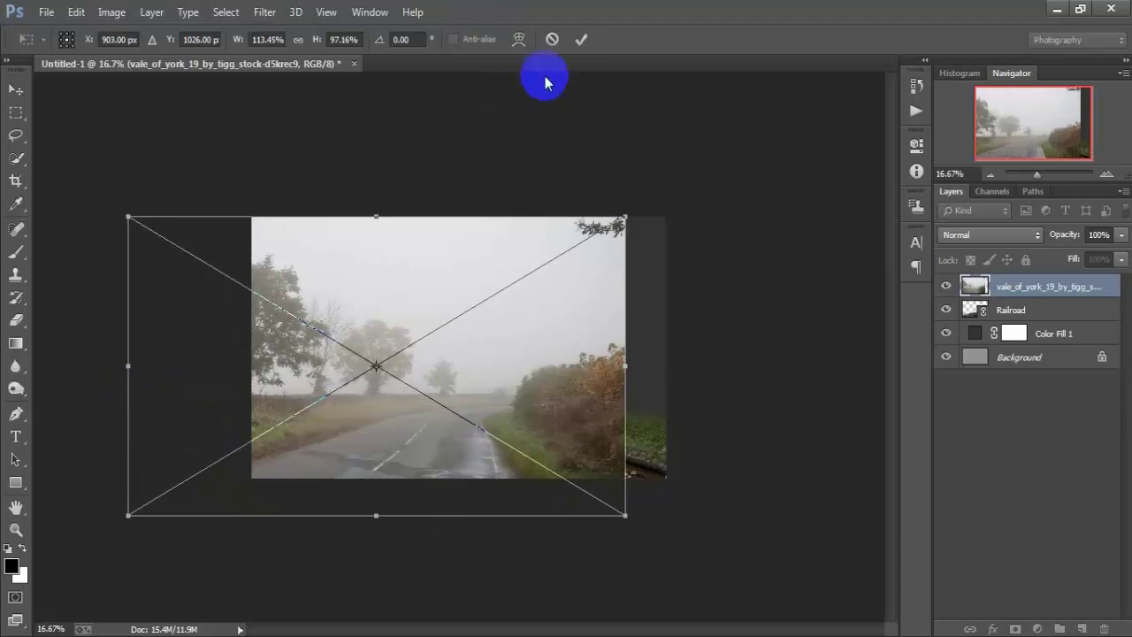
pyautogui.click(578, 39)
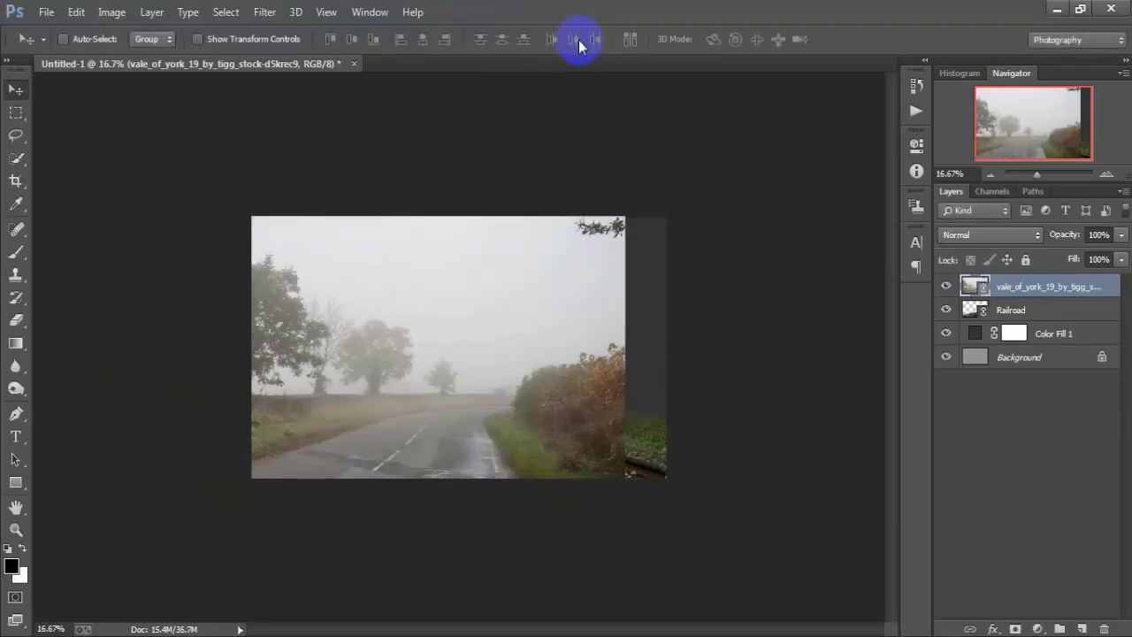
pyautogui.hotkey('ctrl', '+')
# - Rasterize the foggy photo layer and move it below Railroad
pyautogui.rightClick(991, 292)
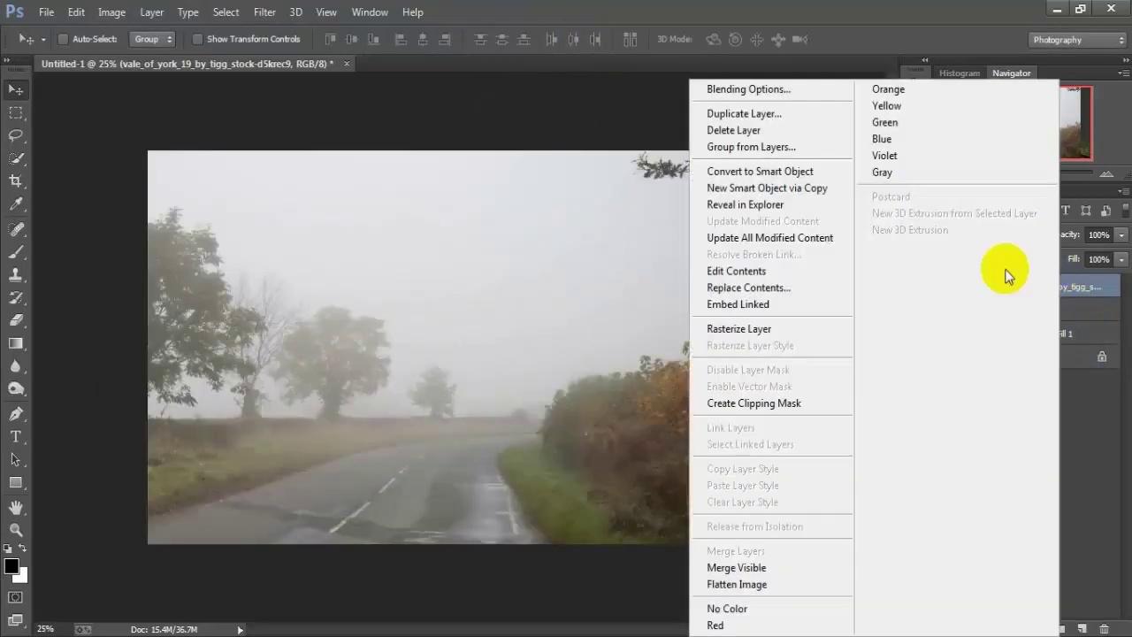
pyautogui.click(759, 328)
pyautogui.click(947, 285)
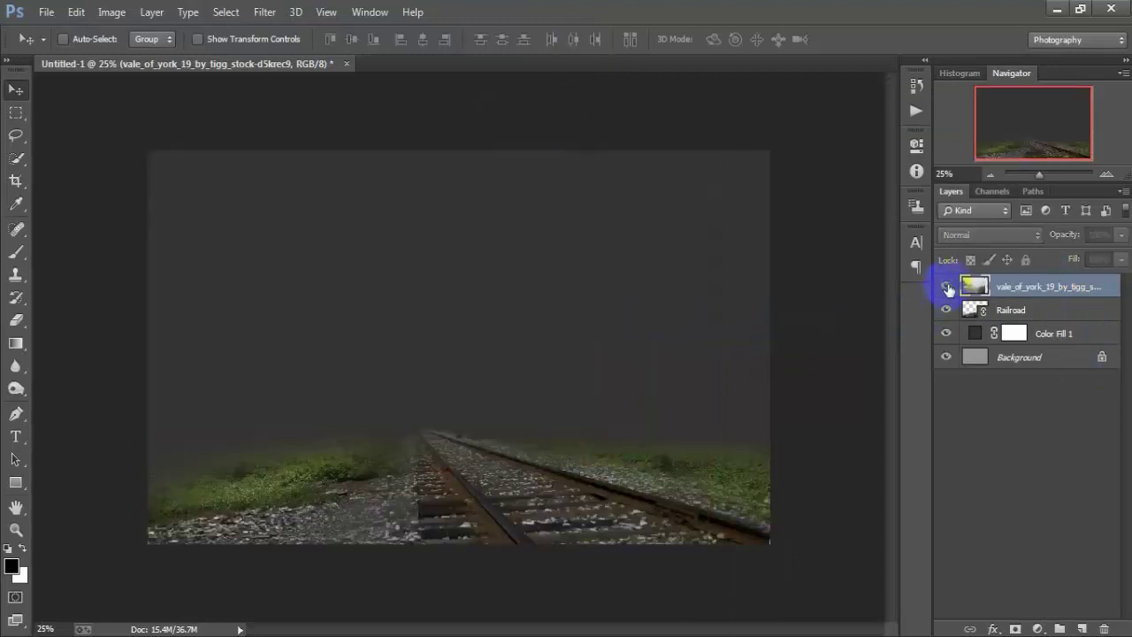
pyautogui.moveTo(965, 292)
pyautogui.mouseDown()
pyautogui.moveTo(1080, 297)
pyautogui.moveTo(1037, 321)
pyautogui.mouseUp()
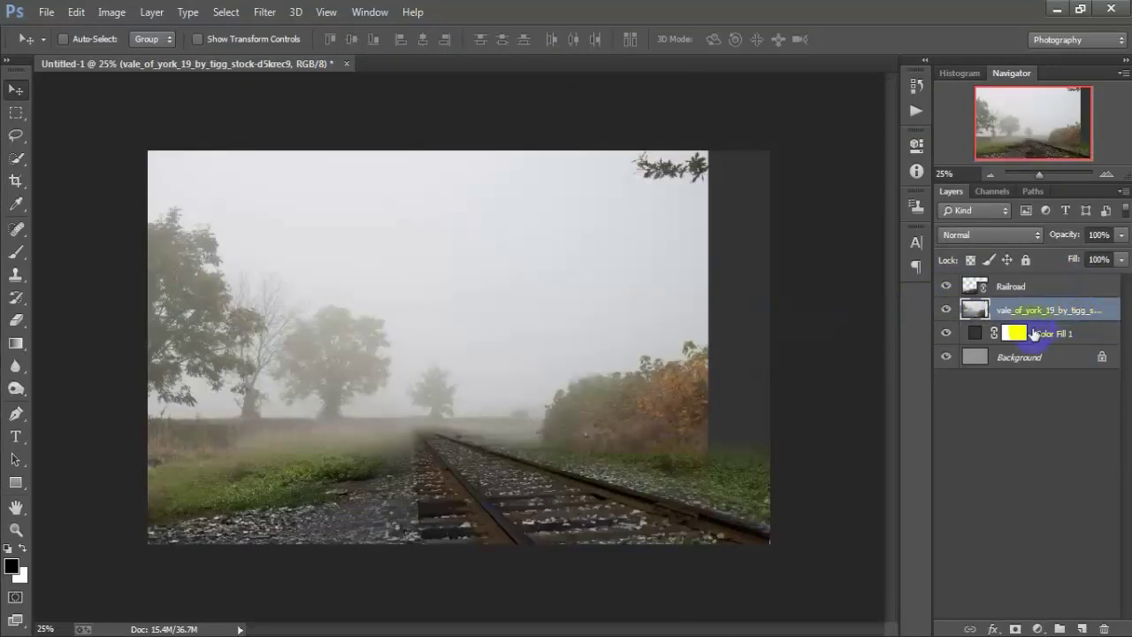
# - Set the foggy photo's blend mode to Multiply and add a layer mask
pyautogui.click(964, 236)
pyautogui.click(1000, 64)
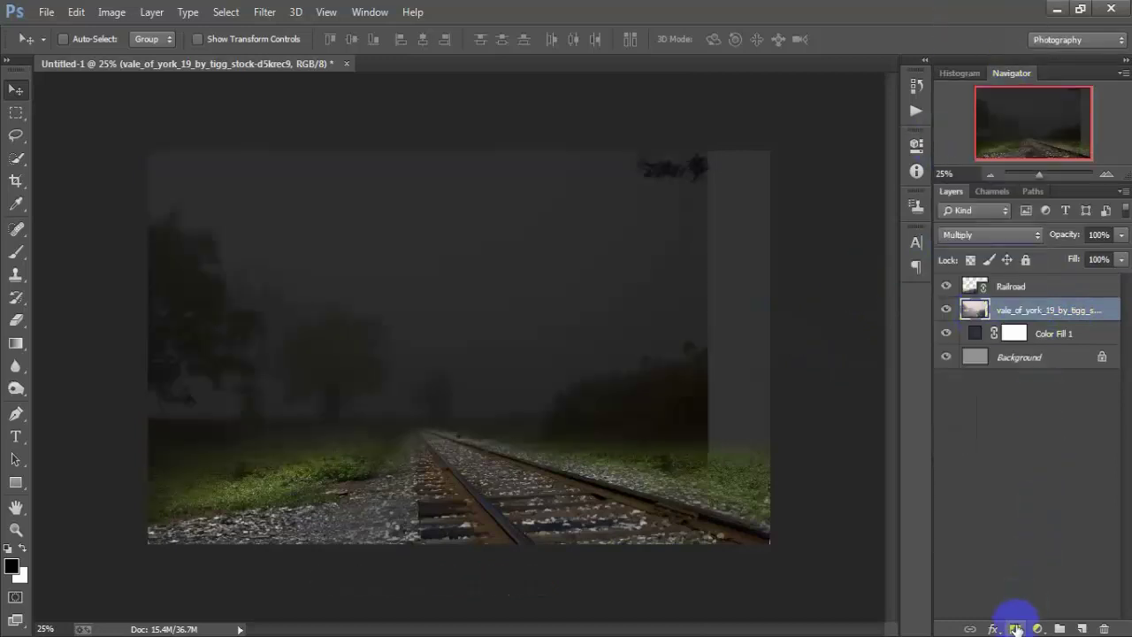
pyautogui.click(1015, 629)
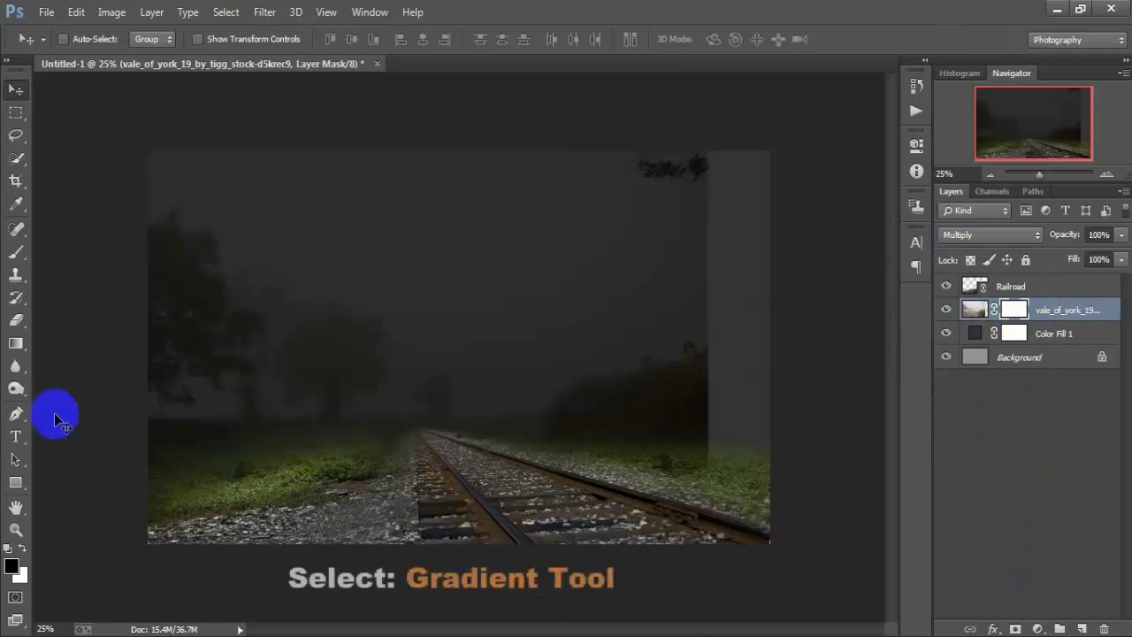
# - Select the Gradient tool at 100% opacity with the Foreground to Transparent preset
pyautogui.moveTo(18, 348); pyautogui.dragTo(127, 340)
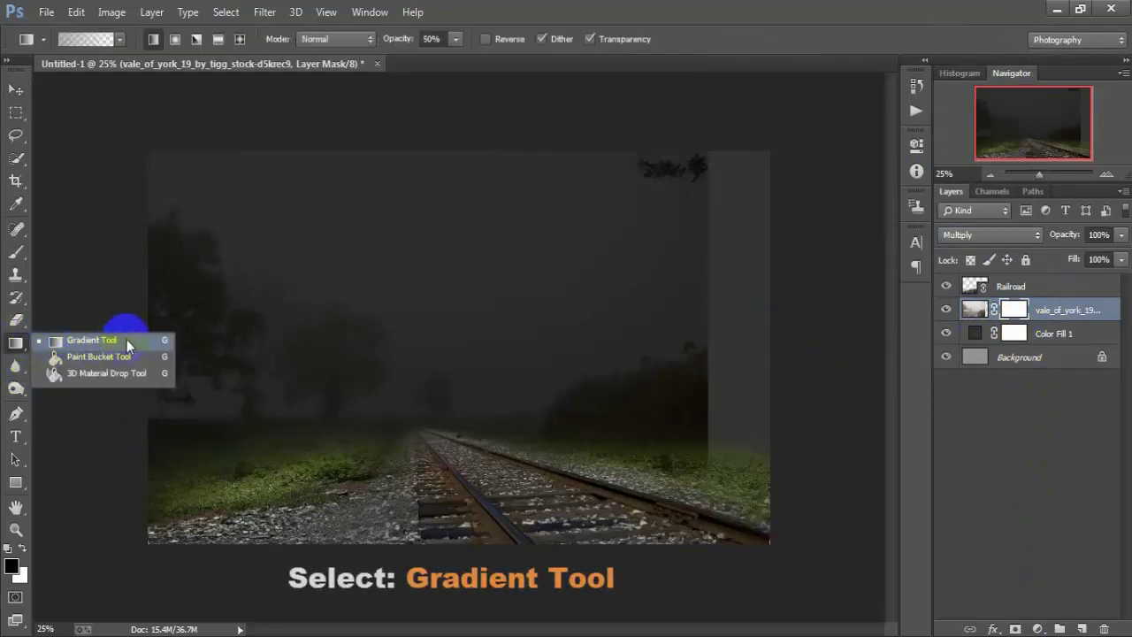
pyautogui.click(127, 340)
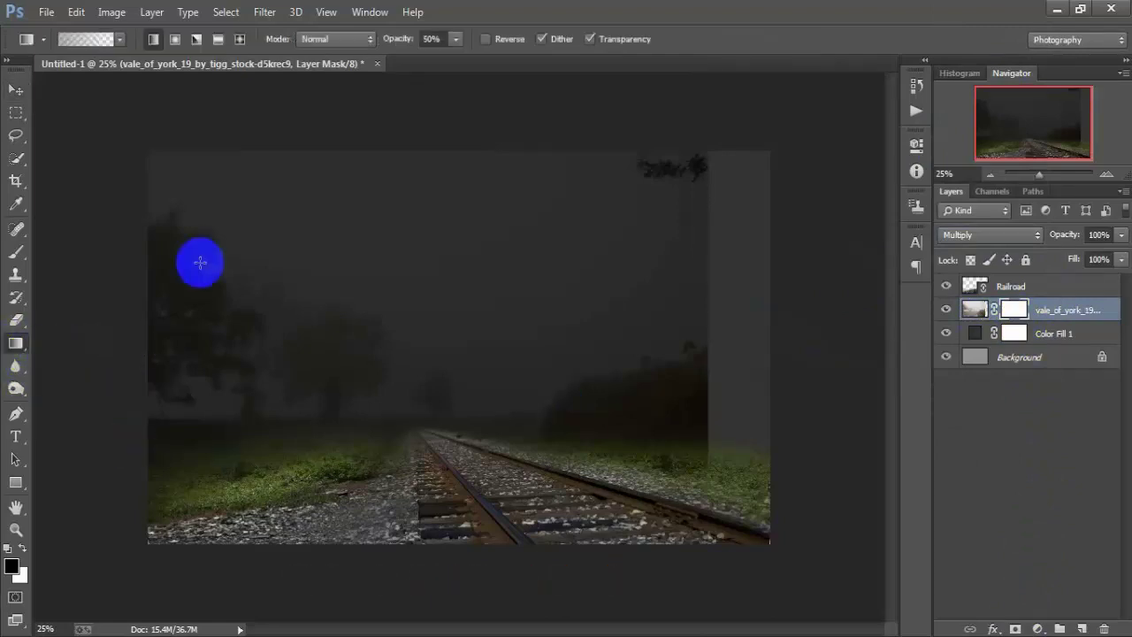
pyautogui.moveTo(456, 59); pyautogui.dragTo(501, 62)
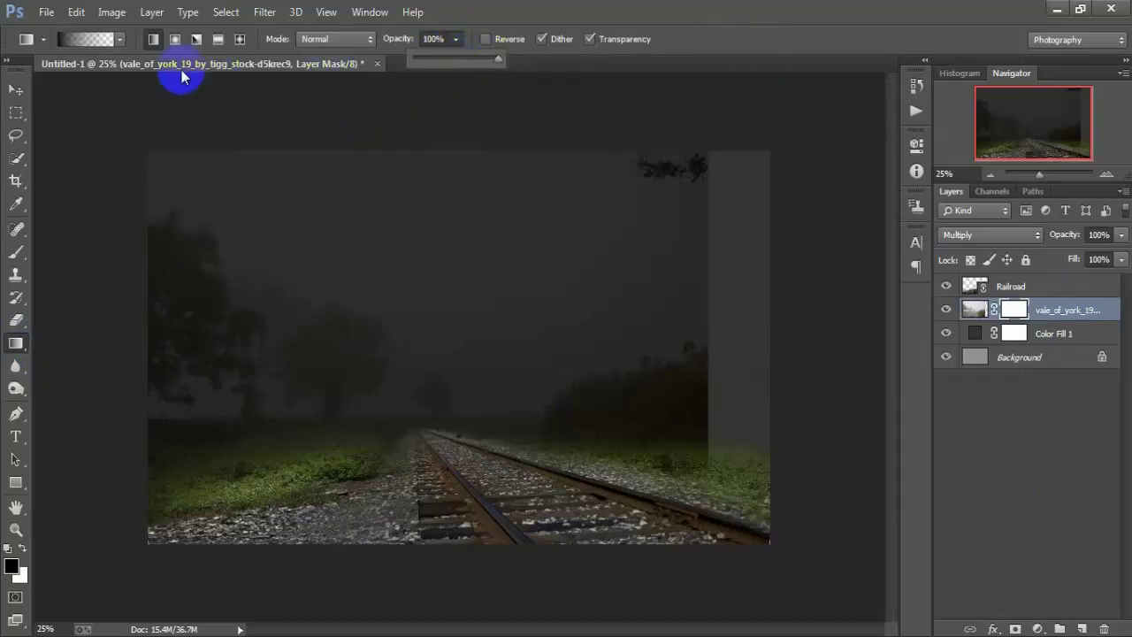
pyautogui.click(93, 39)
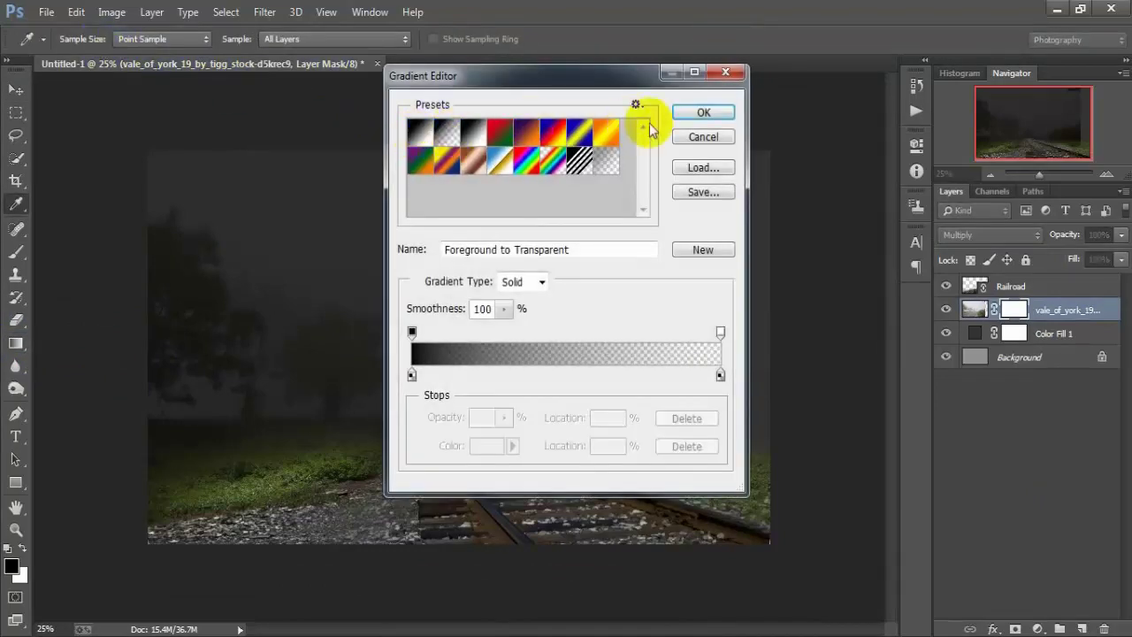
pyautogui.click(706, 115)
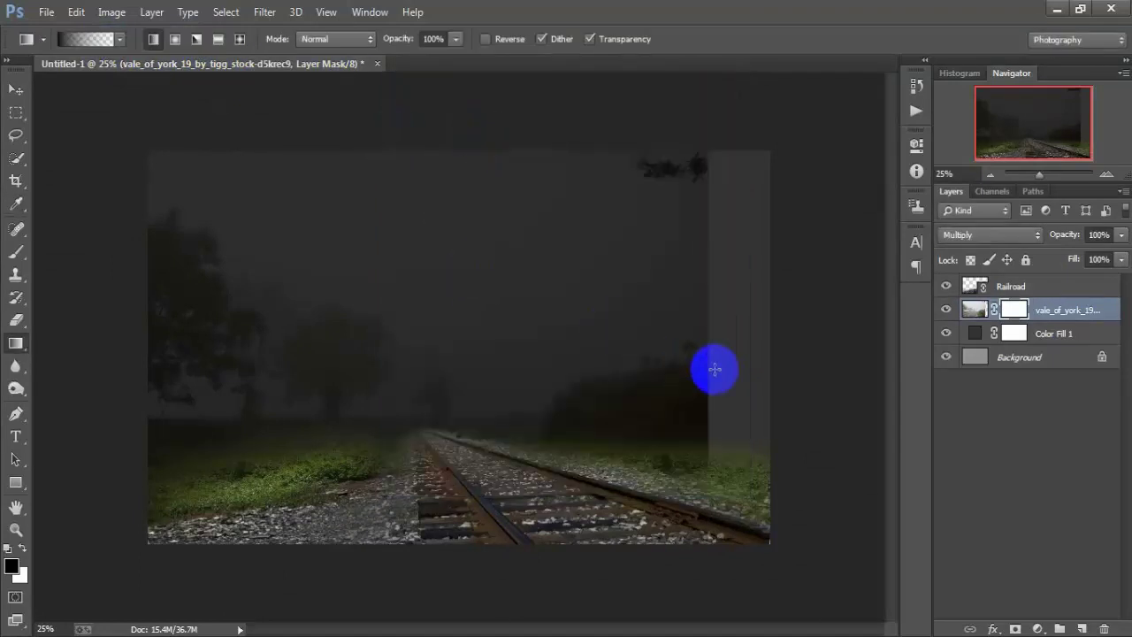
# - Drag several leftward gradients on the mask to fade out the photo's right edge
pyautogui.moveTo(725, 362); pyautogui.dragTo(221, 317)
pyautogui.moveTo(723, 381); pyautogui.dragTo(340, 350)
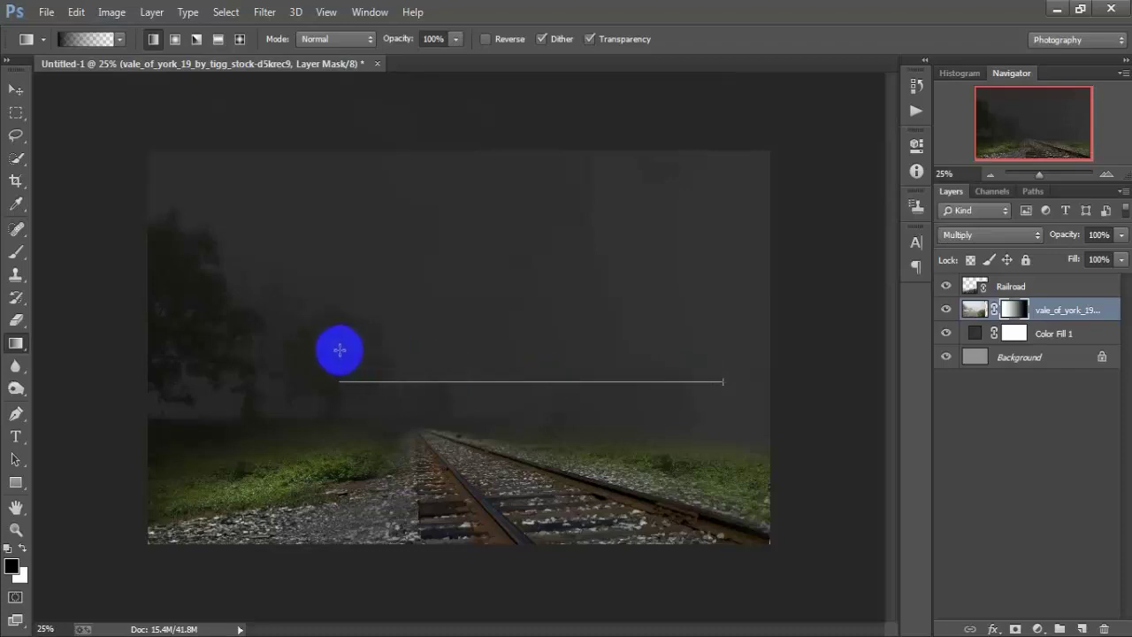
pyautogui.moveTo(481, 154); pyautogui.dragTo(328, 291)
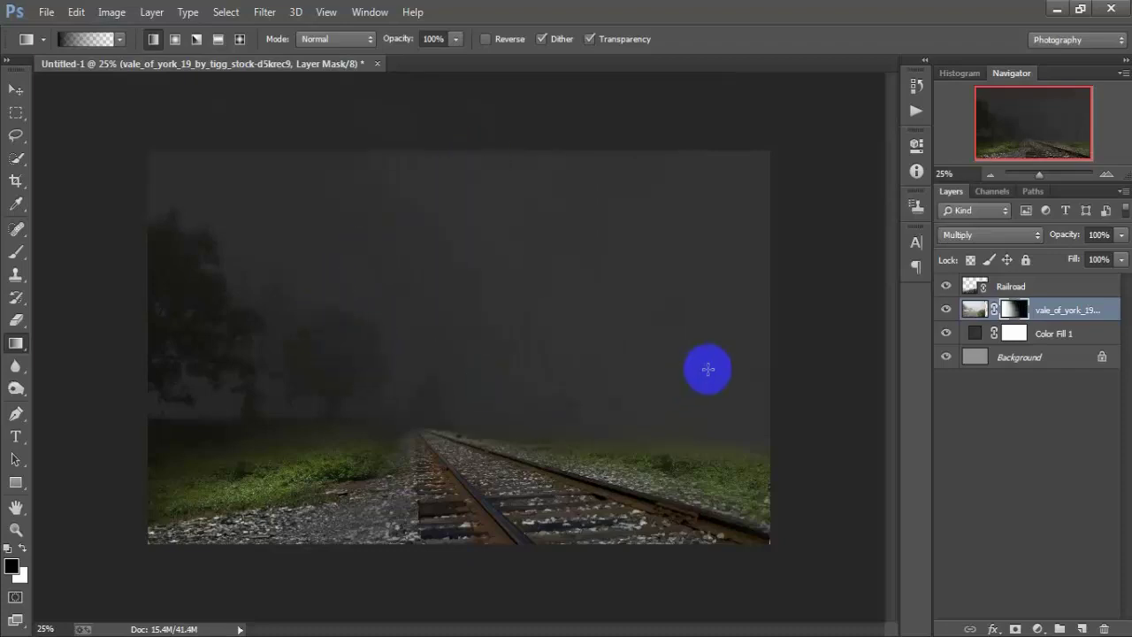
pyautogui.moveTo(709, 370); pyautogui.dragTo(460, 373)
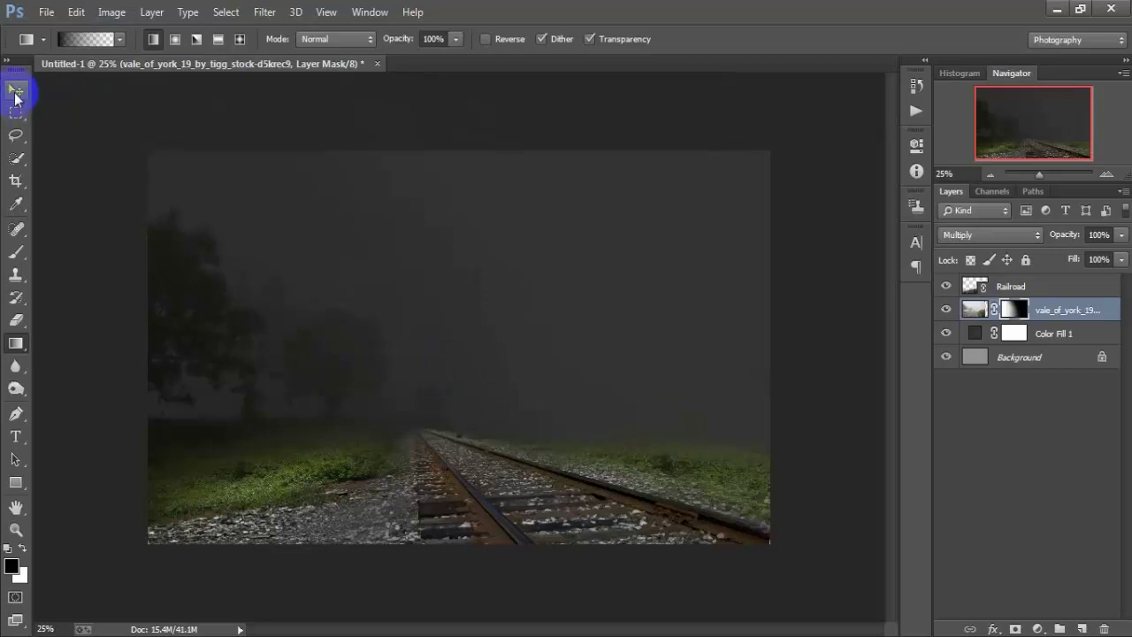
pyautogui.click(16, 90)
# - Place the vale_of_york foggy road photo again as a linked layer
pyautogui.click(955, 286)
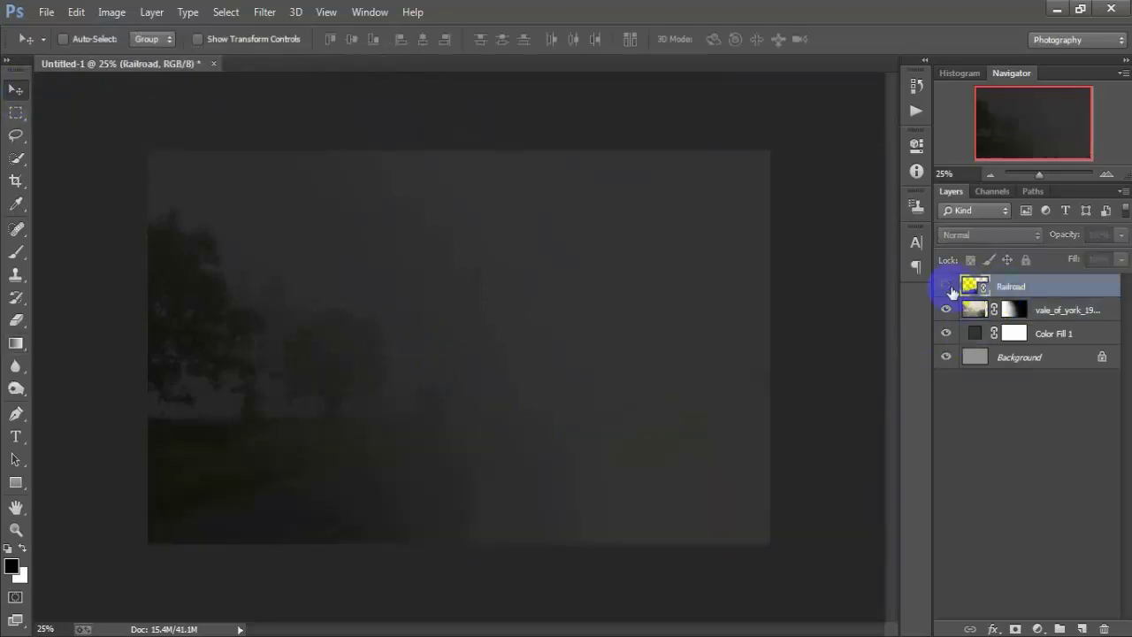
pyautogui.click(946, 286)
pyautogui.click(44, 12)
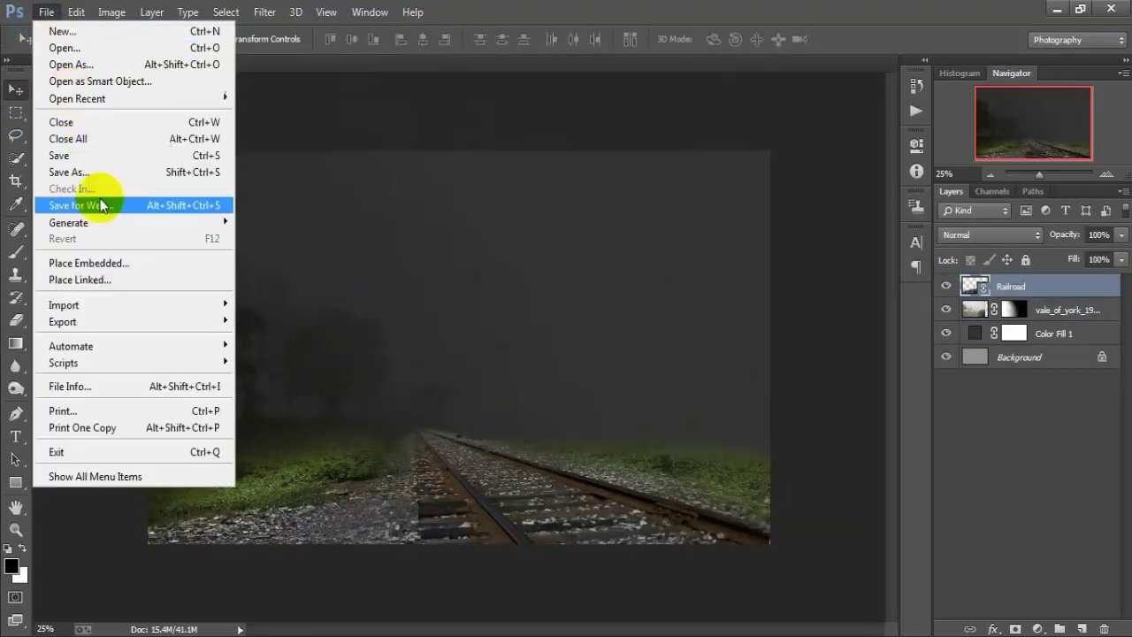
pyautogui.click(120, 208)
pyautogui.click(301, 253)
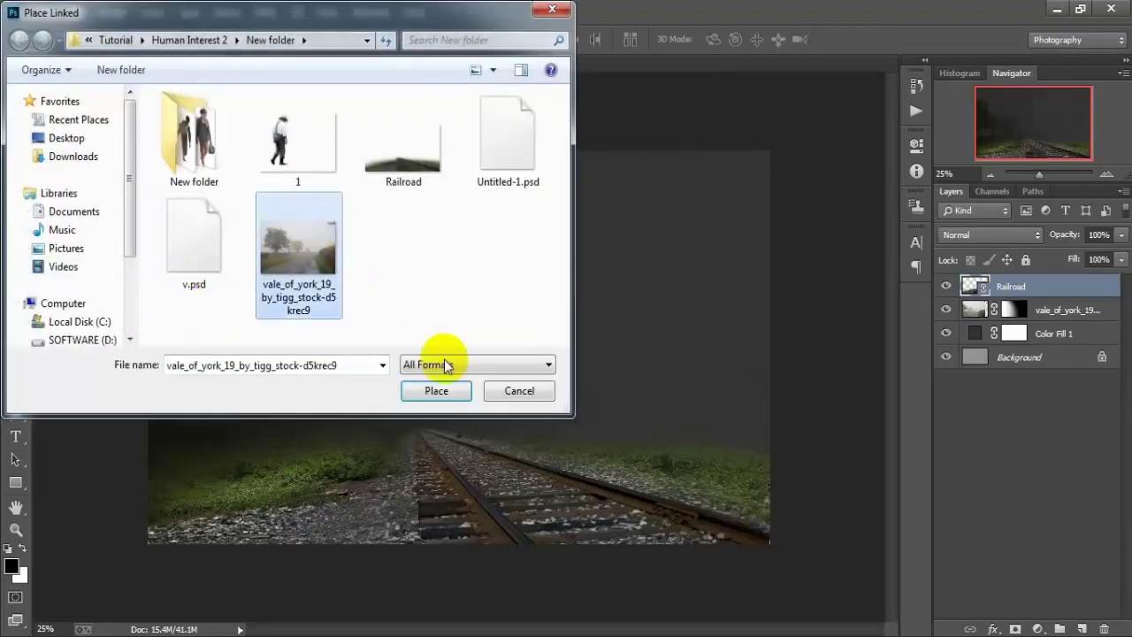
pyautogui.click(437, 390)
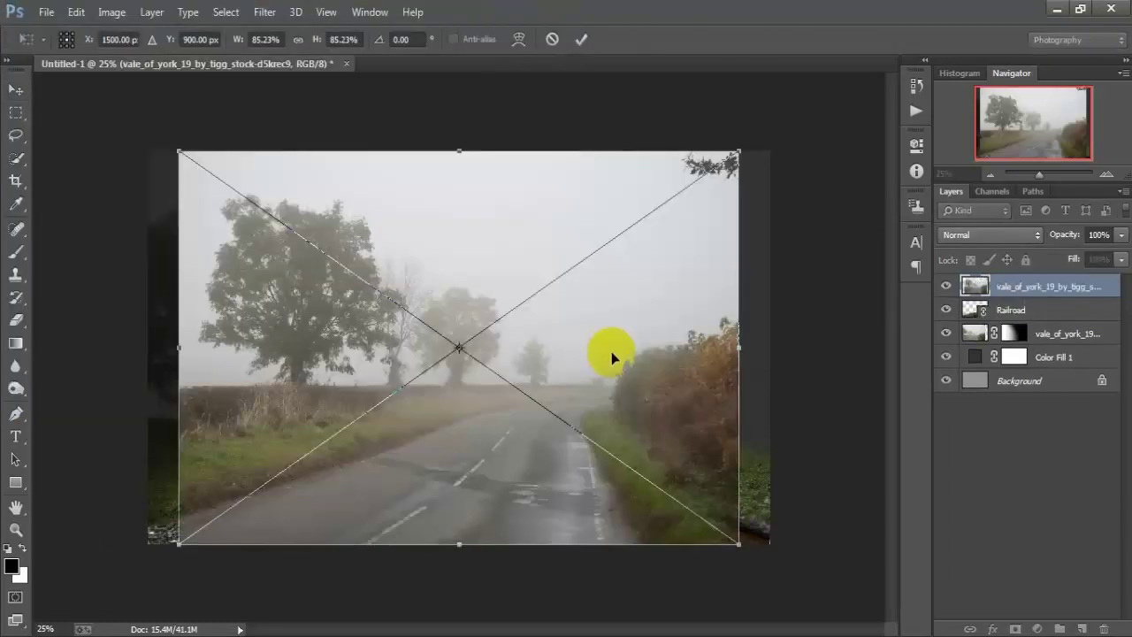
# - Flip the placed photo horizontally and shift it to the right
pyautogui.rightClick(619, 303)
pyautogui.click(735, 547)
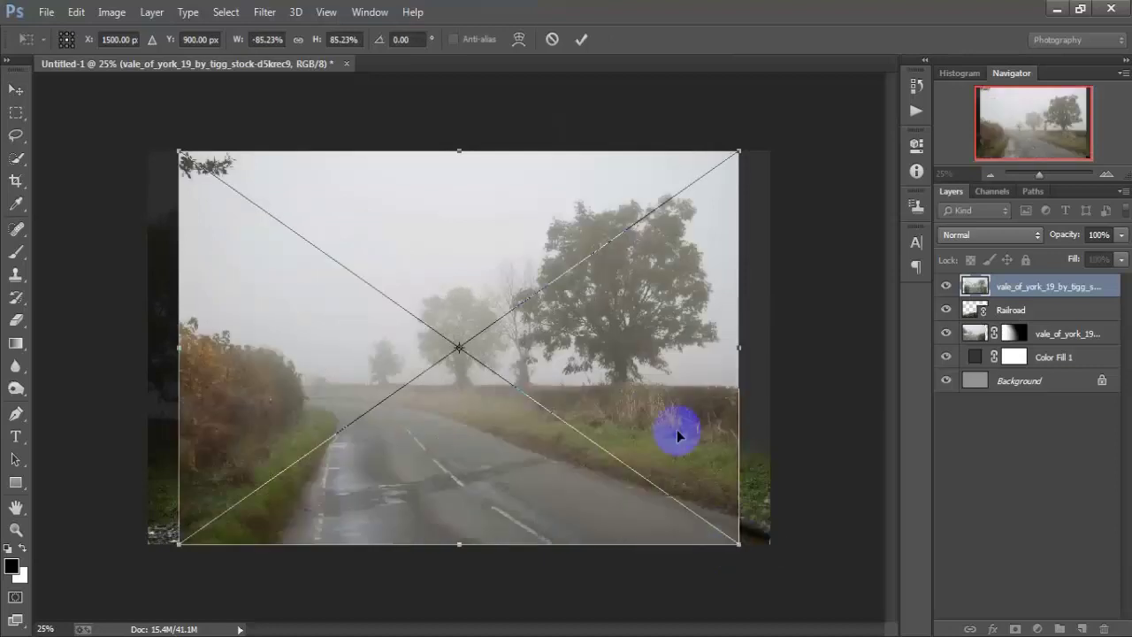
pyautogui.moveTo(643, 386); pyautogui.dragTo(675, 389)
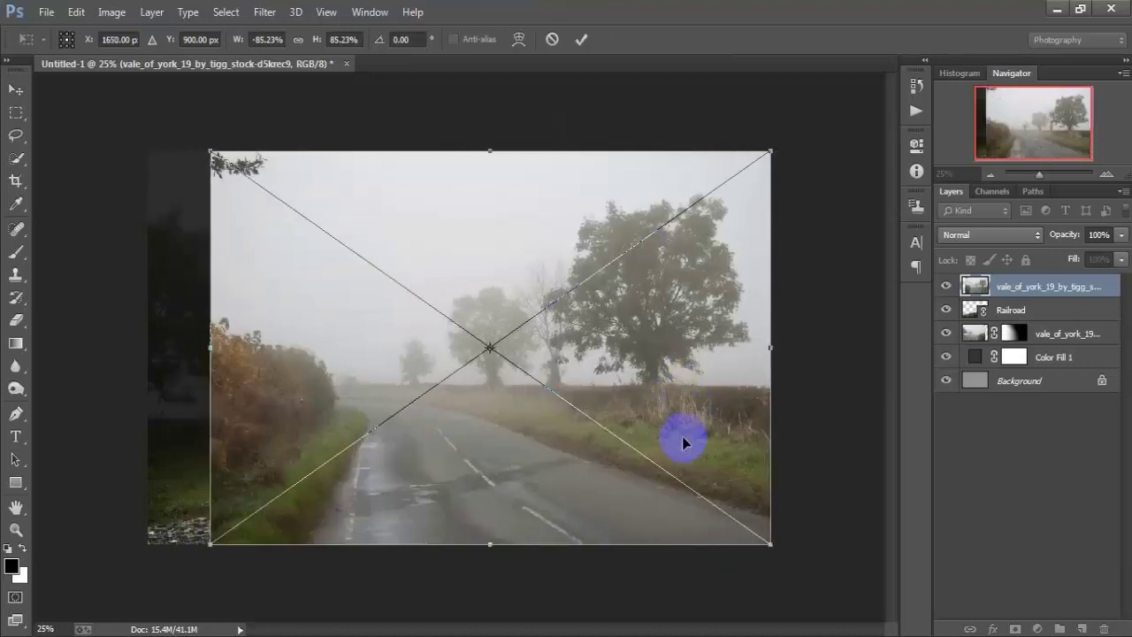
pyautogui.hotkey('ctrl', '-')
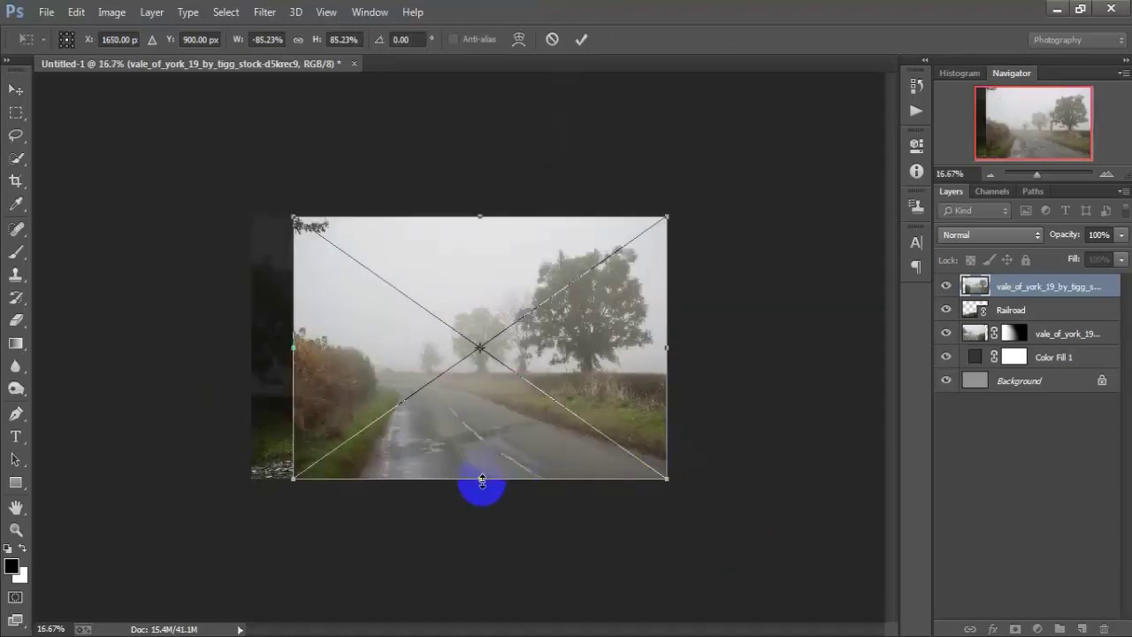
# - Stretch the mirrored photo taller and wider to cover most of the canvas
pyautogui.moveTo(482, 478); pyautogui.dragTo(482, 493)
pyautogui.moveTo(599, 362)
pyautogui.mouseDown()
pyautogui.moveTo(614, 374)
pyautogui.moveTo(740, 372)
pyautogui.mouseUp()
pyautogui.moveTo(640, 374); pyautogui.dragTo(637, 384)
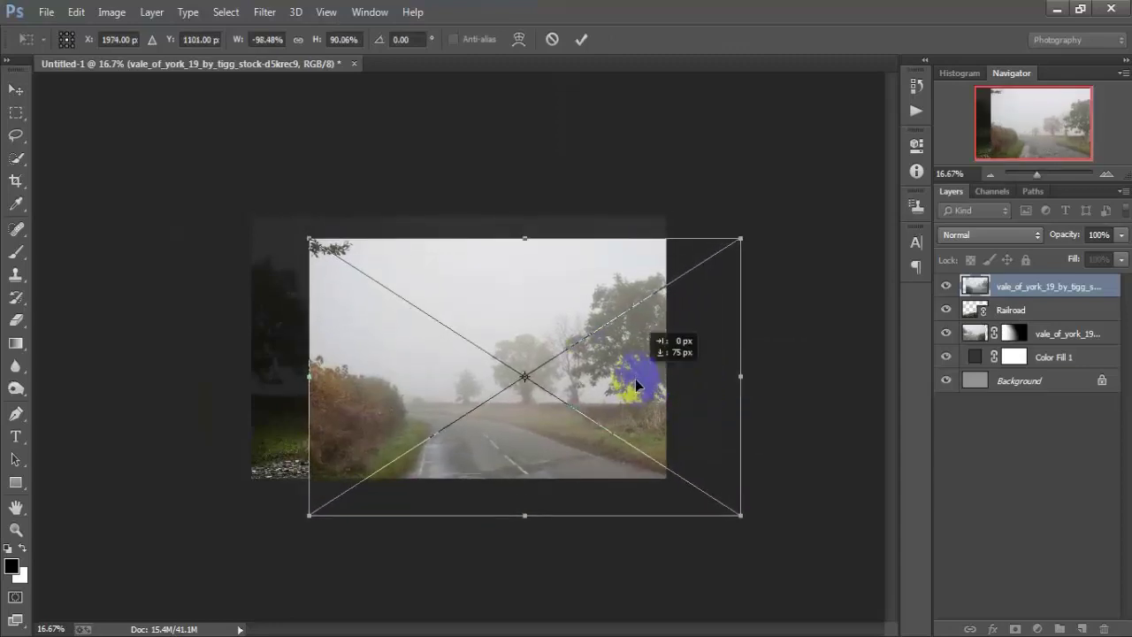
pyautogui.moveTo(525, 239); pyautogui.dragTo(523, 217)
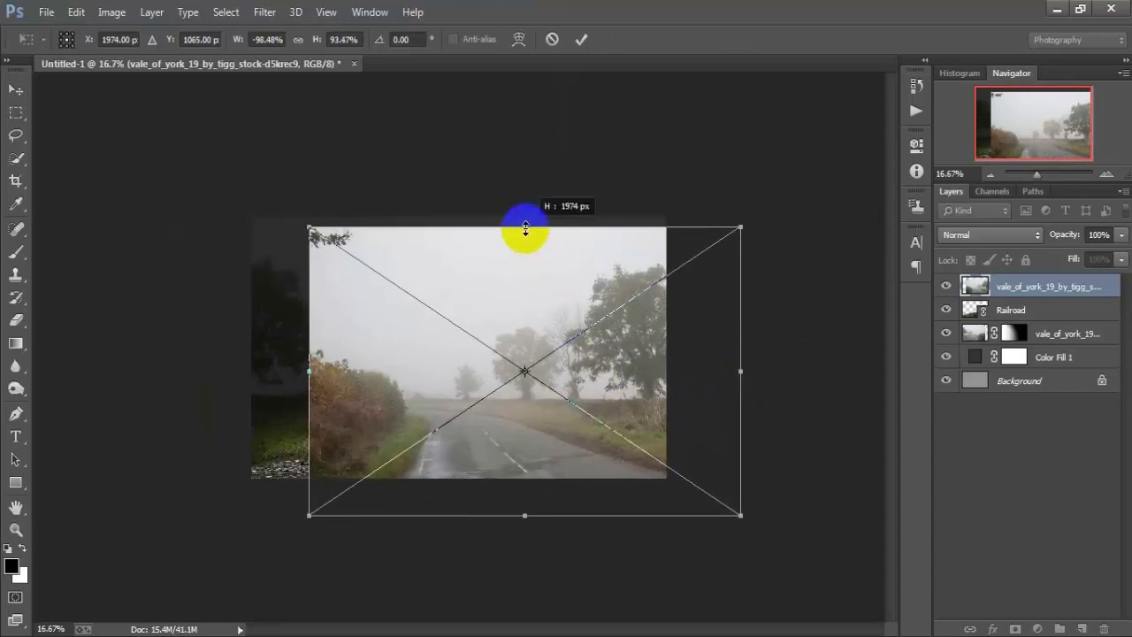
pyautogui.click(584, 48)
# - Rasterize the mirrored photo layer and move it below the masked fog layer
pyautogui.hotkey('ctrl', '+')
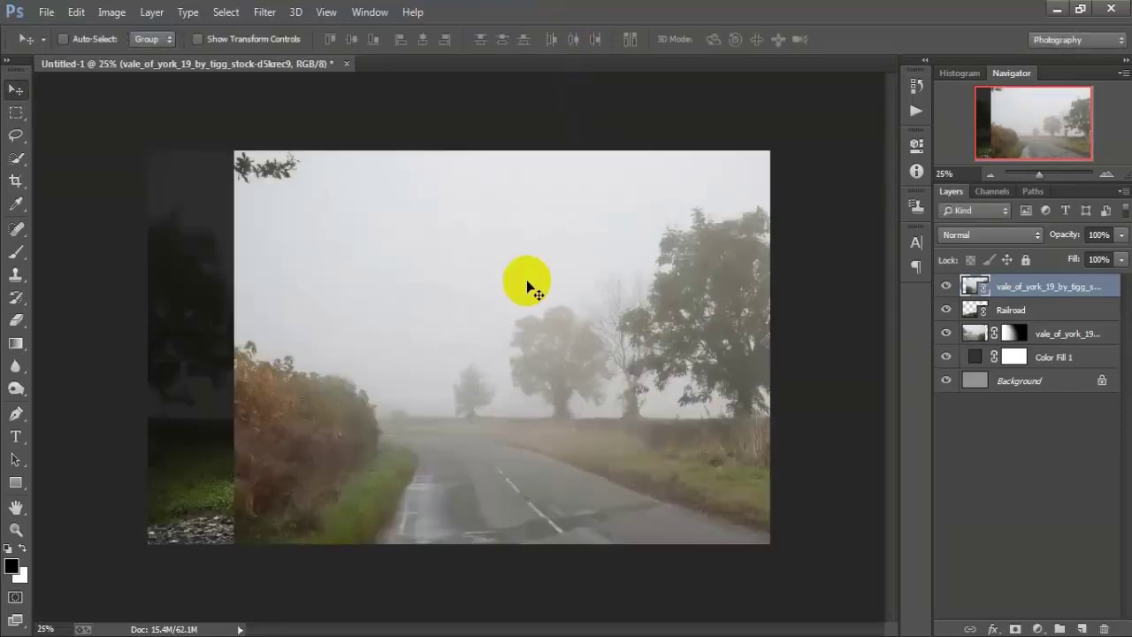
pyautogui.rightClick(1011, 287)
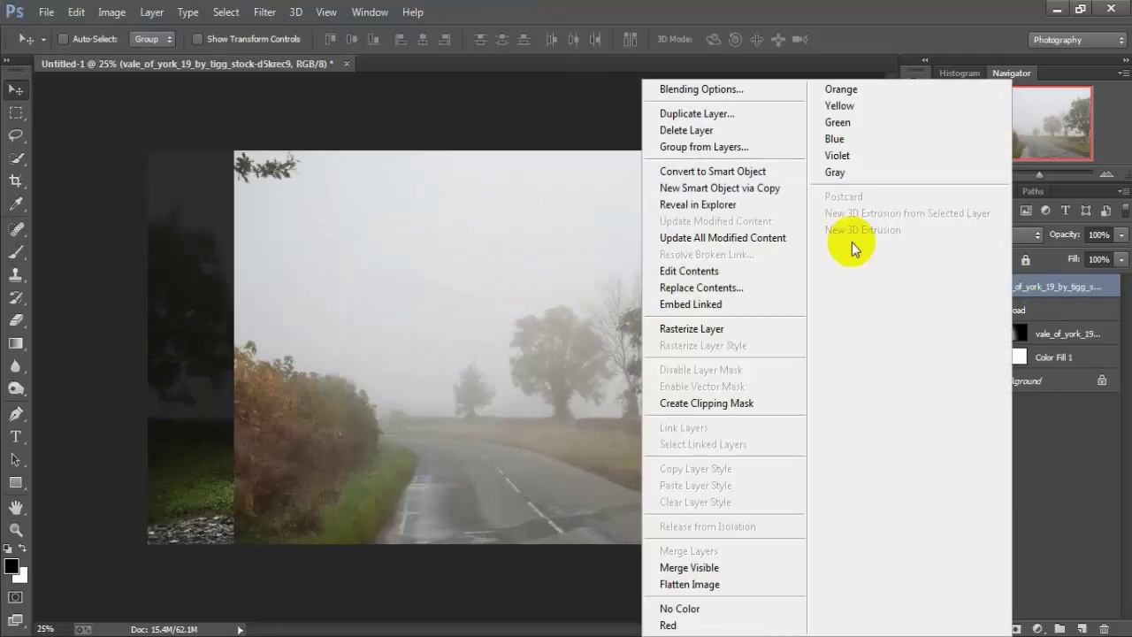
pyautogui.click(699, 330)
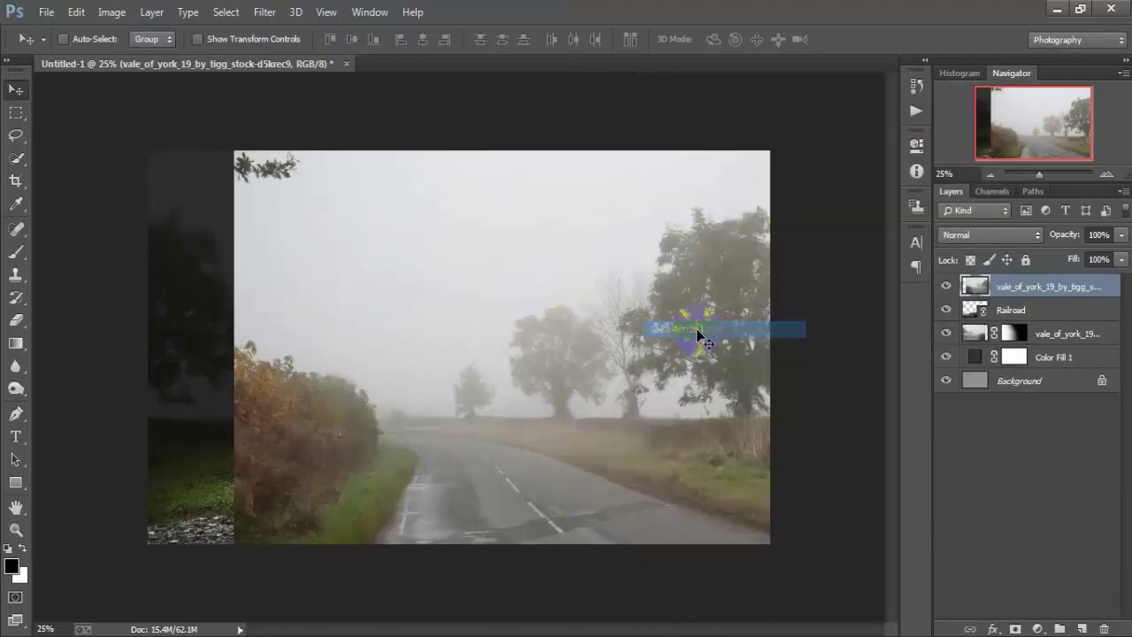
pyautogui.click(945, 287)
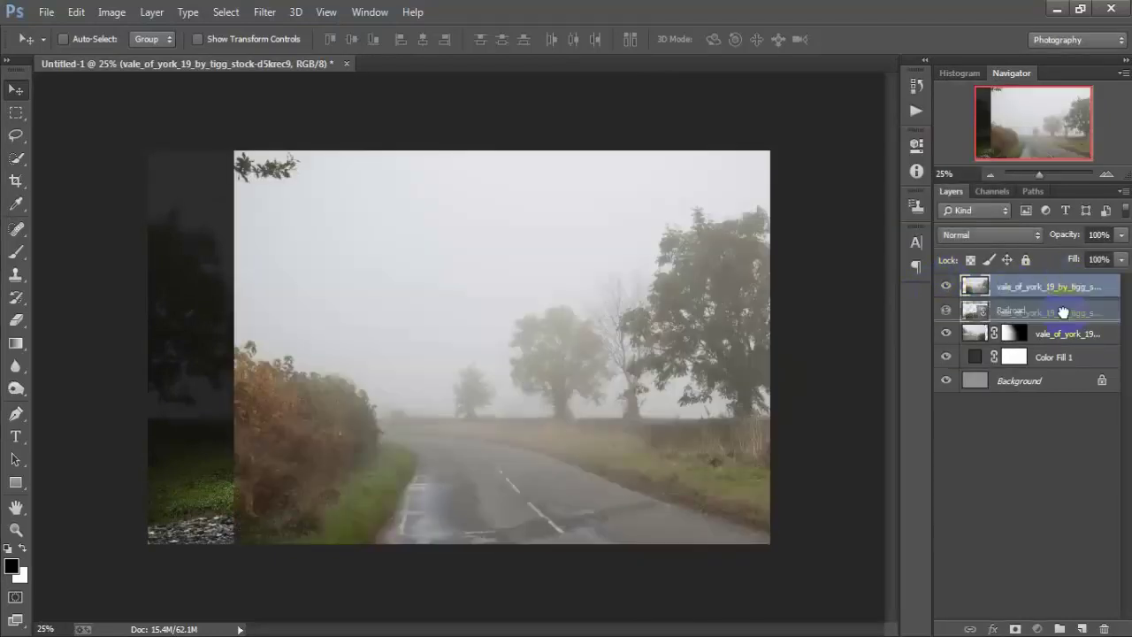
pyautogui.moveTo(1064, 290); pyautogui.dragTo(1062, 345)
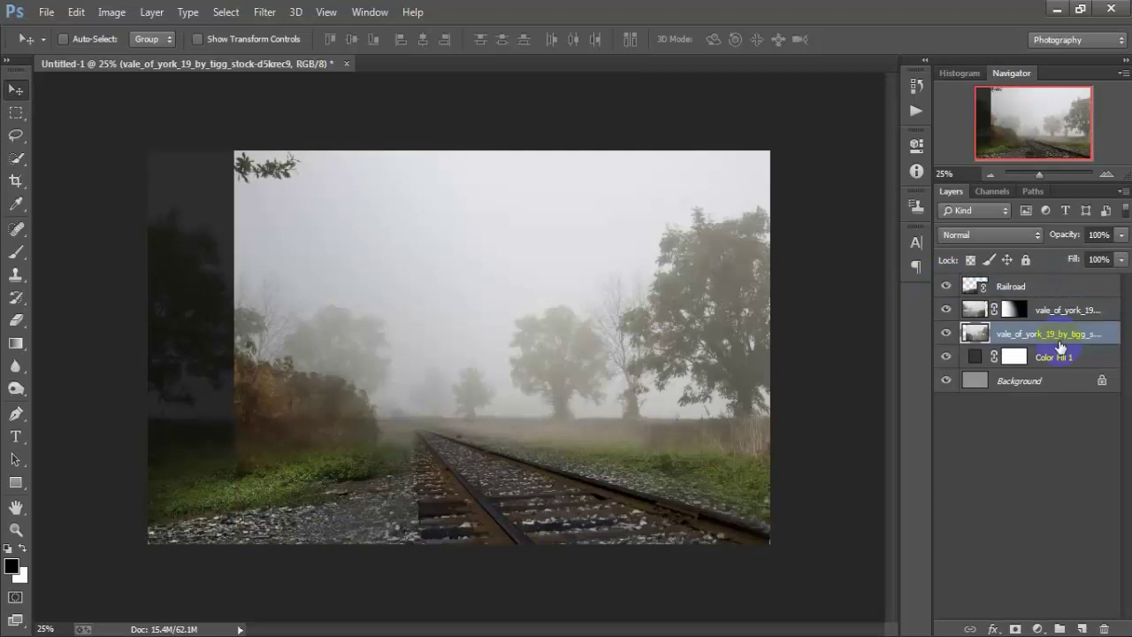
# - Set the mirrored layer's blend mode to Multiply and add a layer mask
pyautogui.click(986, 235)
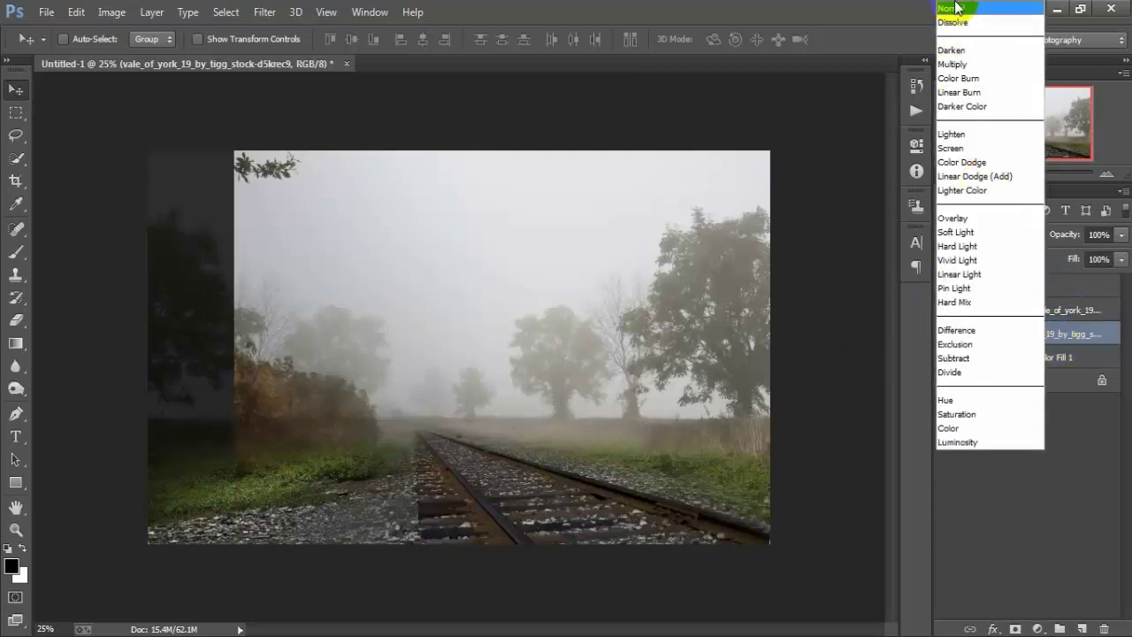
pyautogui.click(960, 65)
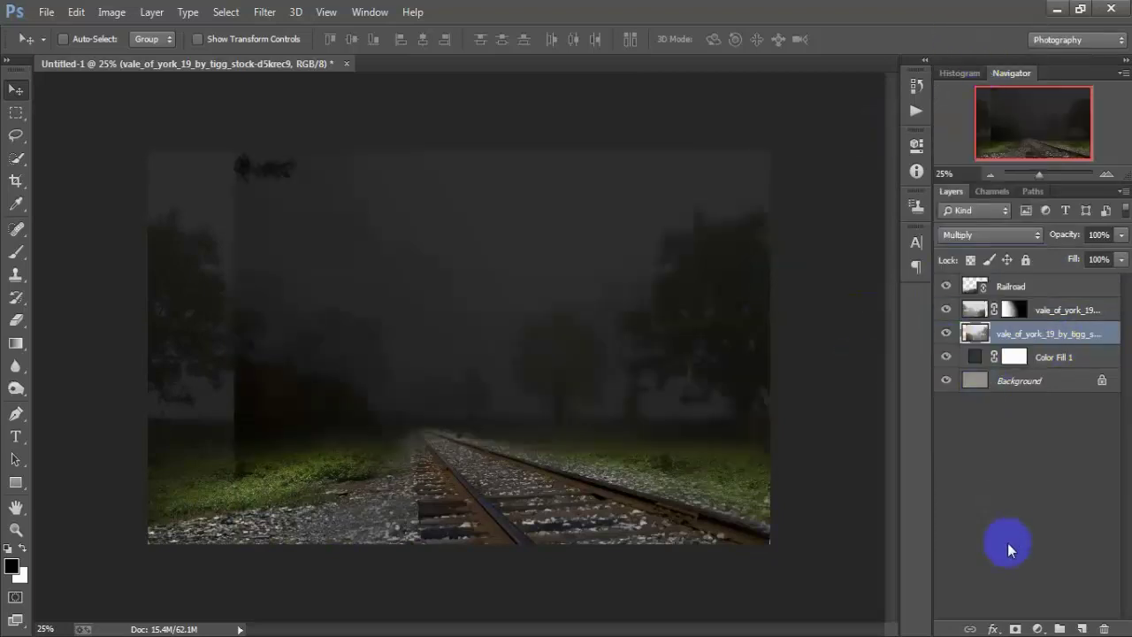
pyautogui.click(1015, 628)
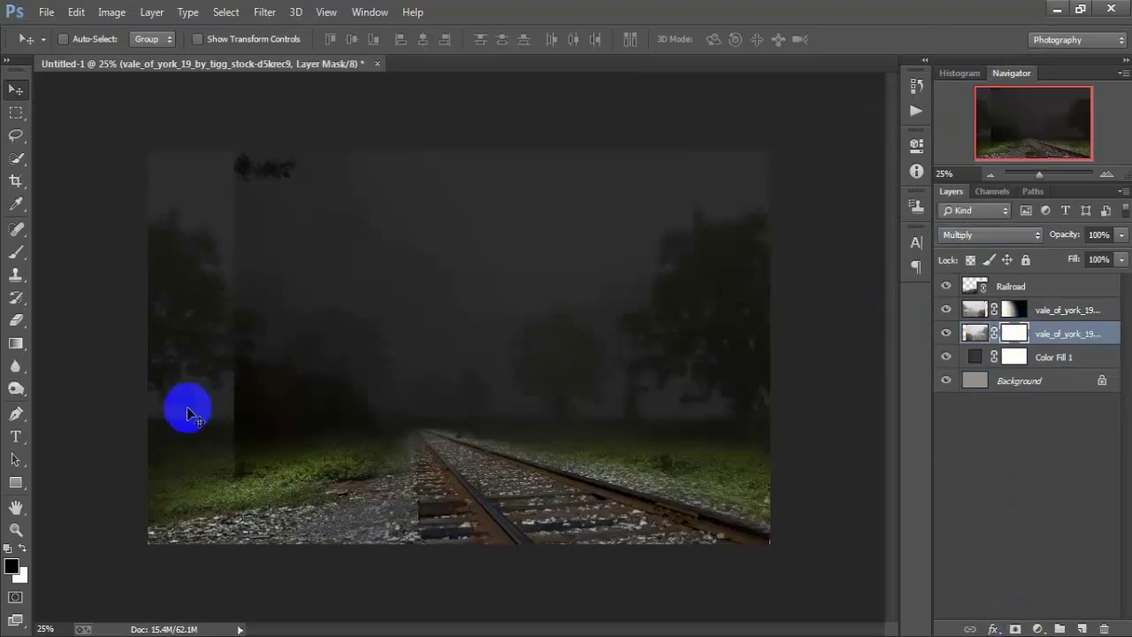
# - Drag left-to-right and diagonal gradients on the mirrored layer's mask to hide its left side
pyautogui.click(17, 345)
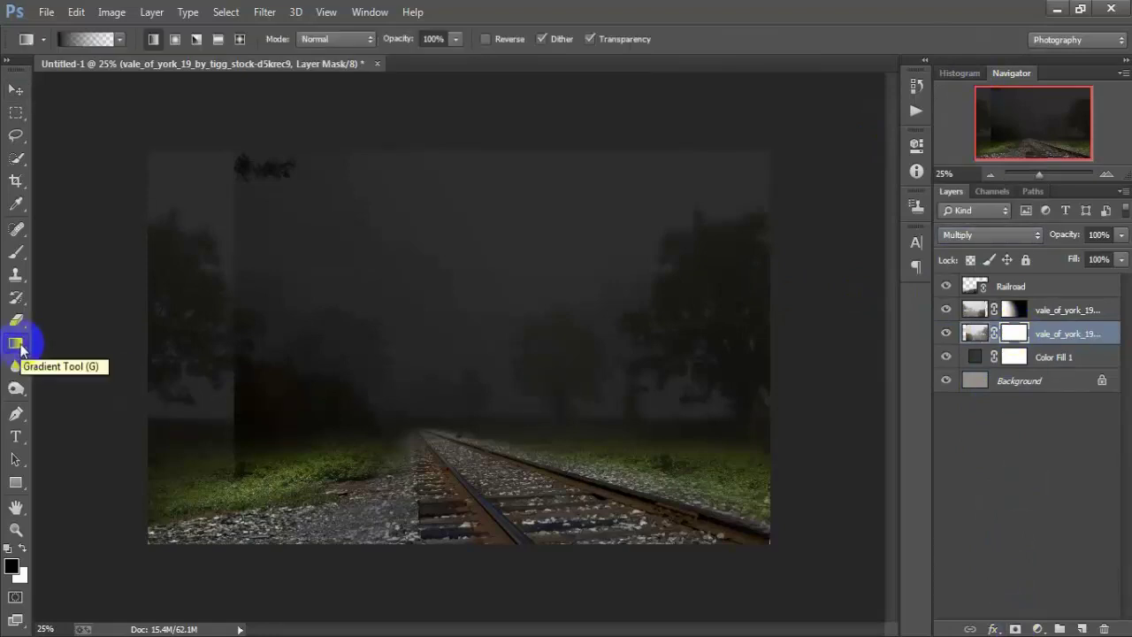
pyautogui.rightClick(18, 345)
pyautogui.click(73, 345)
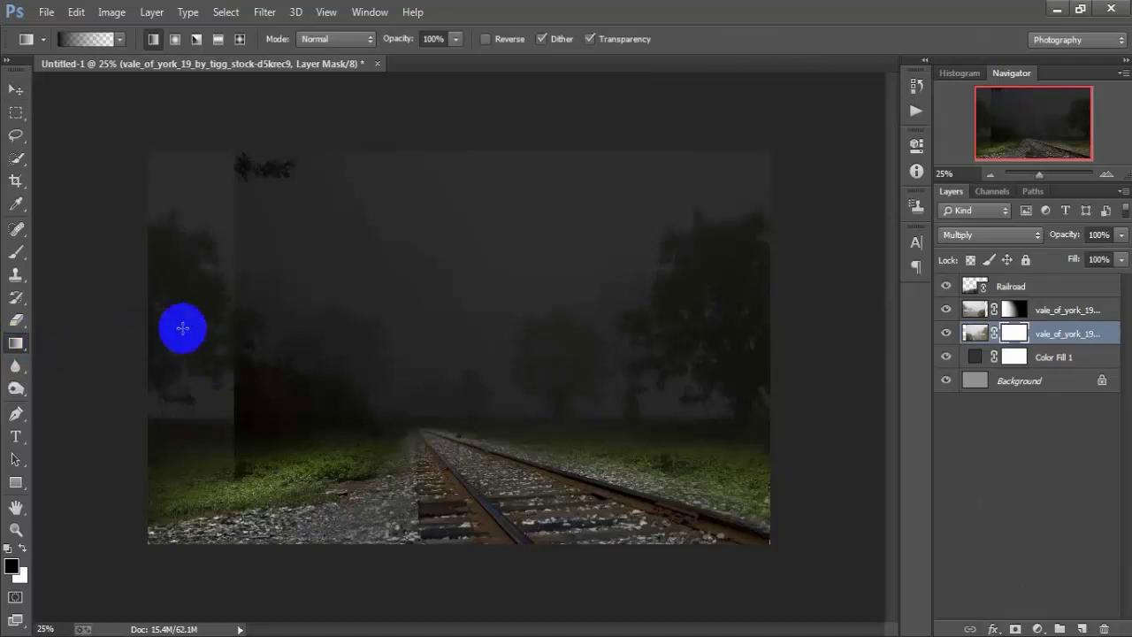
pyautogui.moveTo(173, 322); pyautogui.dragTo(598, 339)
pyautogui.moveTo(210, 306); pyautogui.dragTo(567, 336)
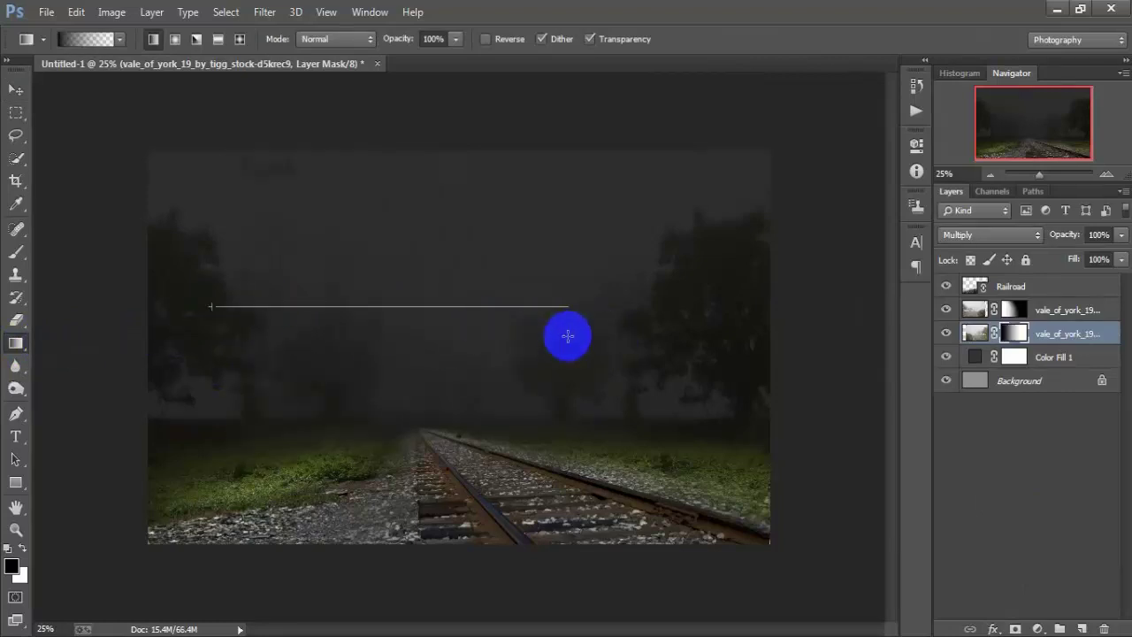
pyautogui.moveTo(228, 324); pyautogui.dragTo(602, 342)
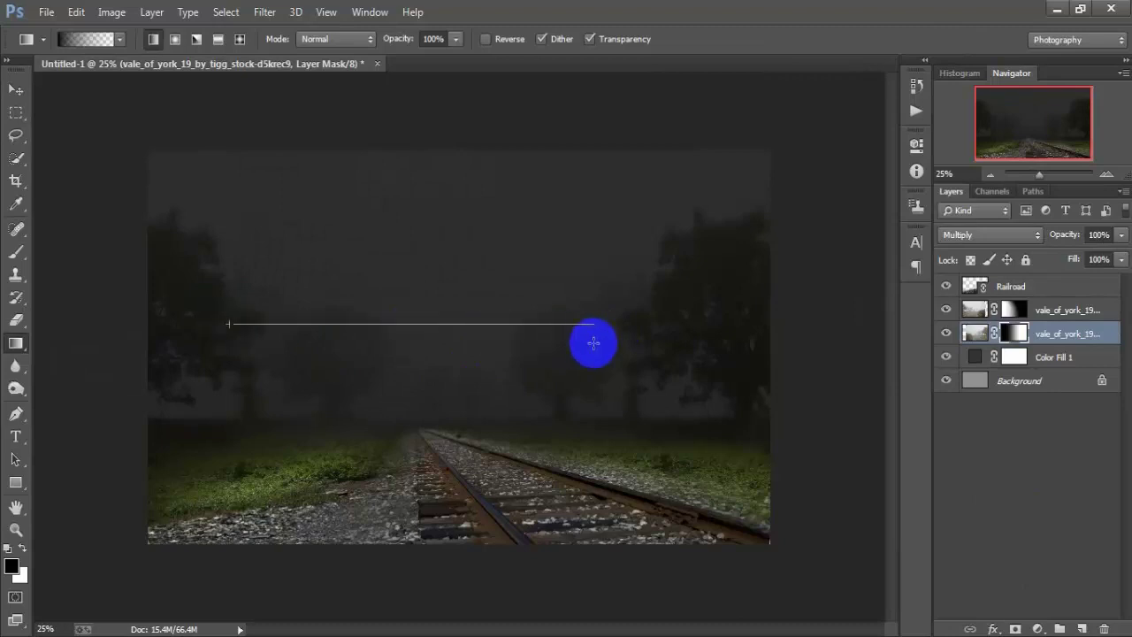
pyautogui.moveTo(402, 152); pyautogui.dragTo(588, 314)
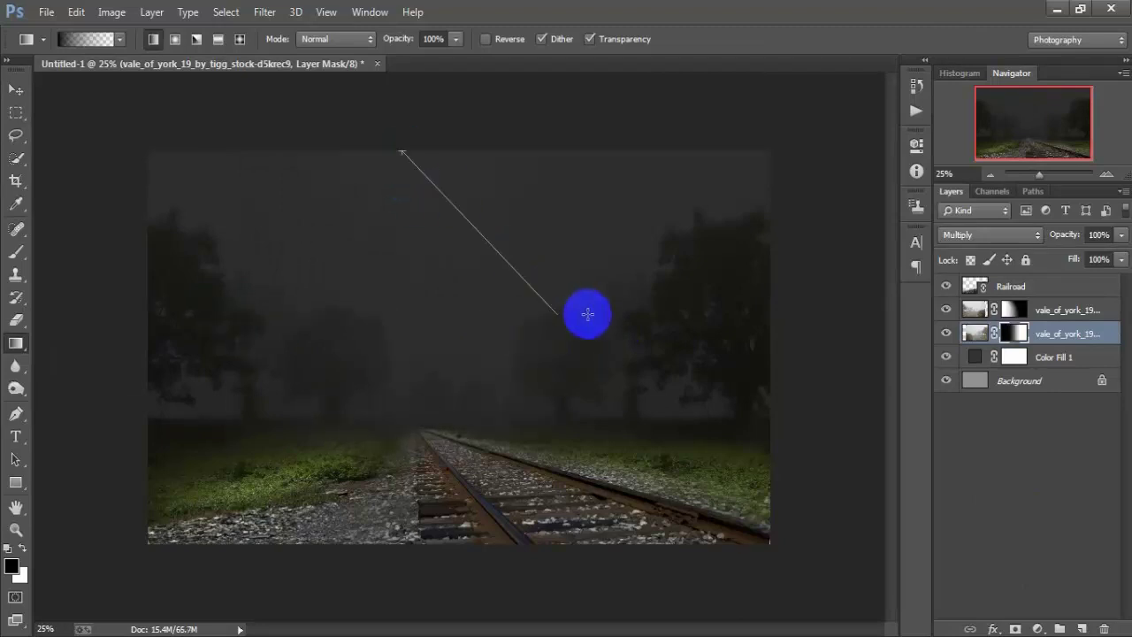
pyautogui.click(16, 89)
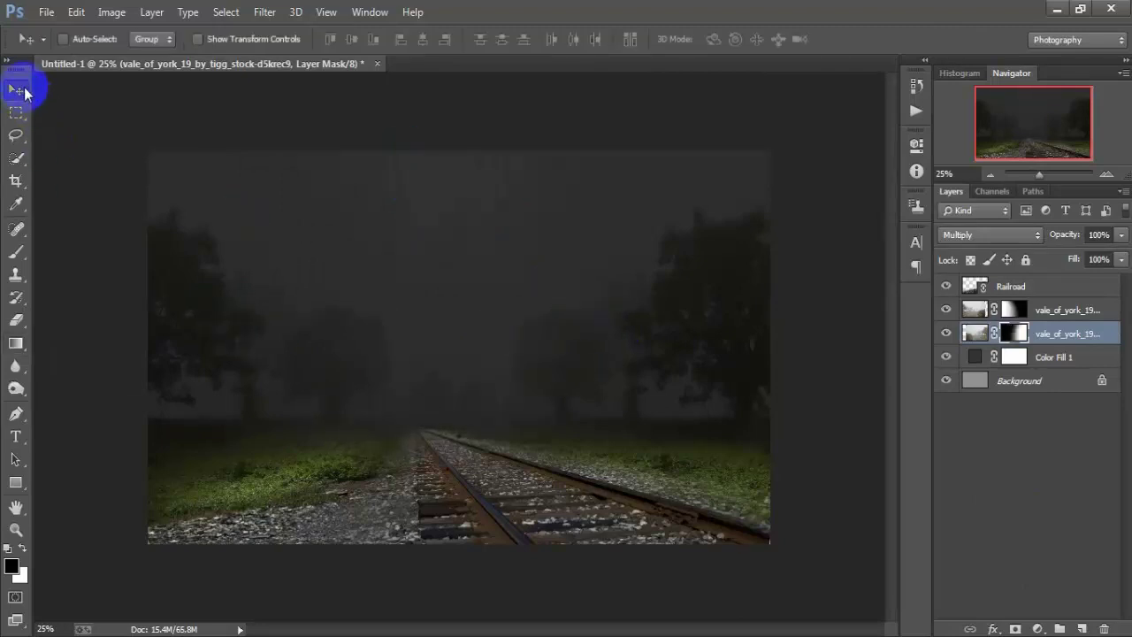
# - Add Layer 1 above Color Fill 1 and drag a white gradient from bottom-left to top
pyautogui.click(1069, 363)
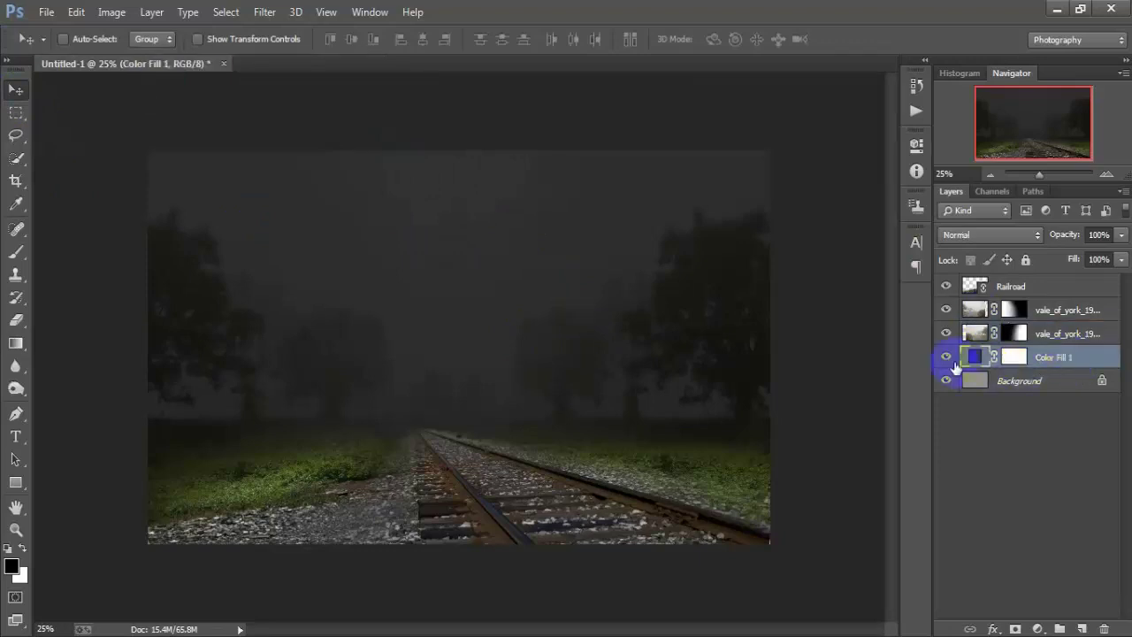
pyautogui.click(947, 356)
pyautogui.click(1083, 628)
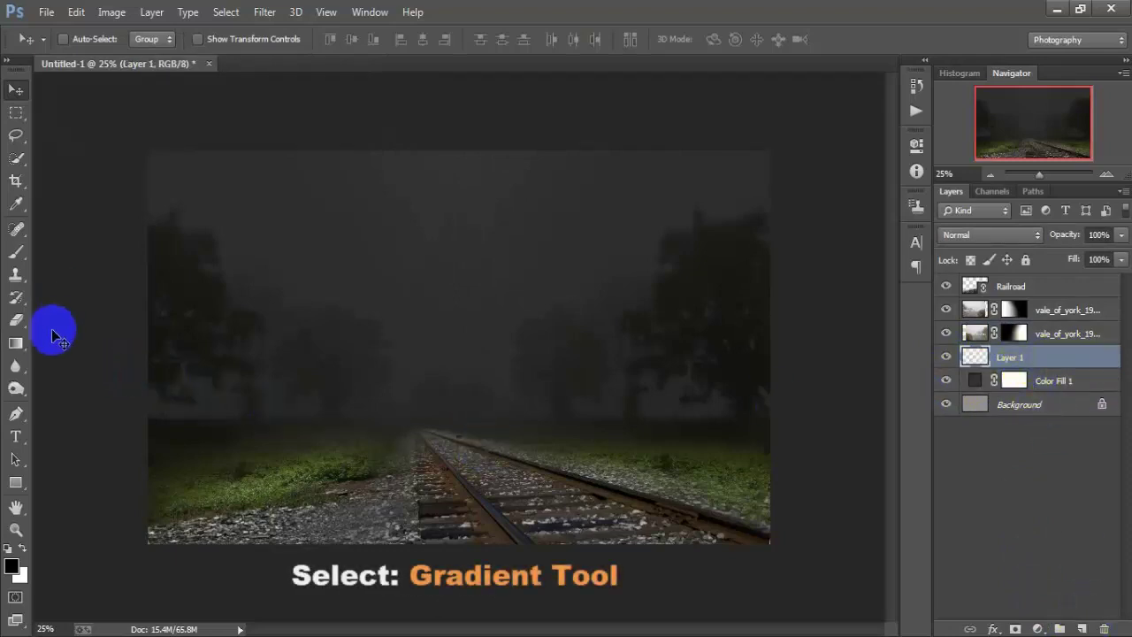
pyautogui.moveTo(15, 344); pyautogui.dragTo(126, 341)
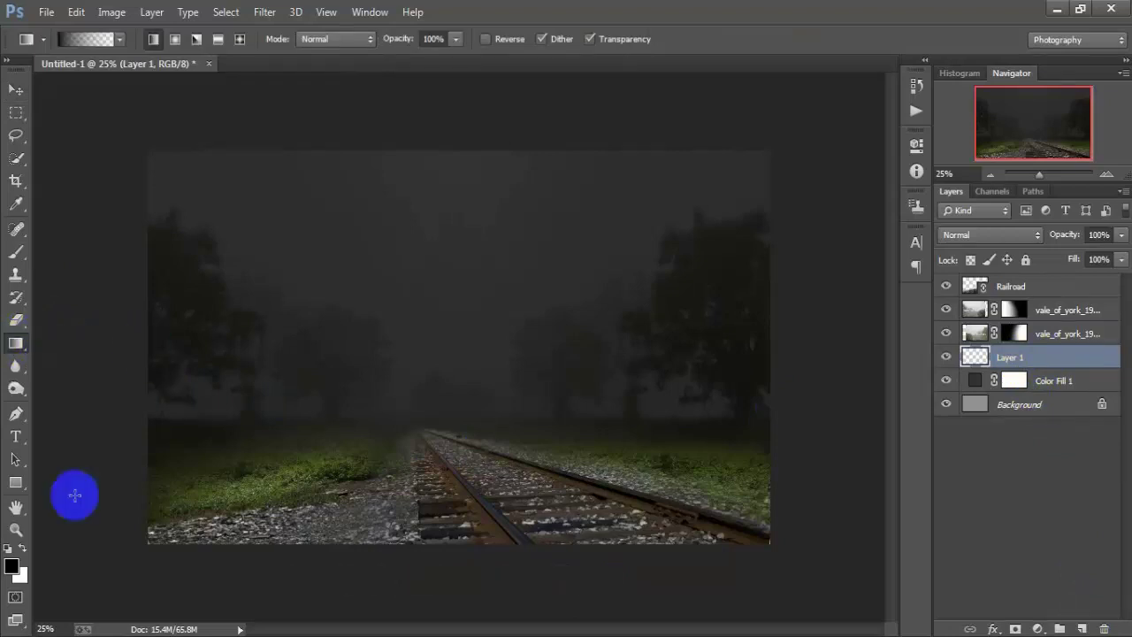
pyautogui.click(24, 550)
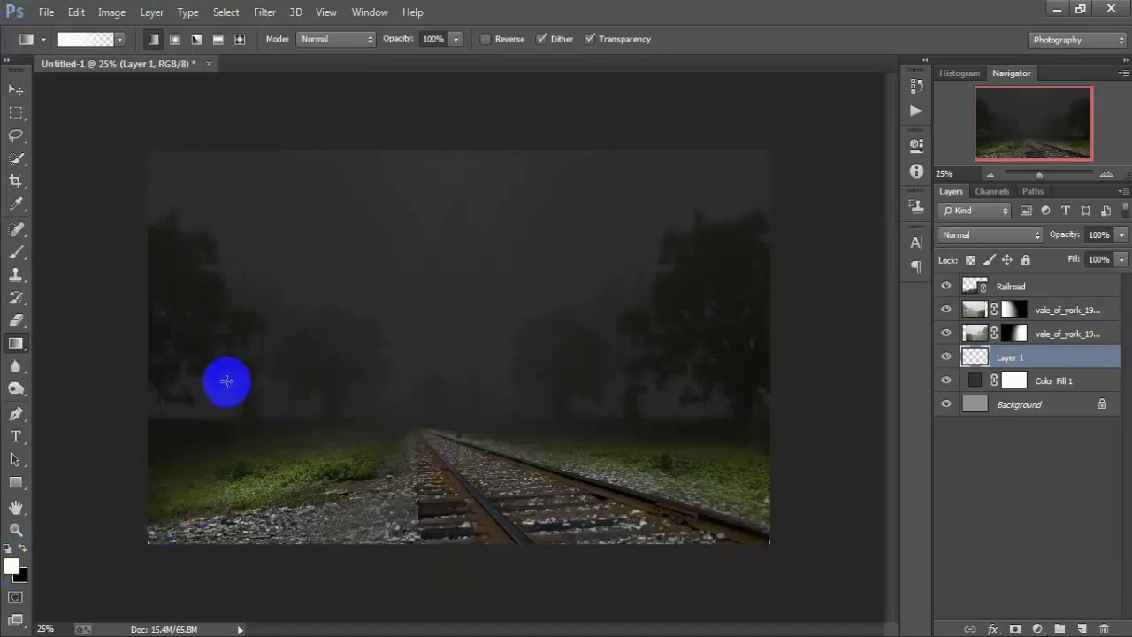
pyautogui.moveTo(148, 546)
pyautogui.mouseDown()
pyautogui.moveTo(339, 133)
pyautogui.moveTo(284, 106)
pyautogui.moveTo(296, 109)
pyautogui.mouseUp()
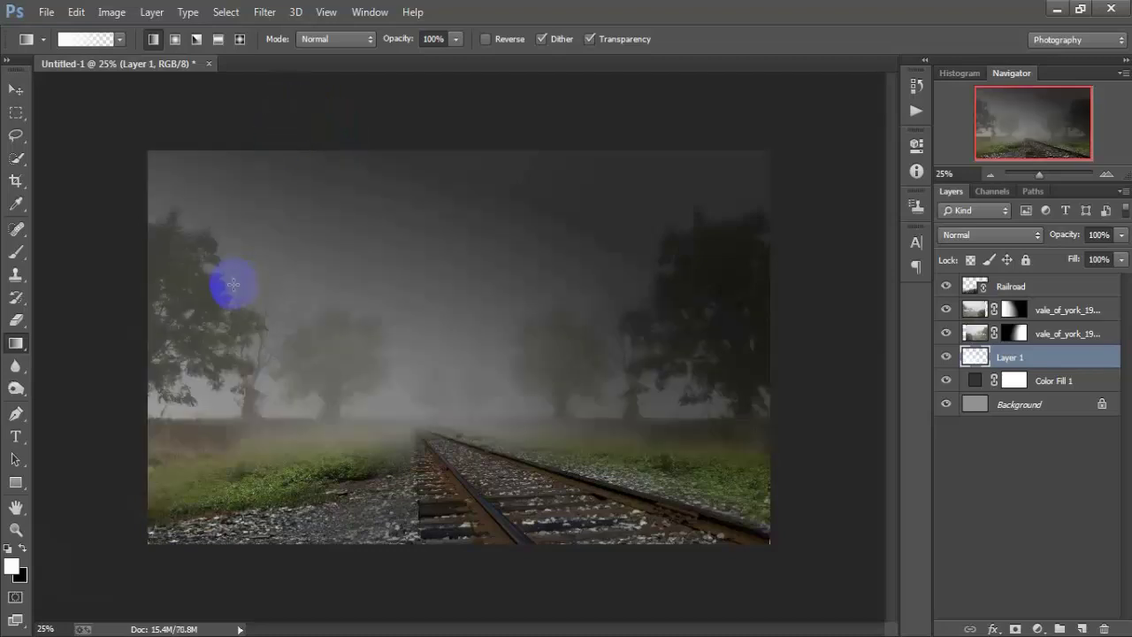
# - Add a layer mask to Layer 1 after comparing the fog
pyautogui.click(16, 89)
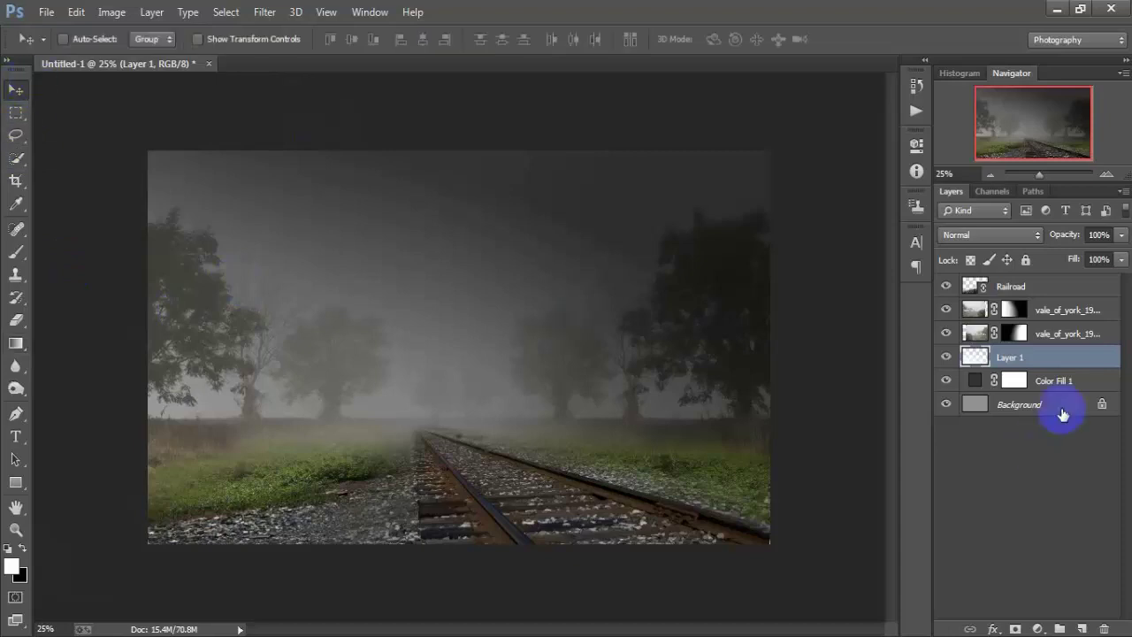
pyautogui.click(947, 358)
pyautogui.click(1016, 629)
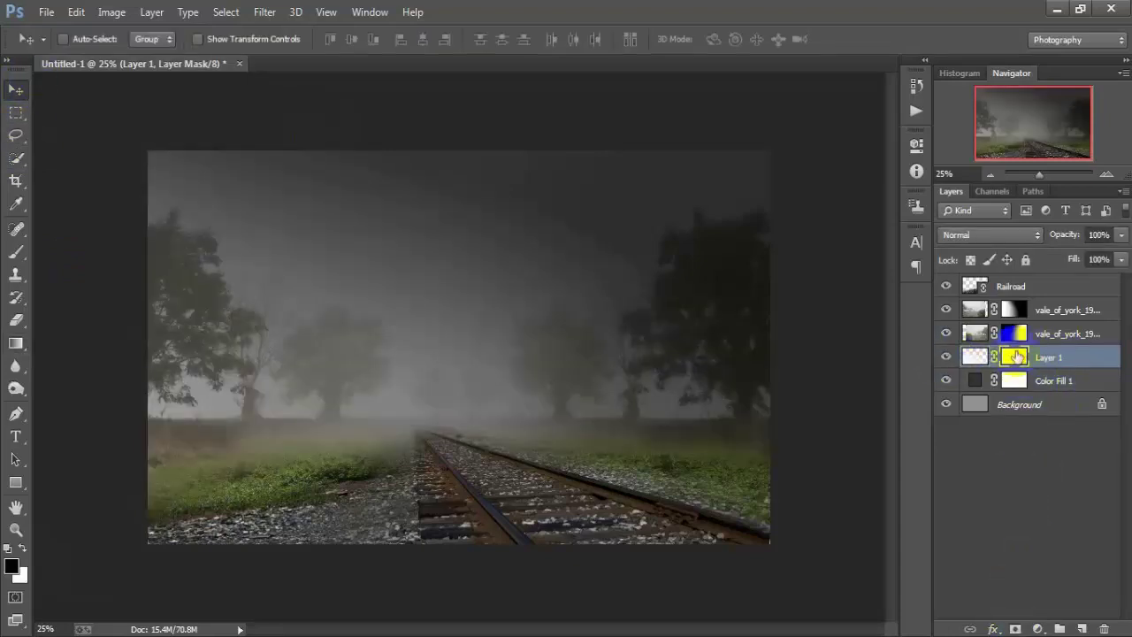
# - Select the Gradient Tool and set its opacity to 50%
pyautogui.click(10, 350)
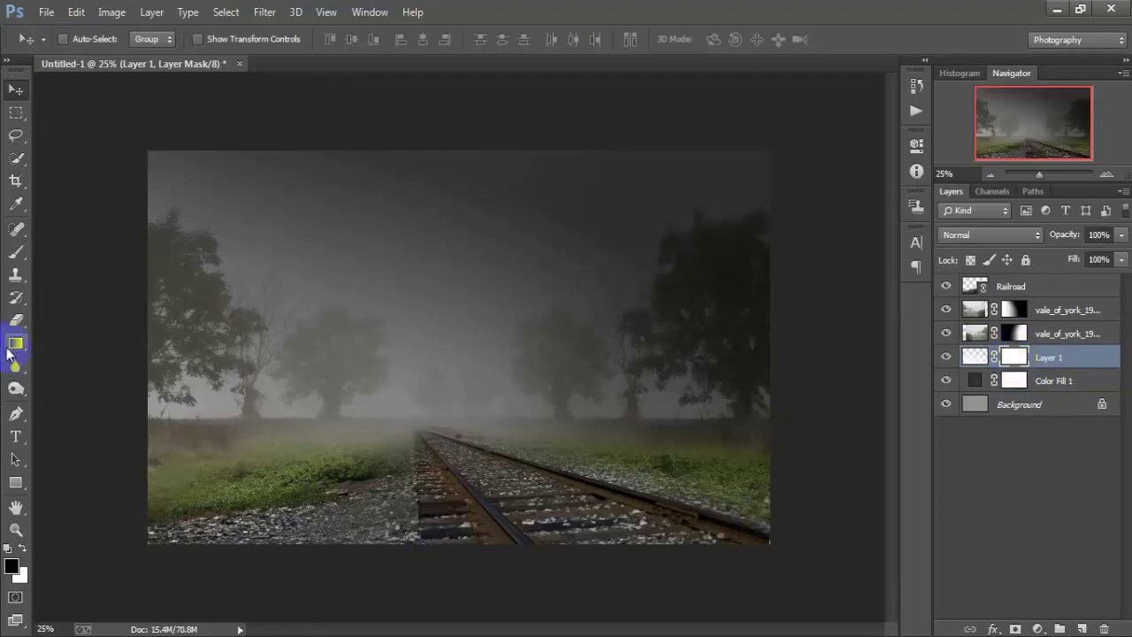
pyautogui.moveTo(15, 345); pyautogui.dragTo(98, 342)
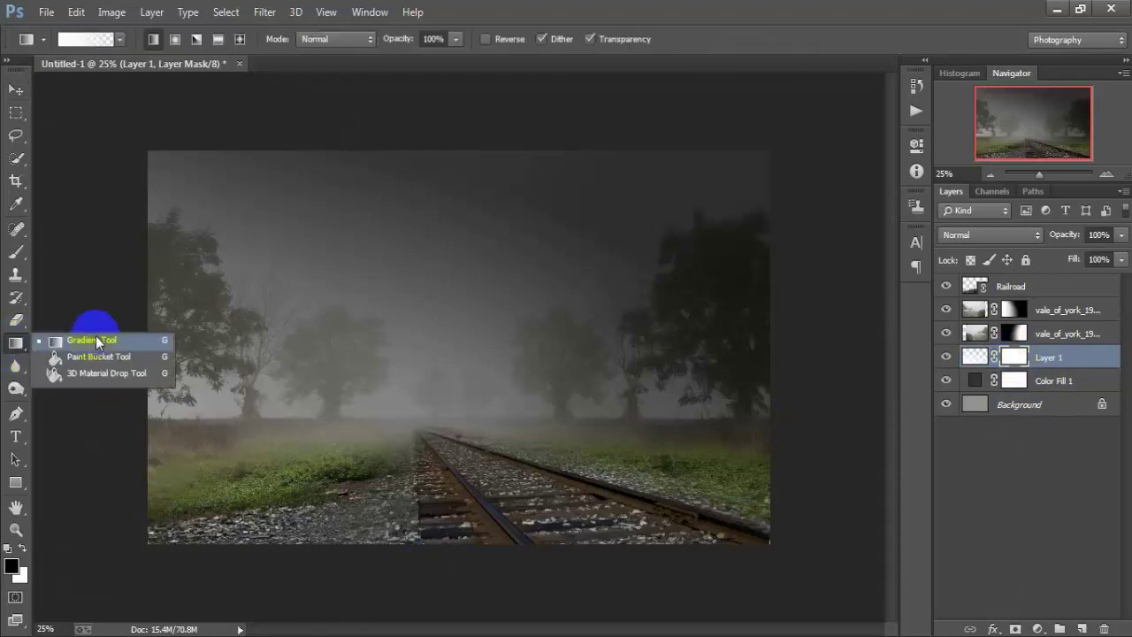
pyautogui.click(141, 342)
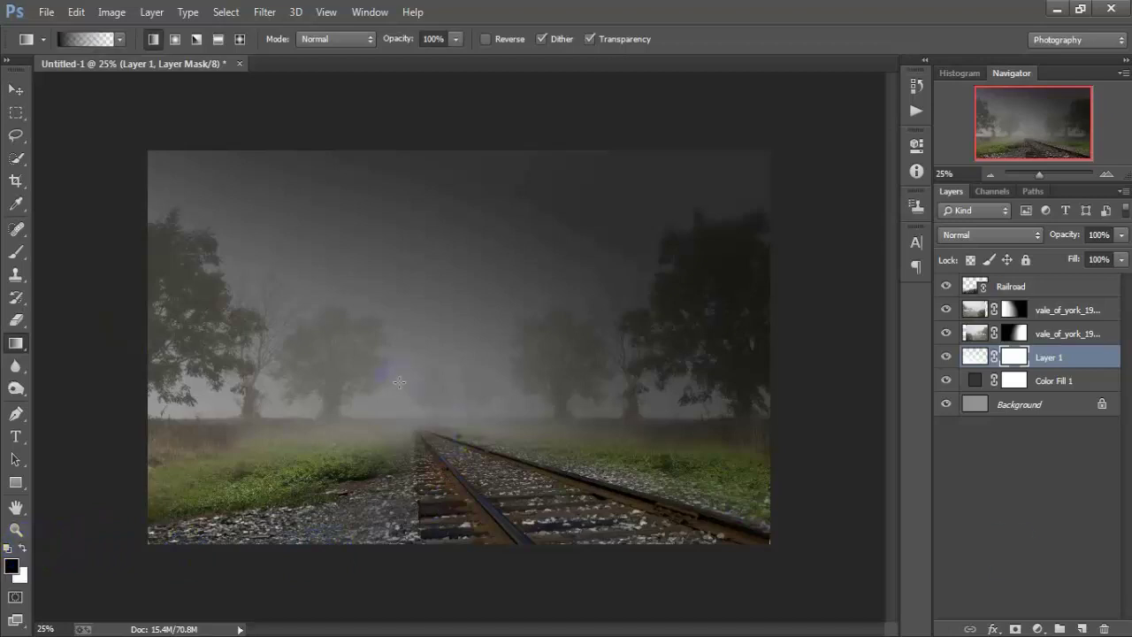
pyautogui.click(455, 38)
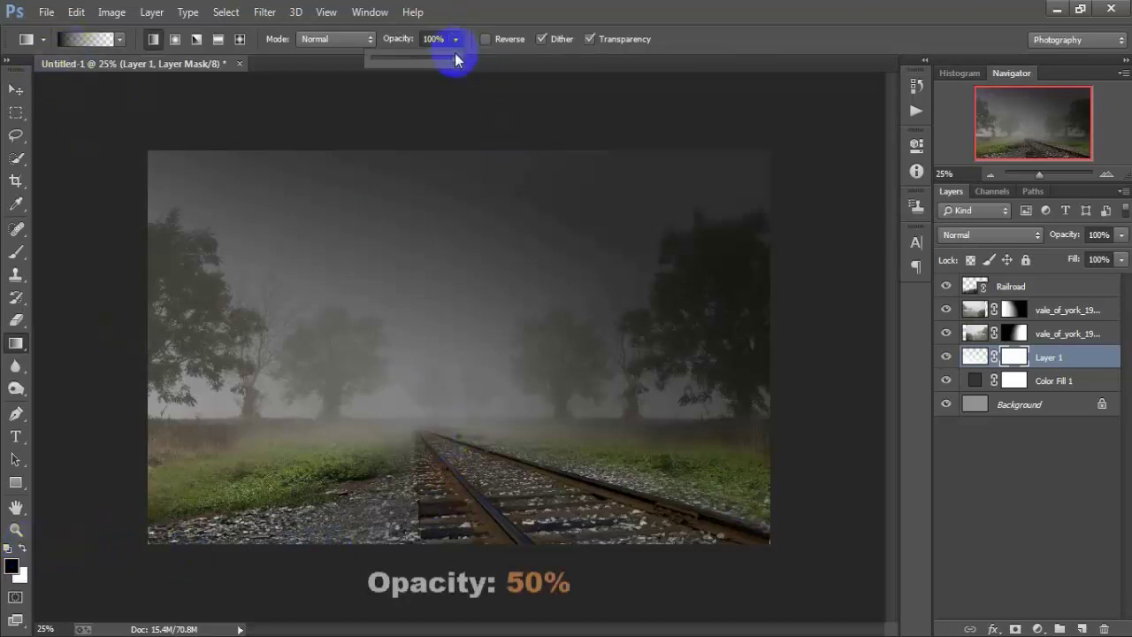
pyautogui.moveTo(455, 59); pyautogui.dragTo(429, 59)
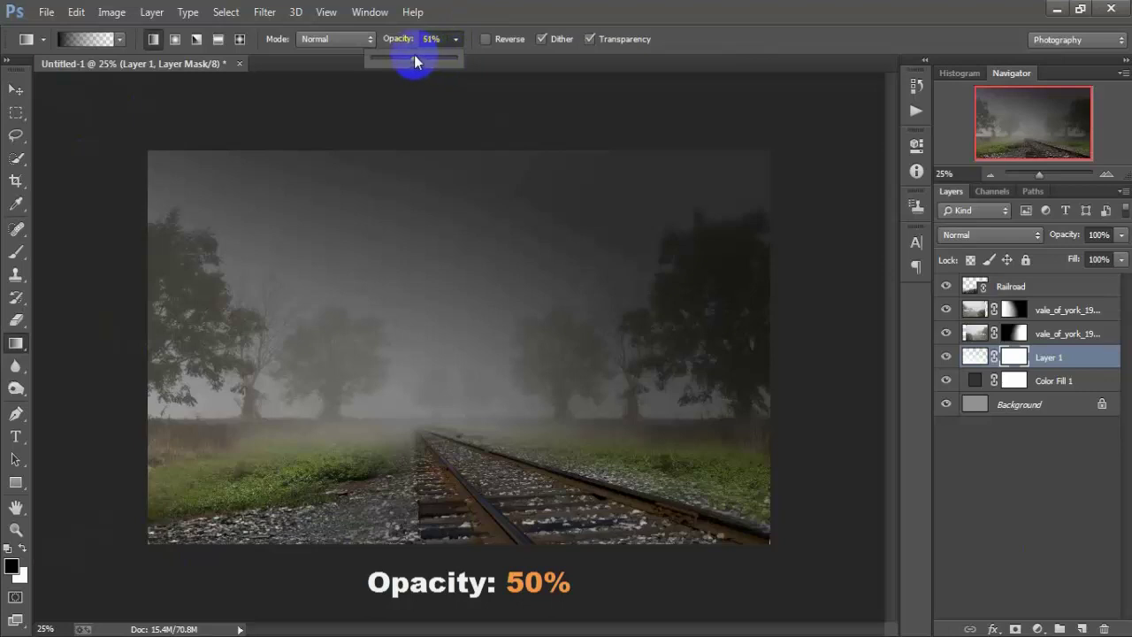
pyautogui.moveTo(412, 55)
pyautogui.mouseDown()
pyautogui.moveTo(424, 58)
pyautogui.moveTo(413, 58)
pyautogui.mouseUp()
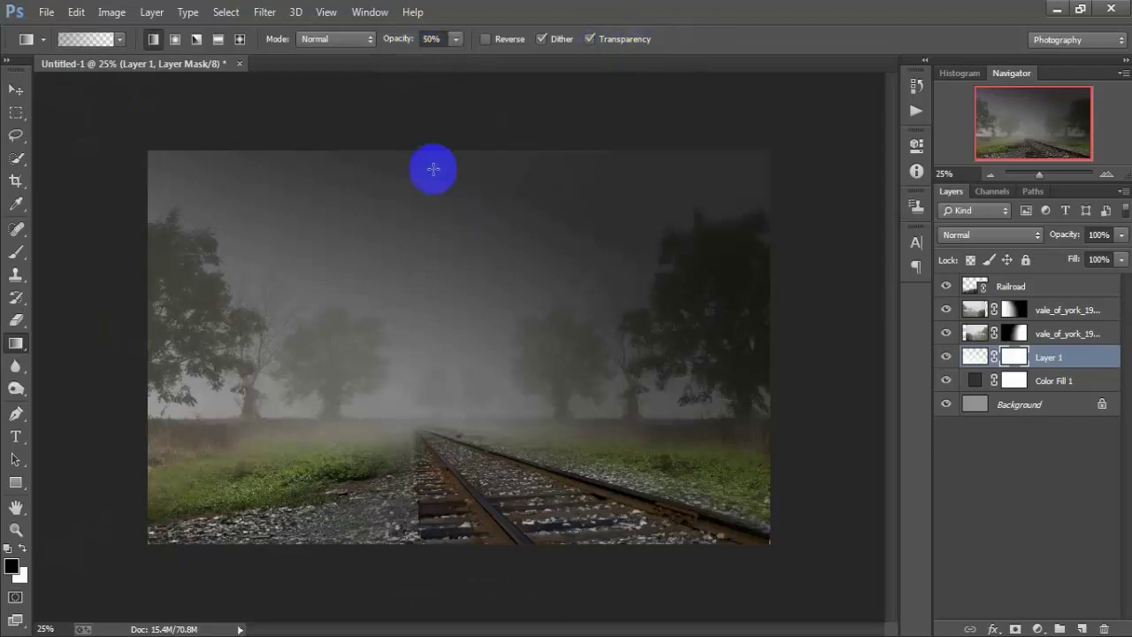
# - Drag the gradient on the mask from the top of the sky to the horizon, then compare
pyautogui.moveTo(433, 149); pyautogui.dragTo(433, 319)
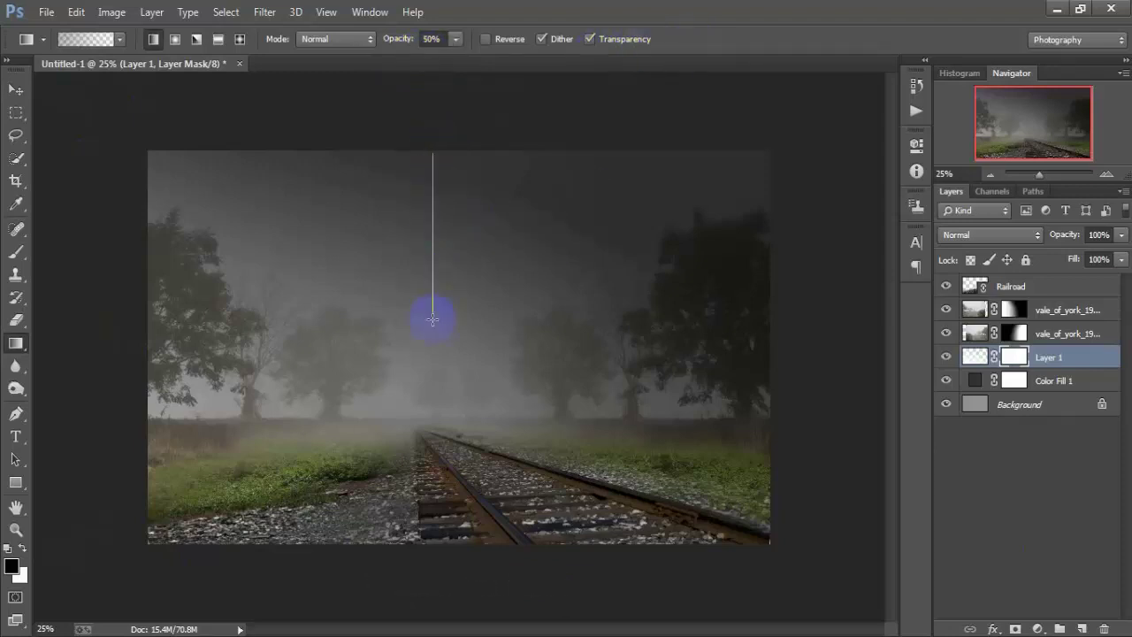
pyautogui.moveTo(434, 445); pyautogui.dragTo(436, 446)
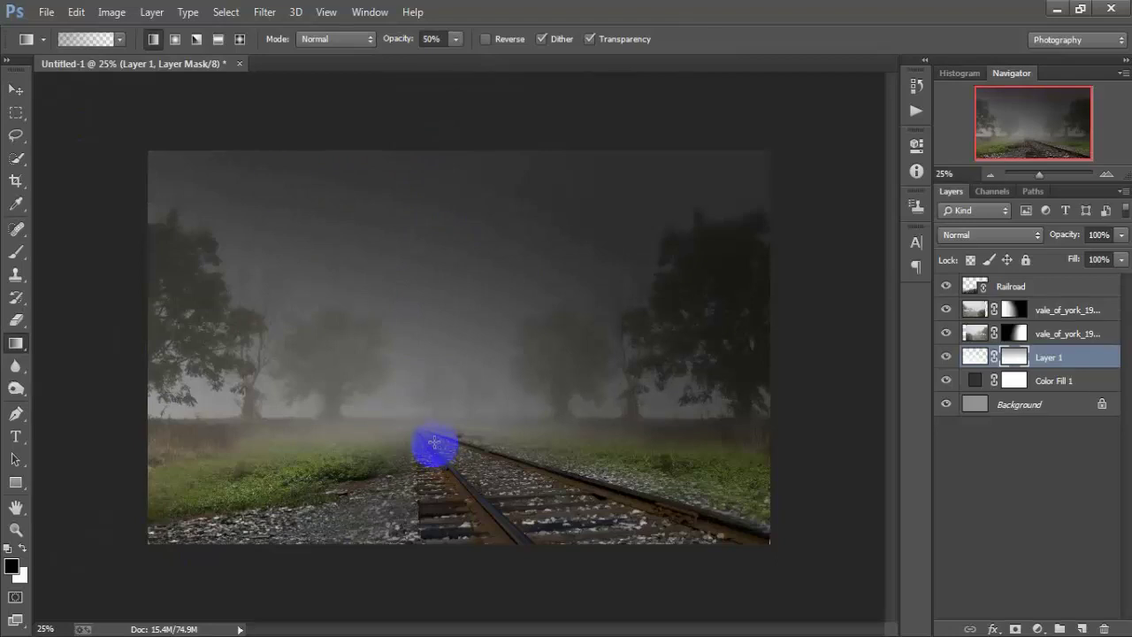
pyautogui.click(16, 90)
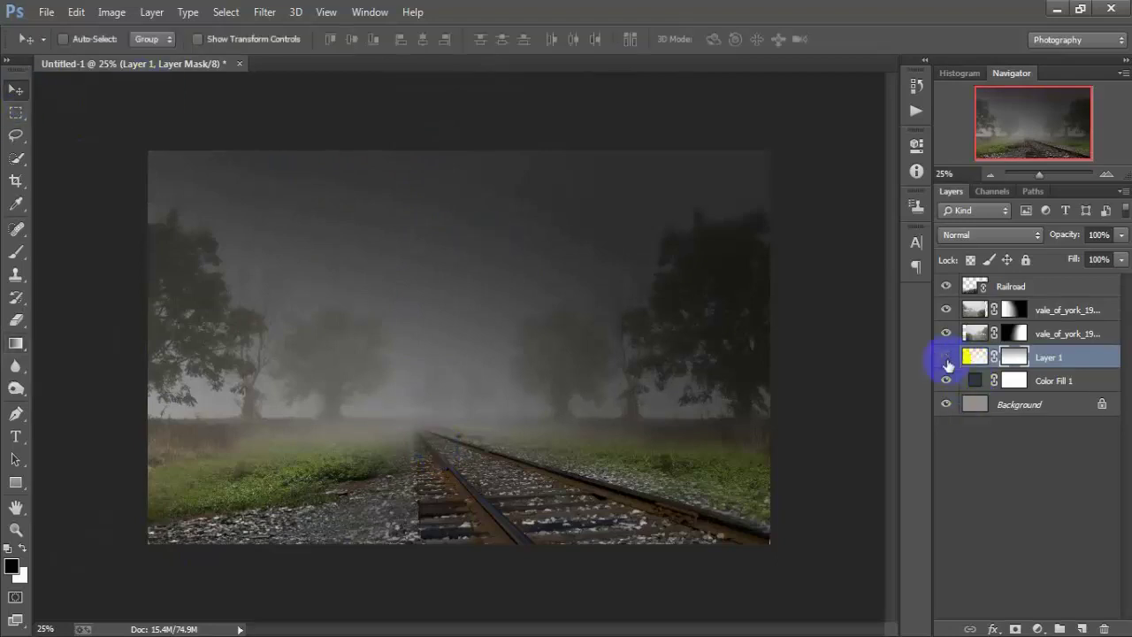
pyautogui.click(947, 363)
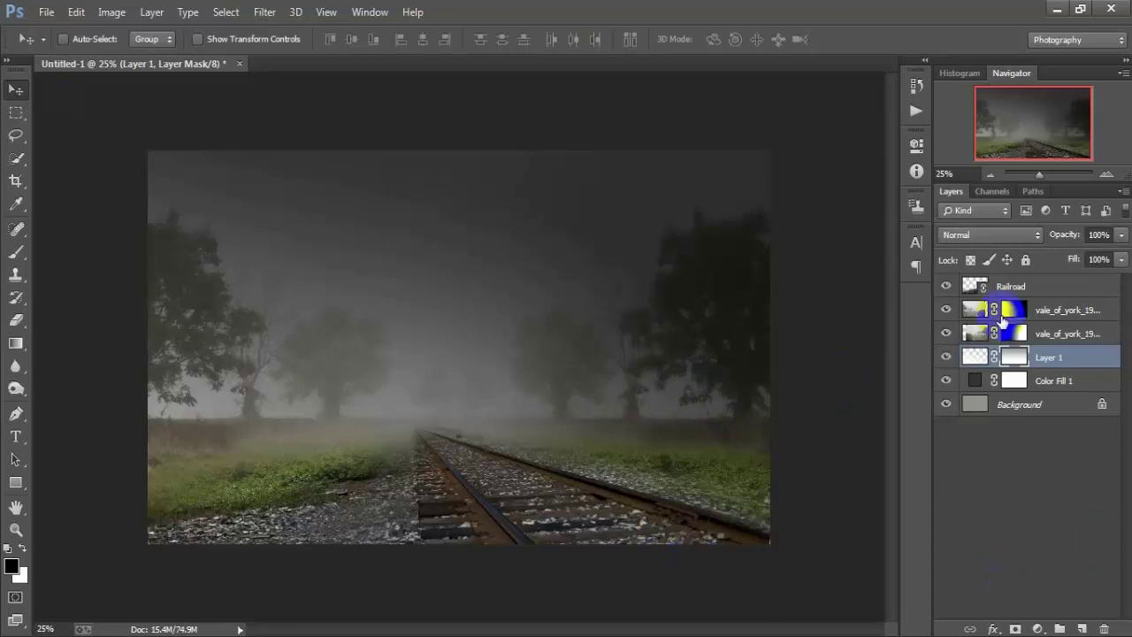
# - Add a Brightness/Contrast adjustment clipped to the Railroad layer with brightness 35
pyautogui.click(1035, 289)
pyautogui.press('x')
pyautogui.click(948, 286)
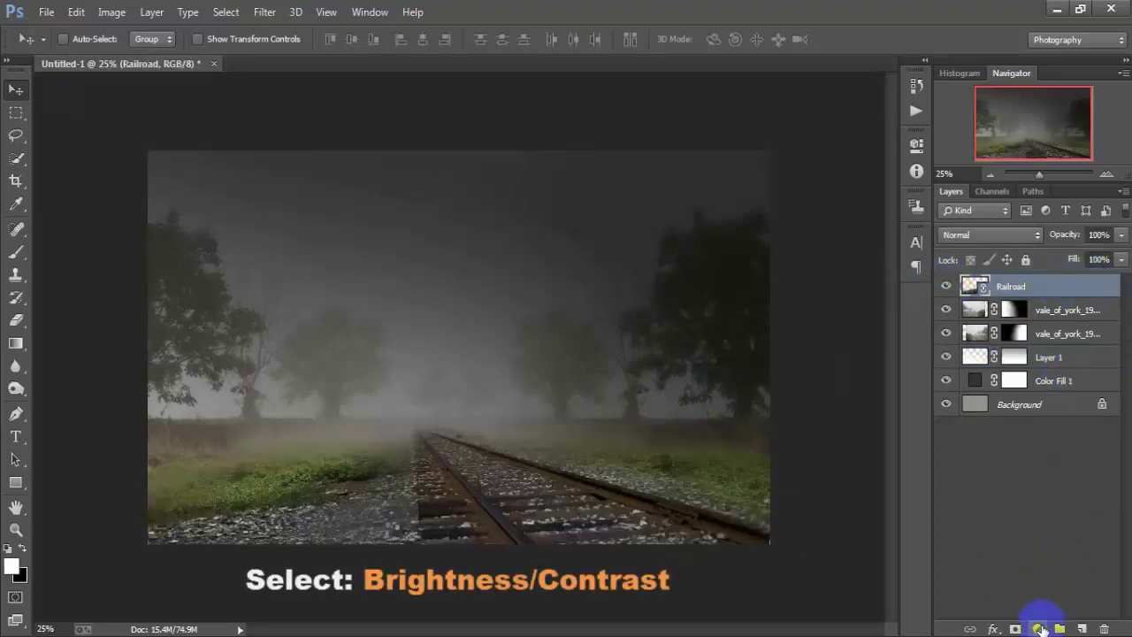
pyautogui.click(1039, 627)
pyautogui.click(1036, 309)
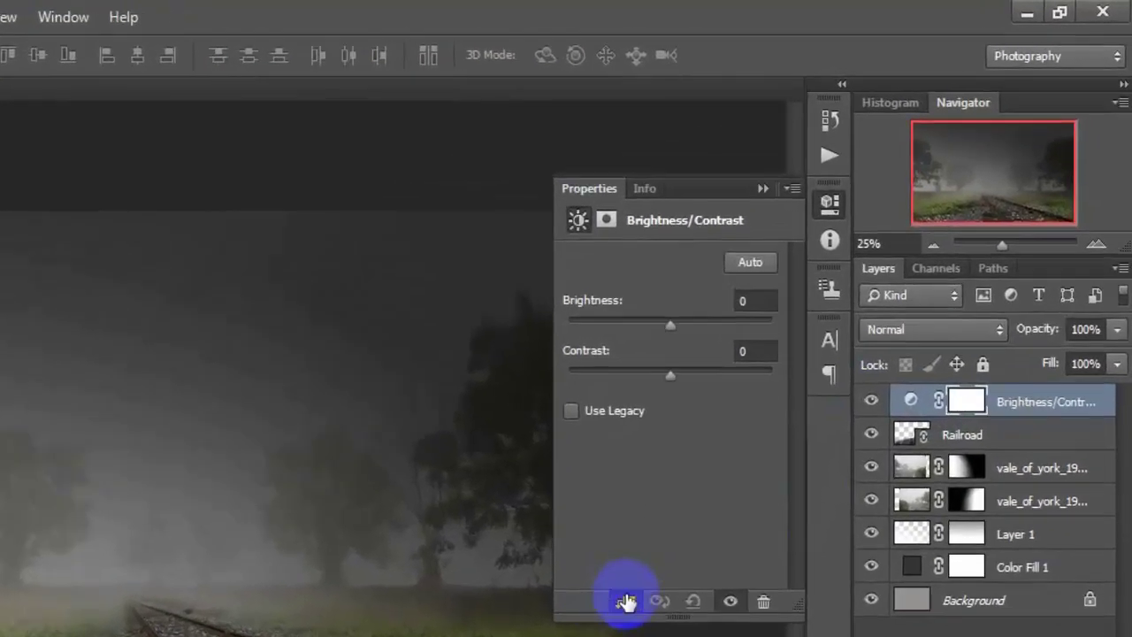
pyautogui.click(625, 602)
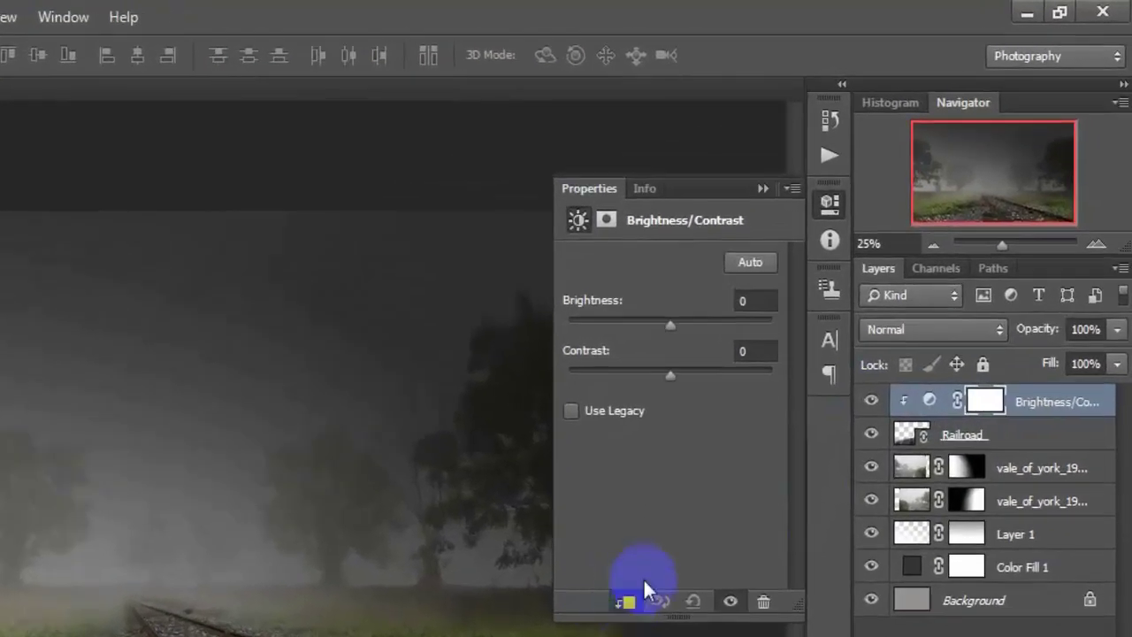
pyautogui.click(758, 301)
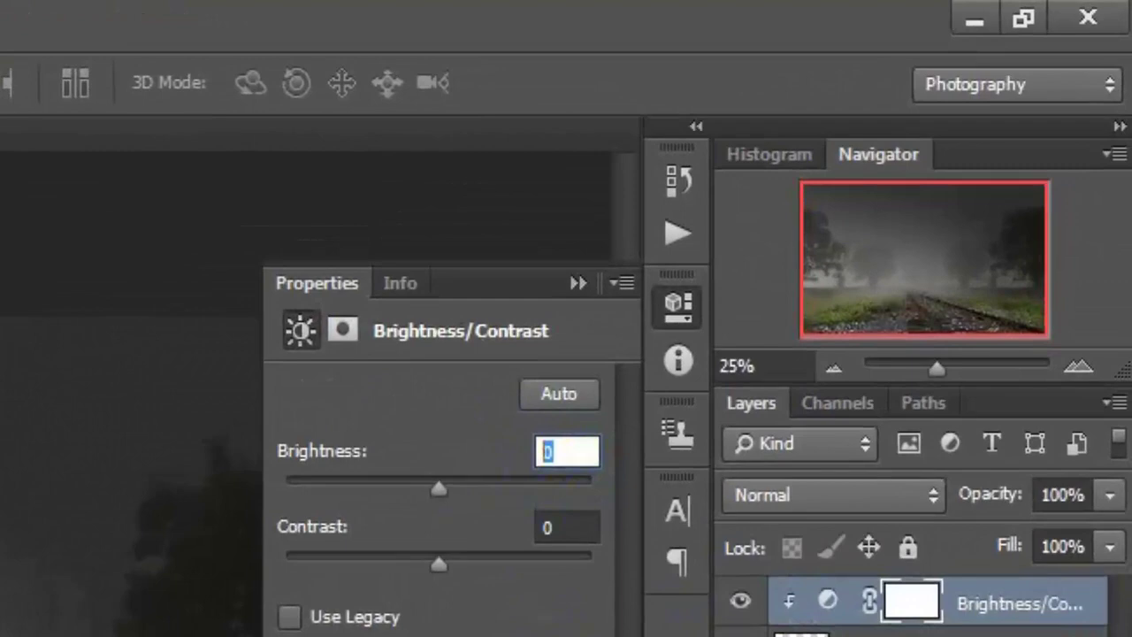
pyautogui.write('35')
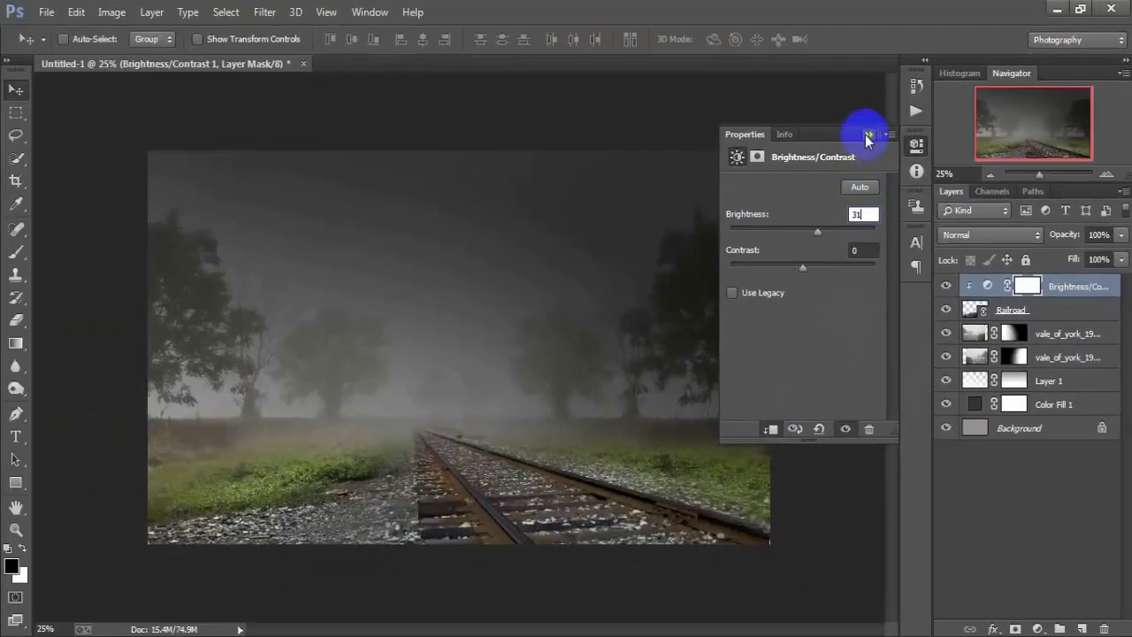
pyautogui.click(866, 134)
# - Invert the Brightness/Contrast layer's mask to black
pyautogui.click(1023, 285)
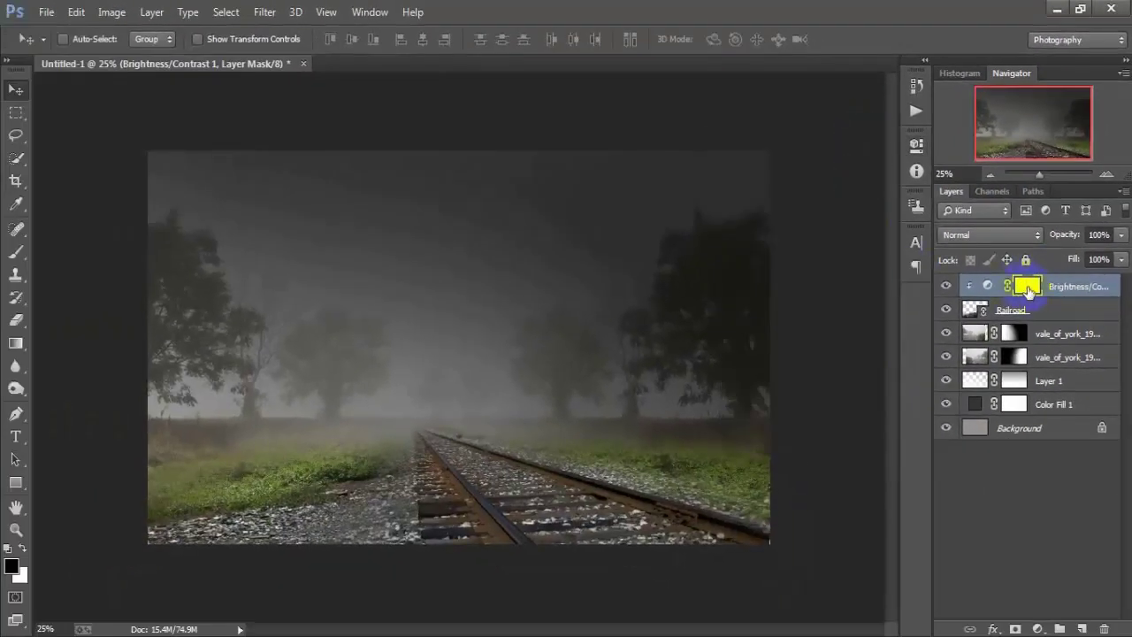
pyautogui.doubleClick(1026, 286)
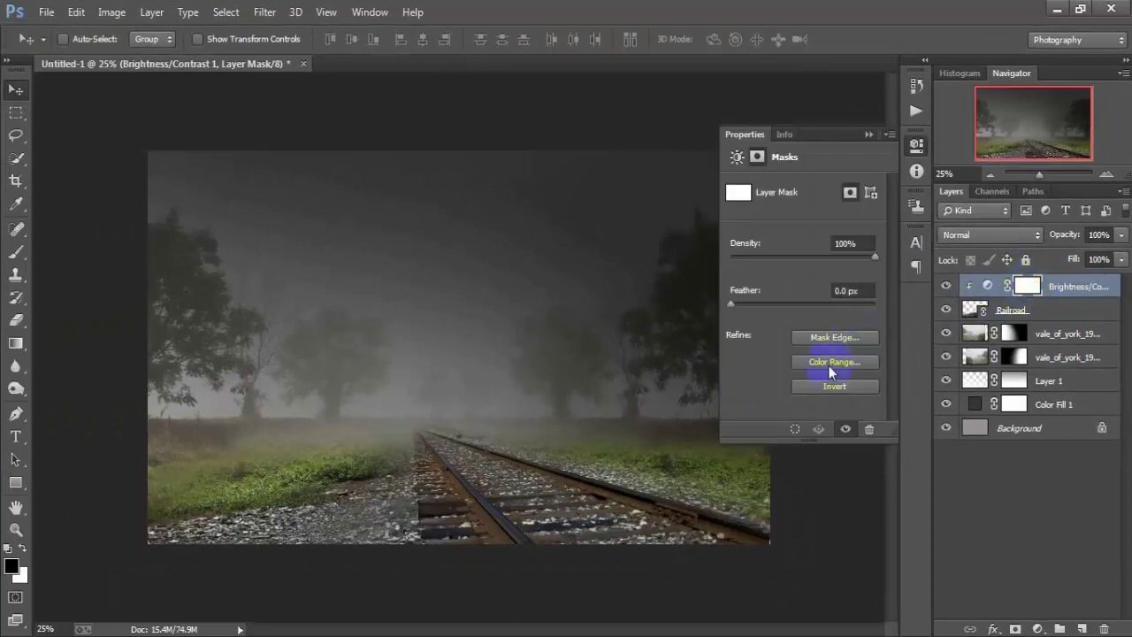
pyautogui.click(826, 388)
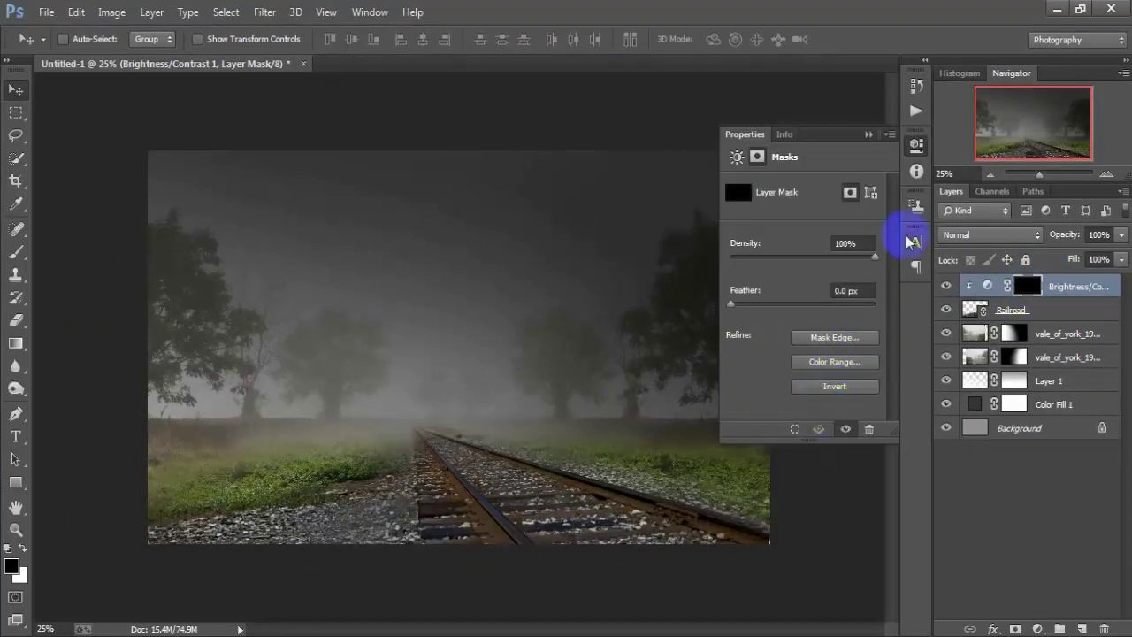
# - Select a soft round brush at 100% opacity
pyautogui.click(869, 134)
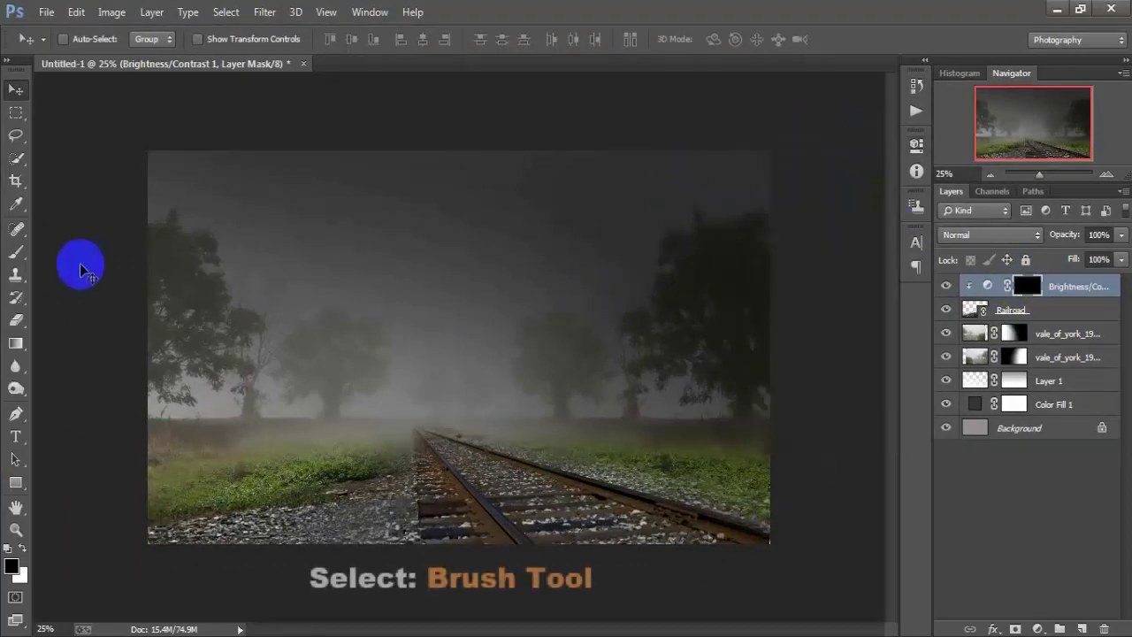
pyautogui.click(15, 252)
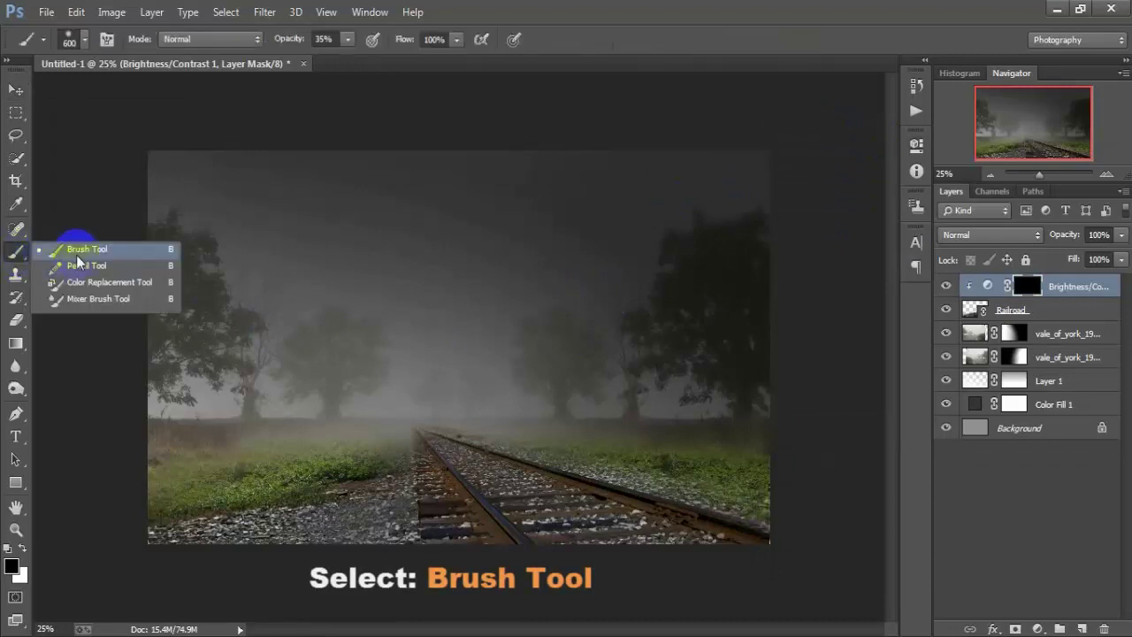
pyautogui.click(161, 252)
pyautogui.rightClick(474, 292)
pyautogui.click(502, 417)
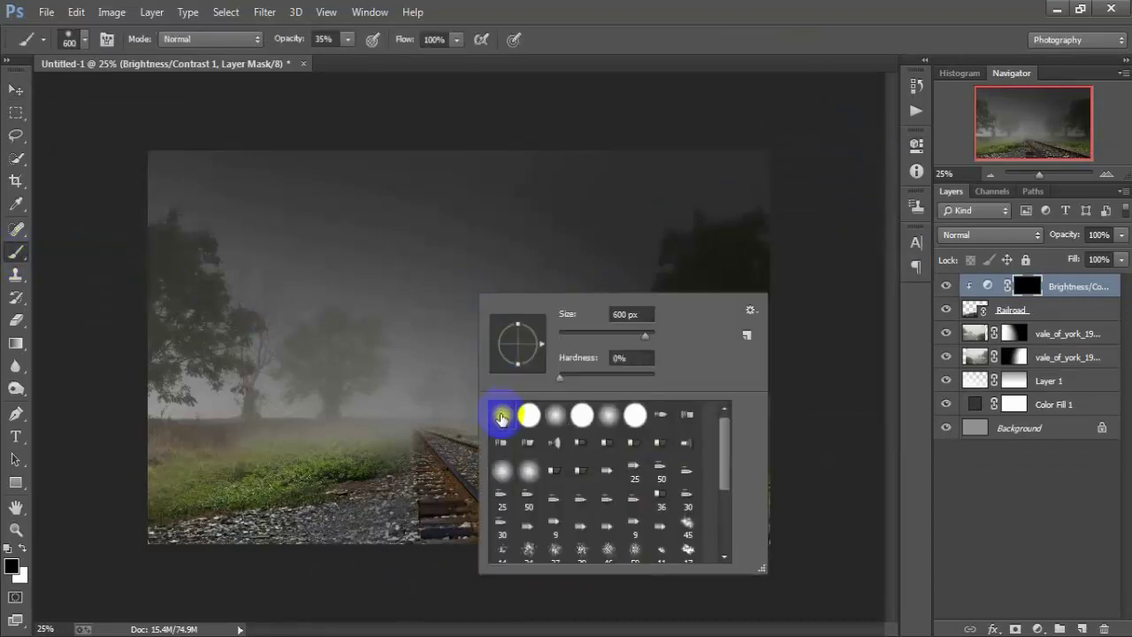
pyautogui.doubleClick(624, 314)
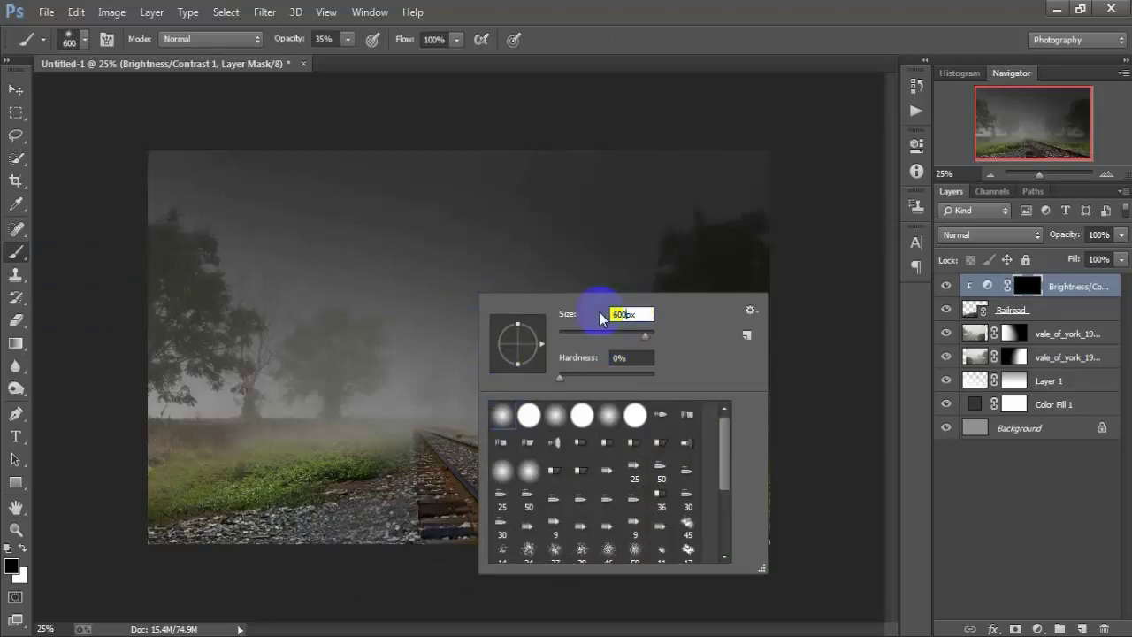
pyautogui.click(677, 46)
pyautogui.click(348, 39)
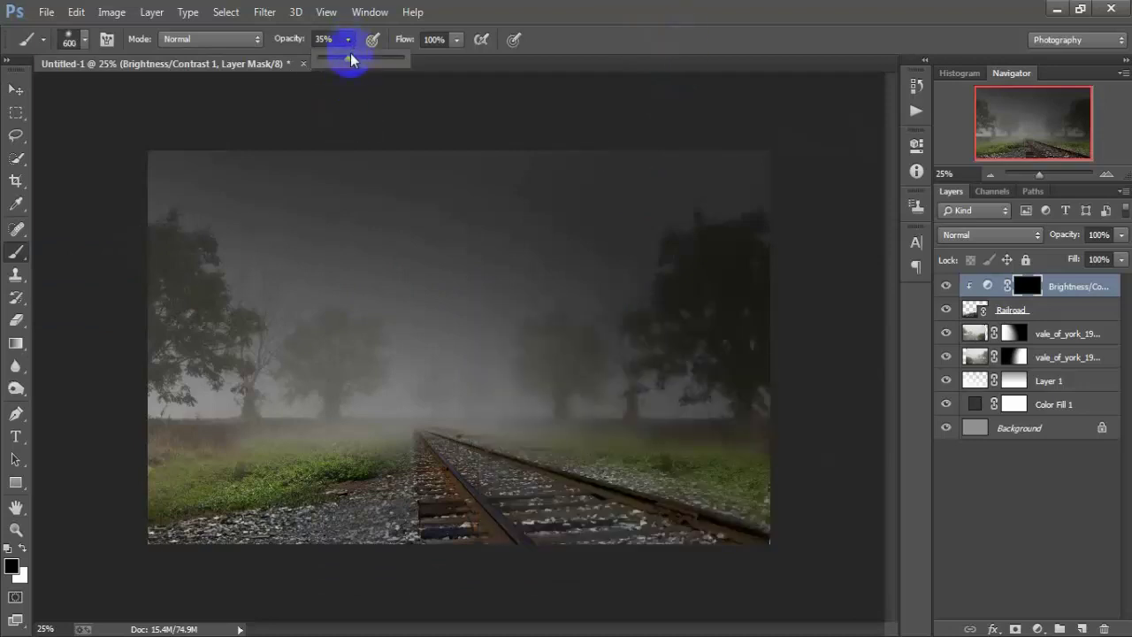
pyautogui.moveTo(351, 60); pyautogui.dragTo(426, 60)
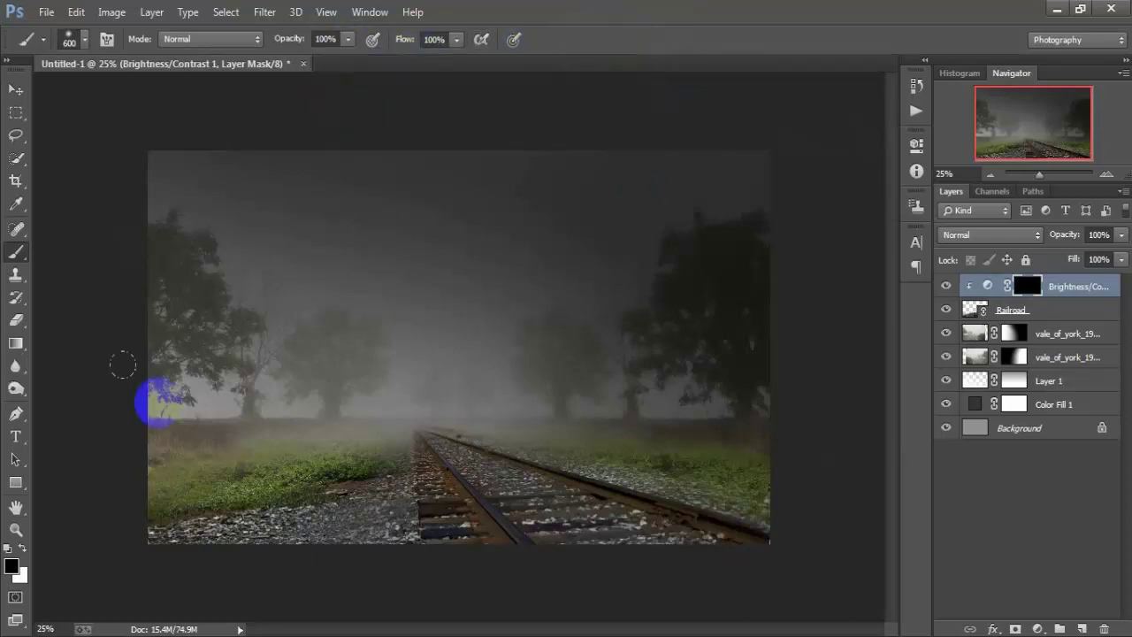
# - Paint a white soft spot on the mask where the tracks meet the horizon
pyautogui.click(15, 569)
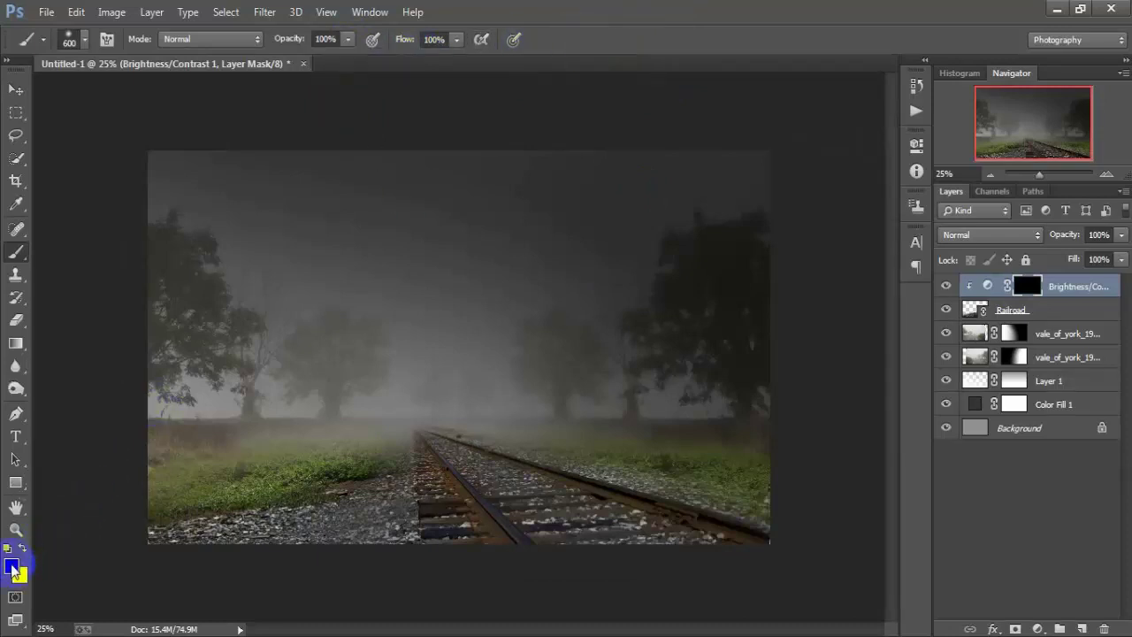
pyautogui.click(450, 389)
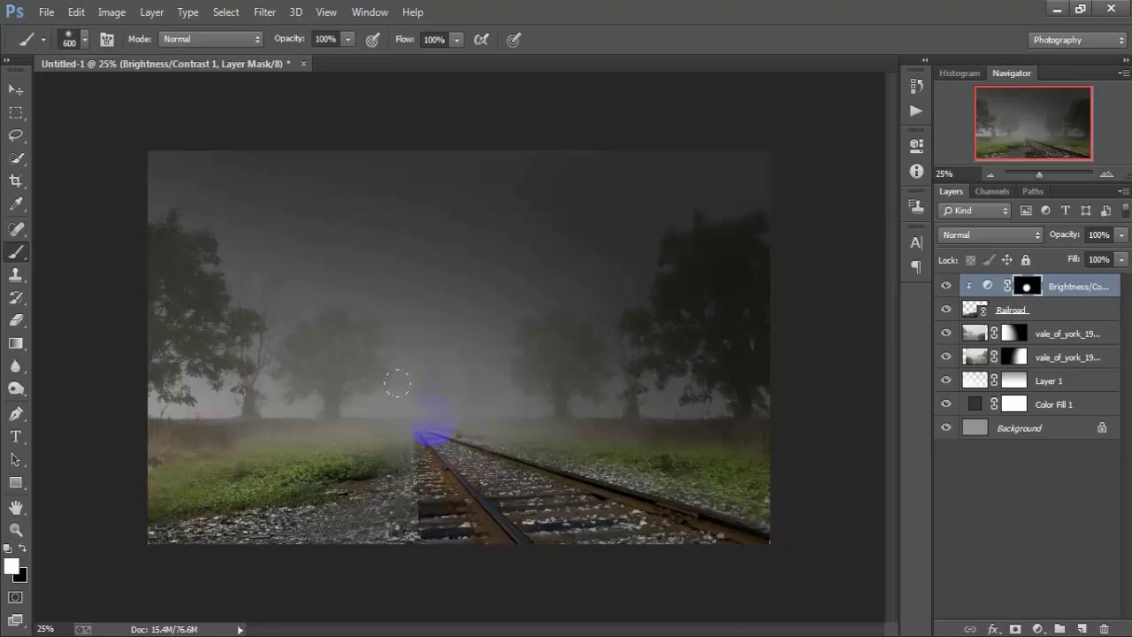
pyautogui.click(946, 285)
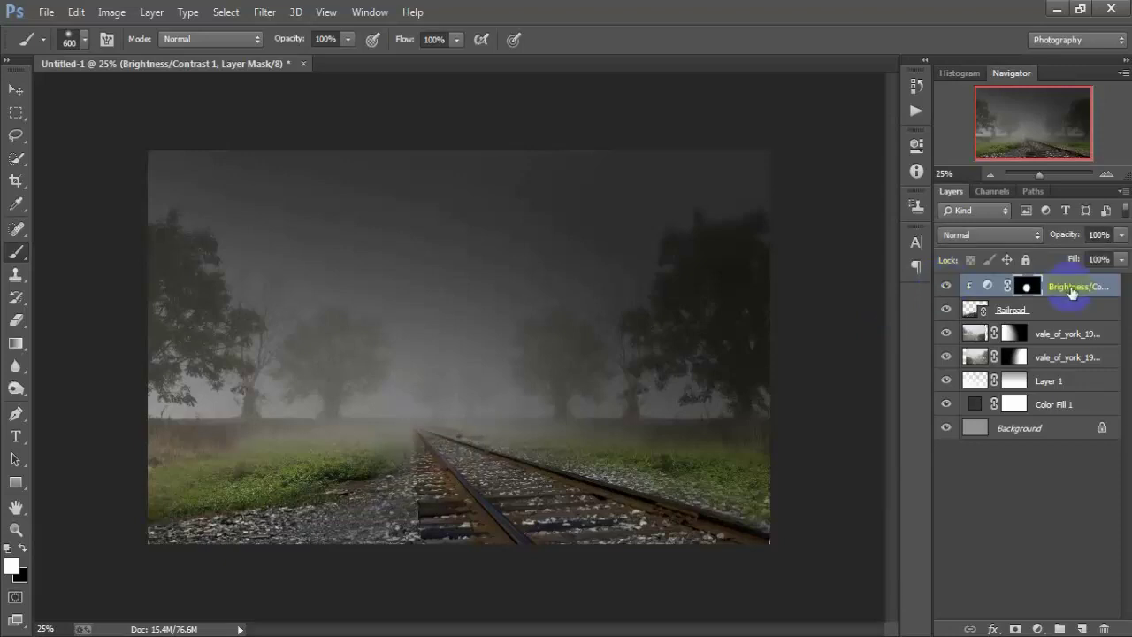
pyautogui.click(16, 89)
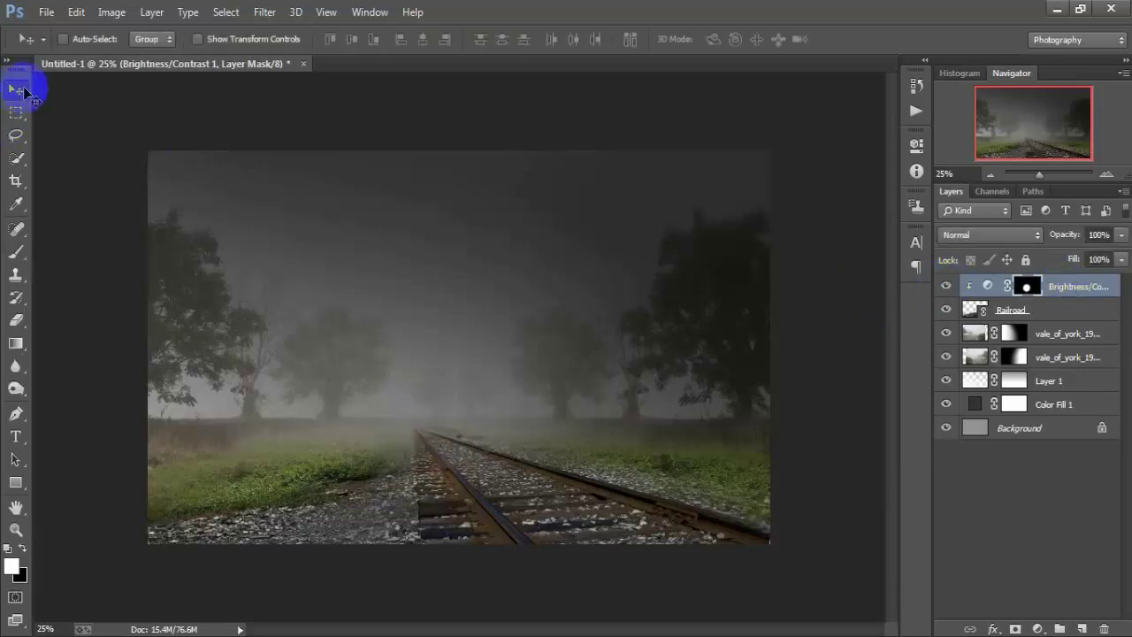
# - Place the image file '1' as a linked layer
pyautogui.click(55, 12)
pyautogui.click(182, 282)
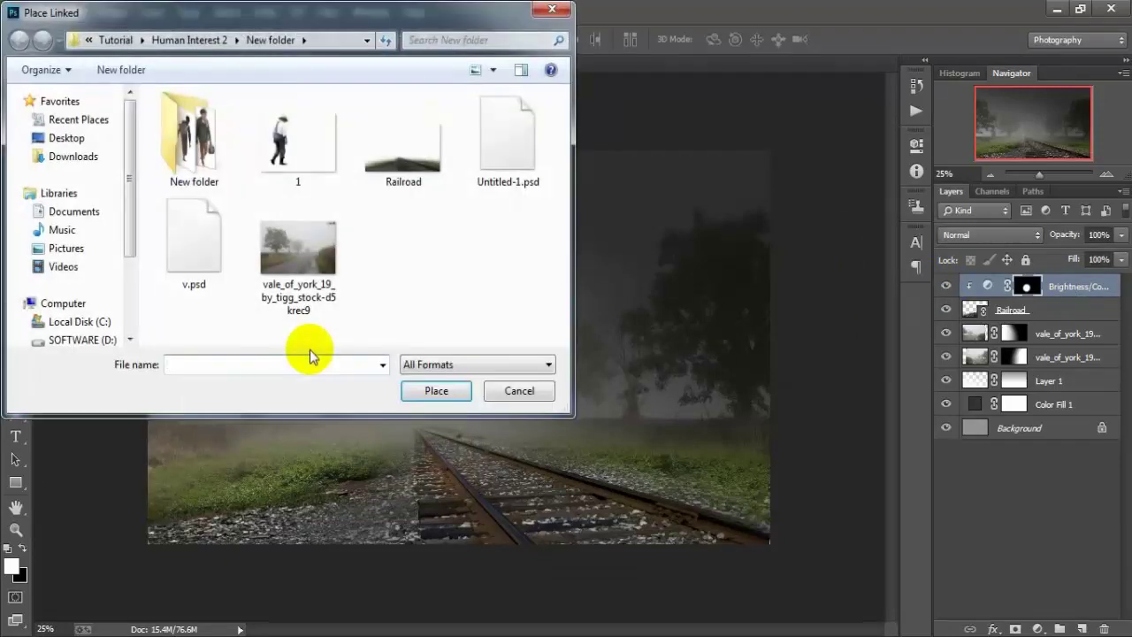
pyautogui.click(274, 160)
pyautogui.click(437, 391)
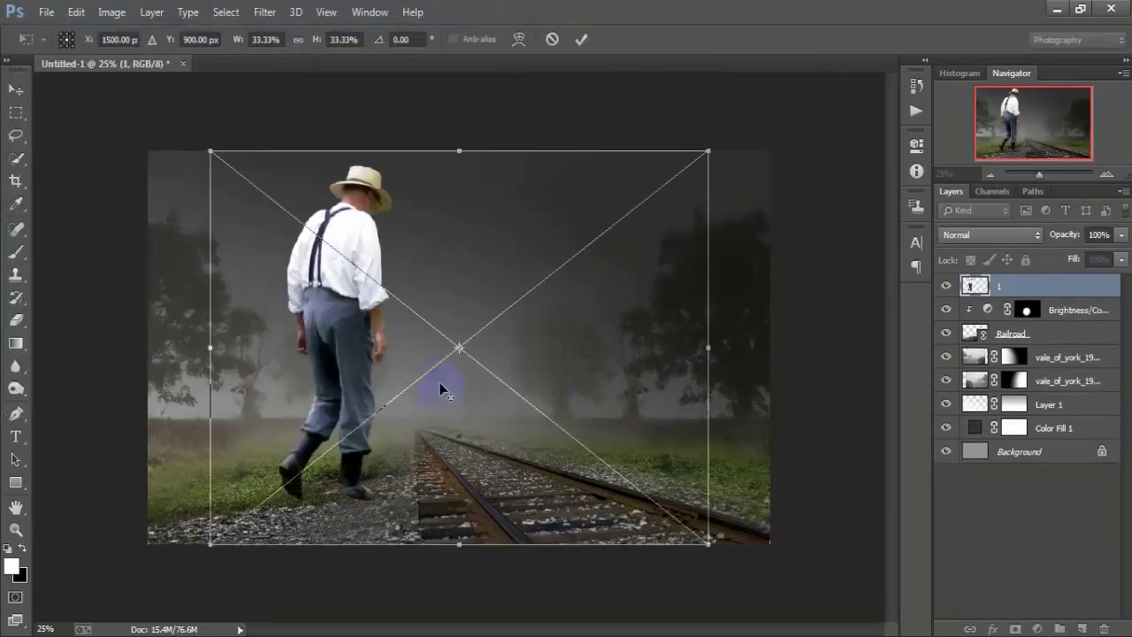
# - Flip the man horizontally, scale him to about 18.8%, and position him on the tracks
pyautogui.rightClick(519, 225)
pyautogui.click(654, 466)
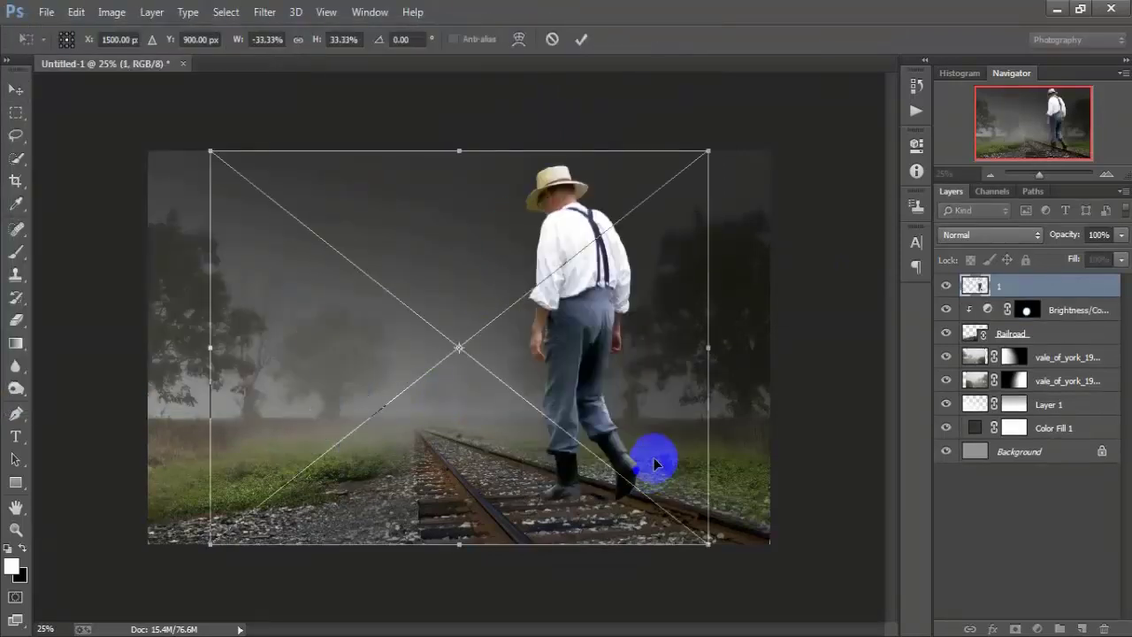
pyautogui.moveTo(707, 153); pyautogui.dragTo(602, 239)
pyautogui.moveTo(543, 316)
pyautogui.mouseDown()
pyautogui.moveTo(528, 386)
pyautogui.moveTo(540, 386)
pyautogui.mouseUp()
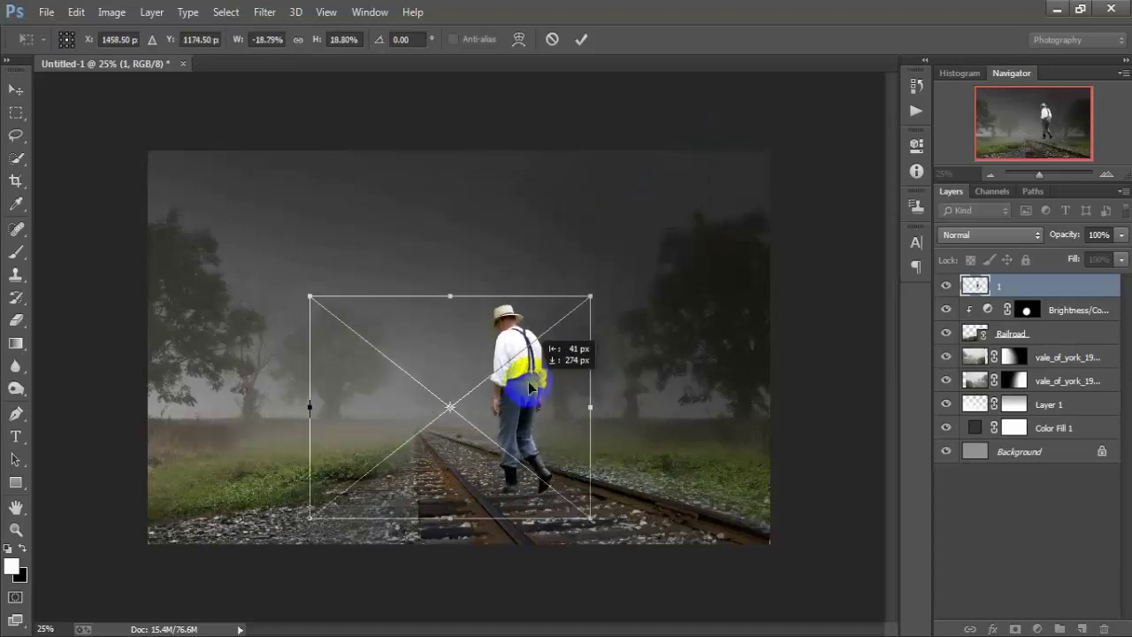
pyautogui.click(581, 40)
pyautogui.hotkey('shift', 'Right')
pyautogui.hotkey('shift', 'Right')
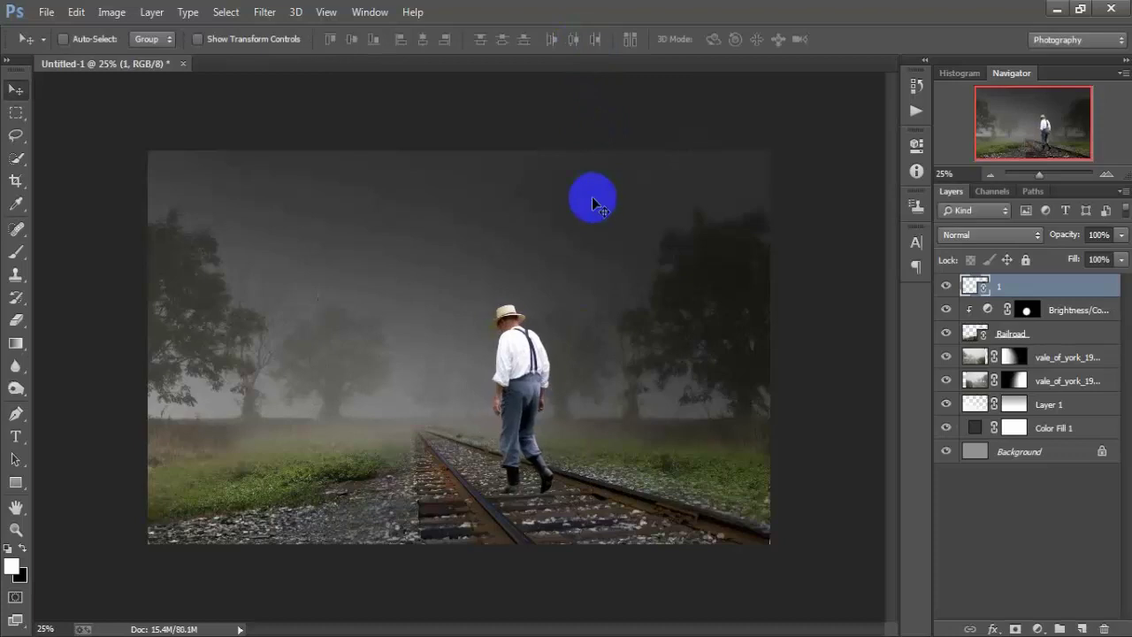
pyautogui.hotkey('shift', 'Left')
pyautogui.click(1029, 309)
# - Rasterize the man's layer, rename it Model, and duplicate it as Model copy
pyautogui.rightClick(1041, 289)
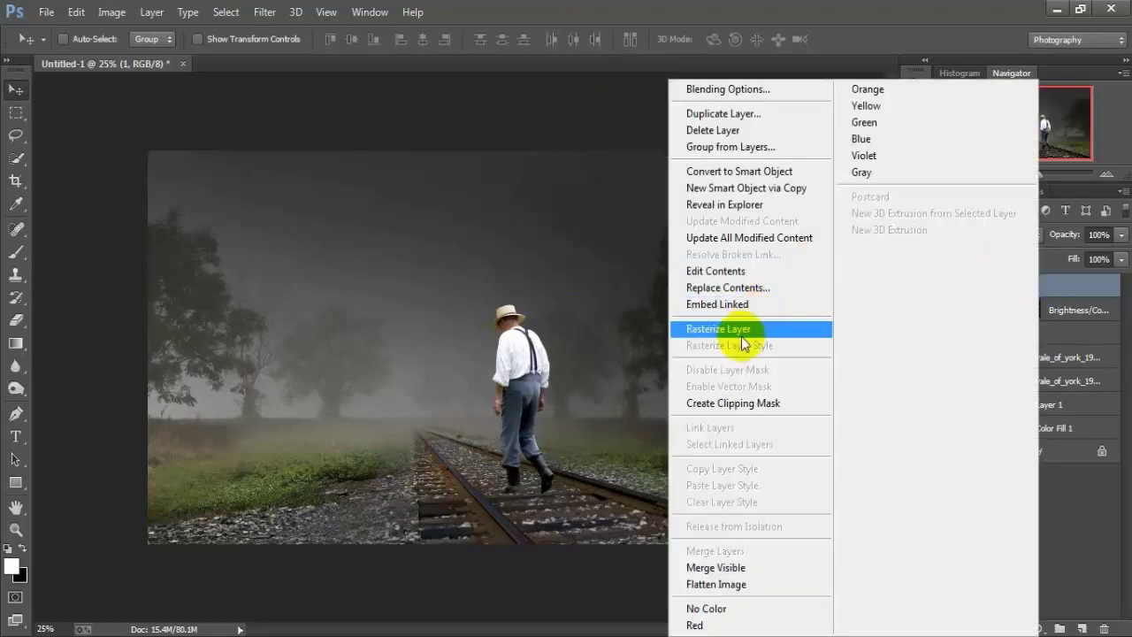
pyautogui.click(708, 329)
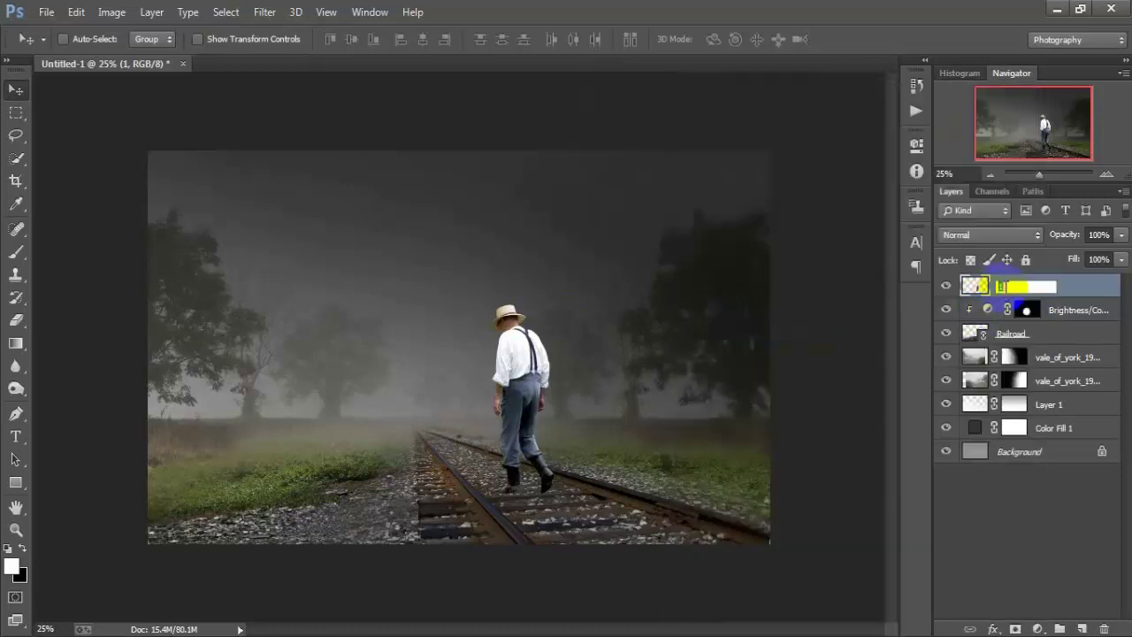
pyautogui.click(1049, 286)
pyautogui.write('Model')
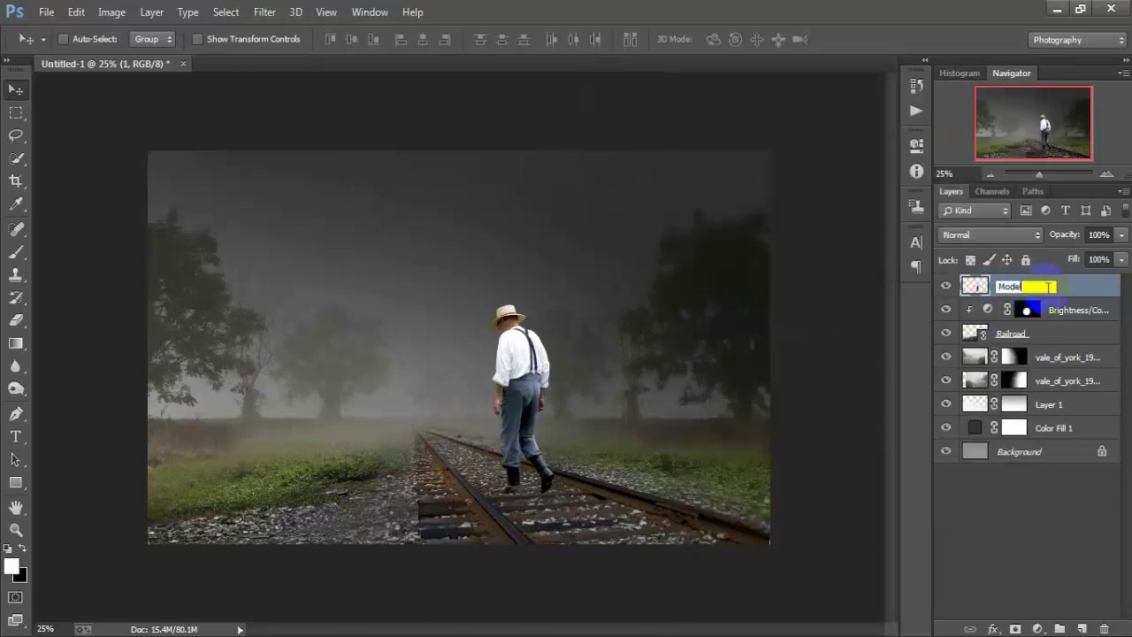
pyautogui.press('Return')
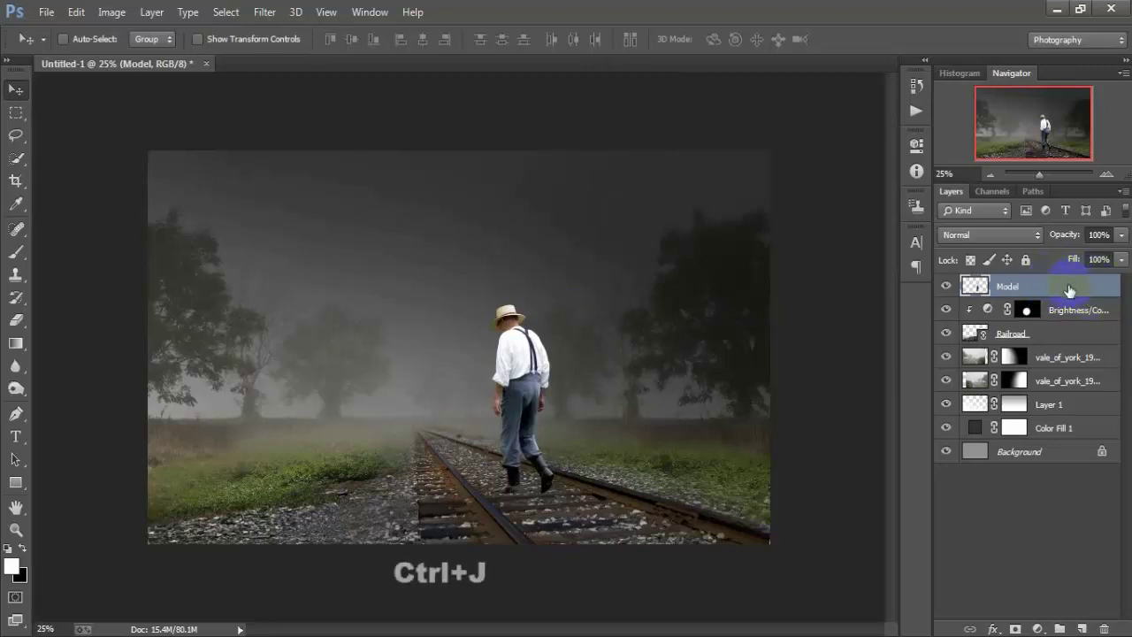
pyautogui.hotkey('ctrl', 'j')
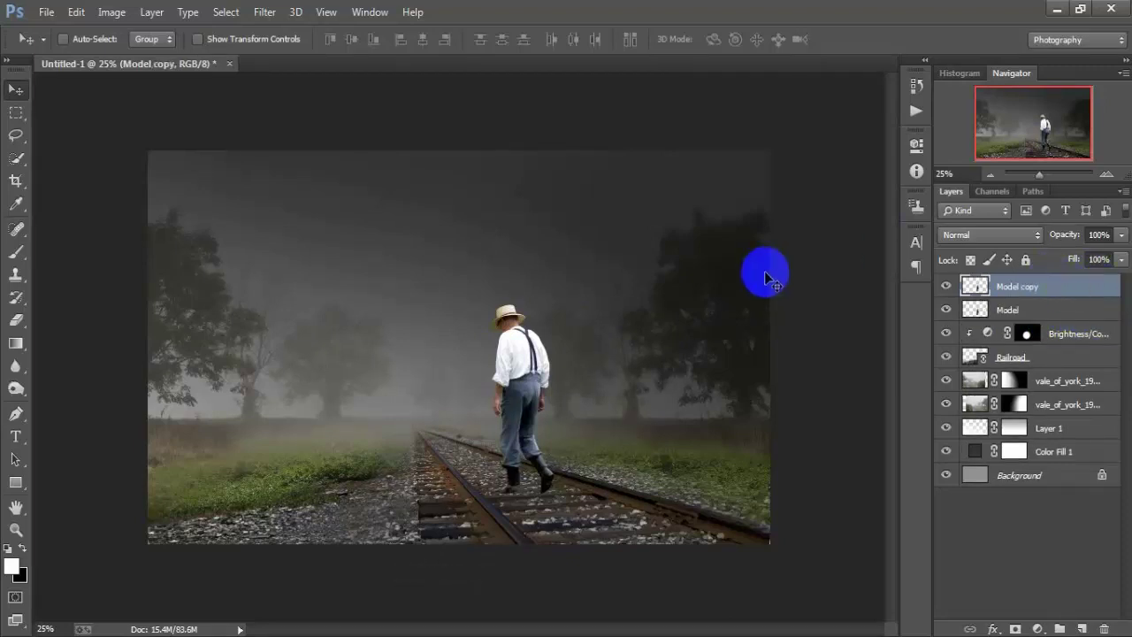
# - Turn Model copy black with Lightness -100 and move it beneath Model
pyautogui.hotkey('ctrl', 'u')
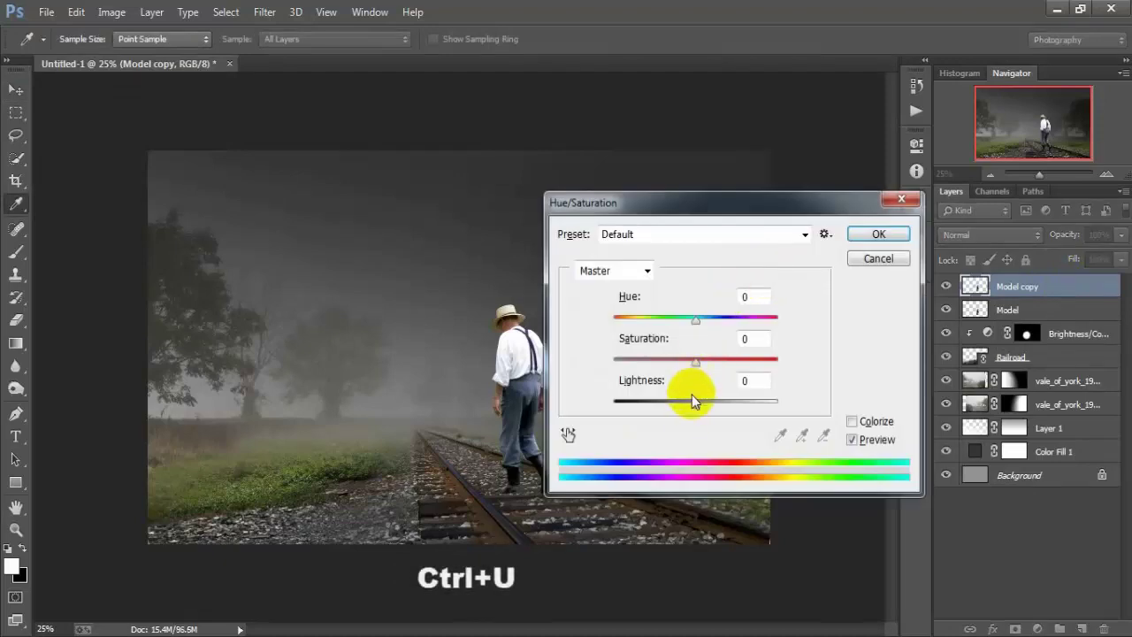
pyautogui.moveTo(695, 400); pyautogui.dragTo(590, 398)
pyautogui.click(873, 235)
pyautogui.press('v')
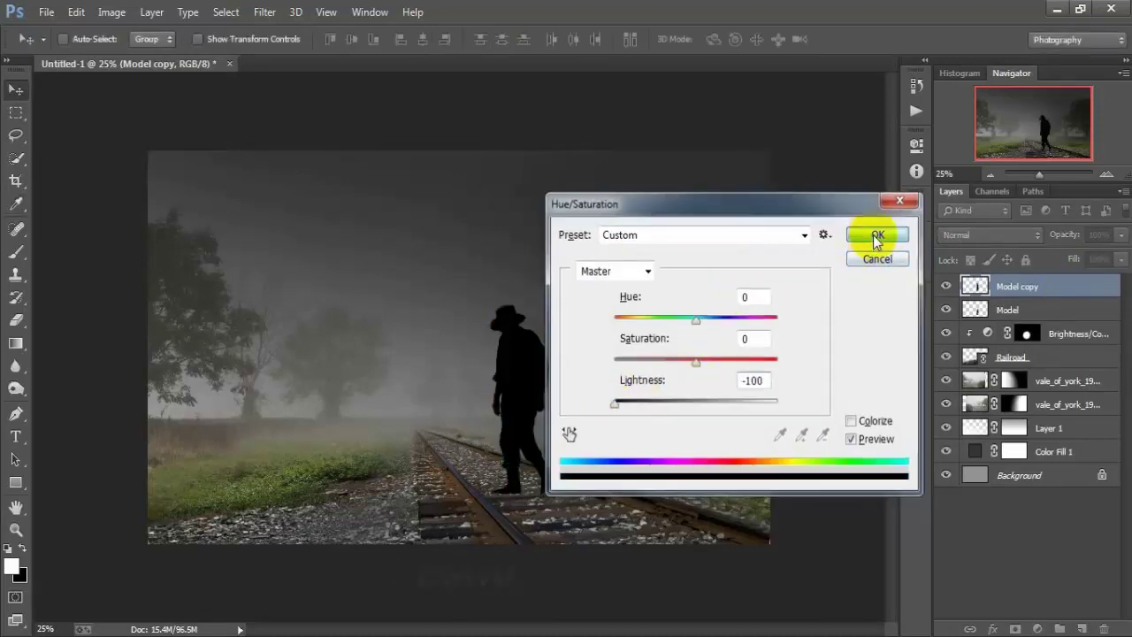
pyautogui.click(947, 289)
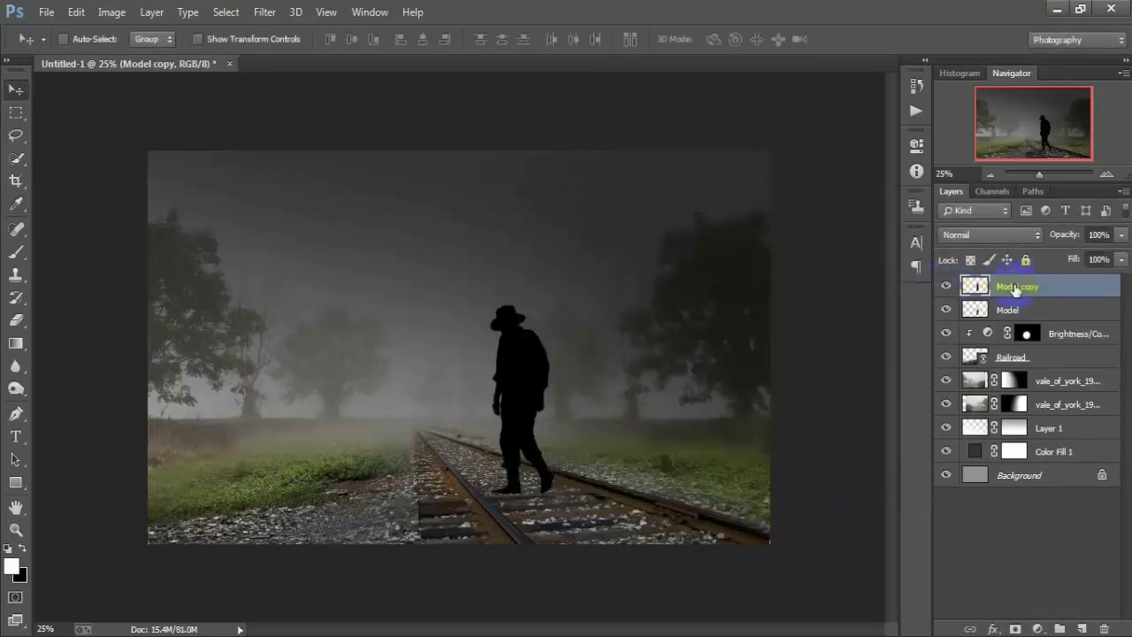
pyautogui.moveTo(1016, 290); pyautogui.dragTo(1018, 317)
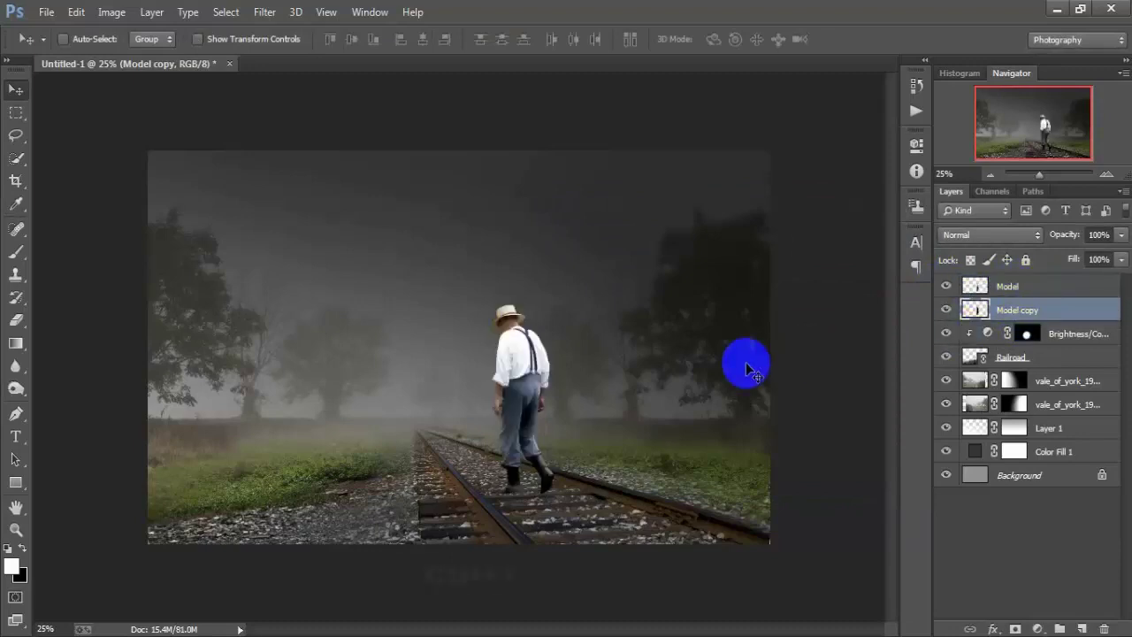
# - Distort the silhouette flat across the tracks as the man's shadow
pyautogui.hotkey('ctrl', 't')
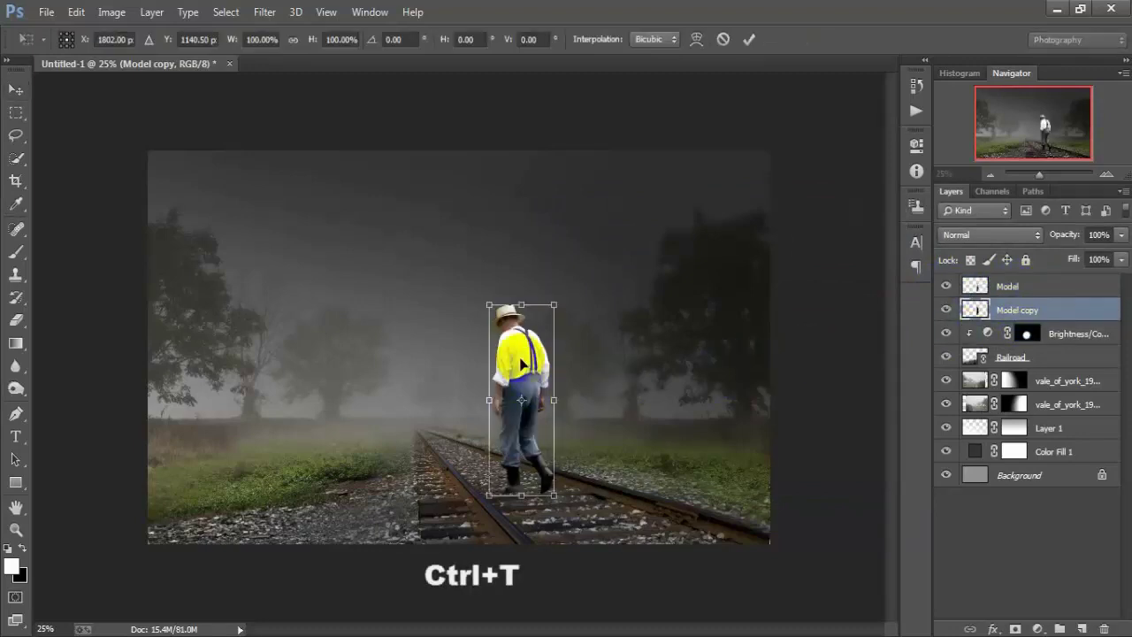
pyautogui.rightClick(520, 341)
pyautogui.click(563, 437)
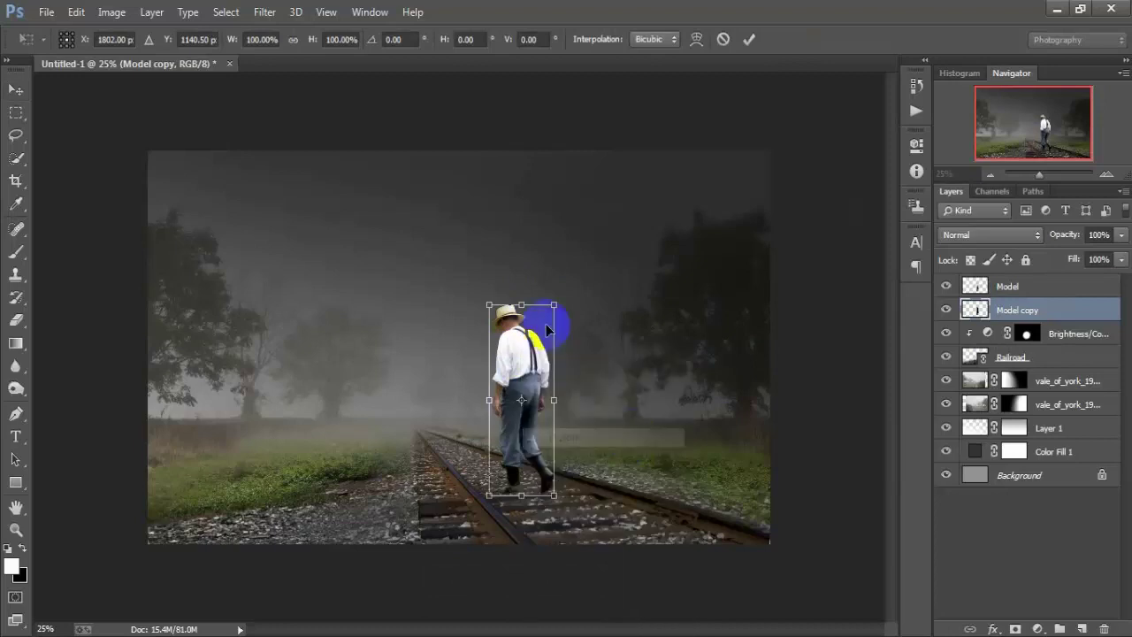
pyautogui.moveTo(522, 306)
pyautogui.mouseDown()
pyautogui.moveTo(651, 535)
pyautogui.moveTo(688, 525)
pyautogui.moveTo(751, 538)
pyautogui.mouseUp()
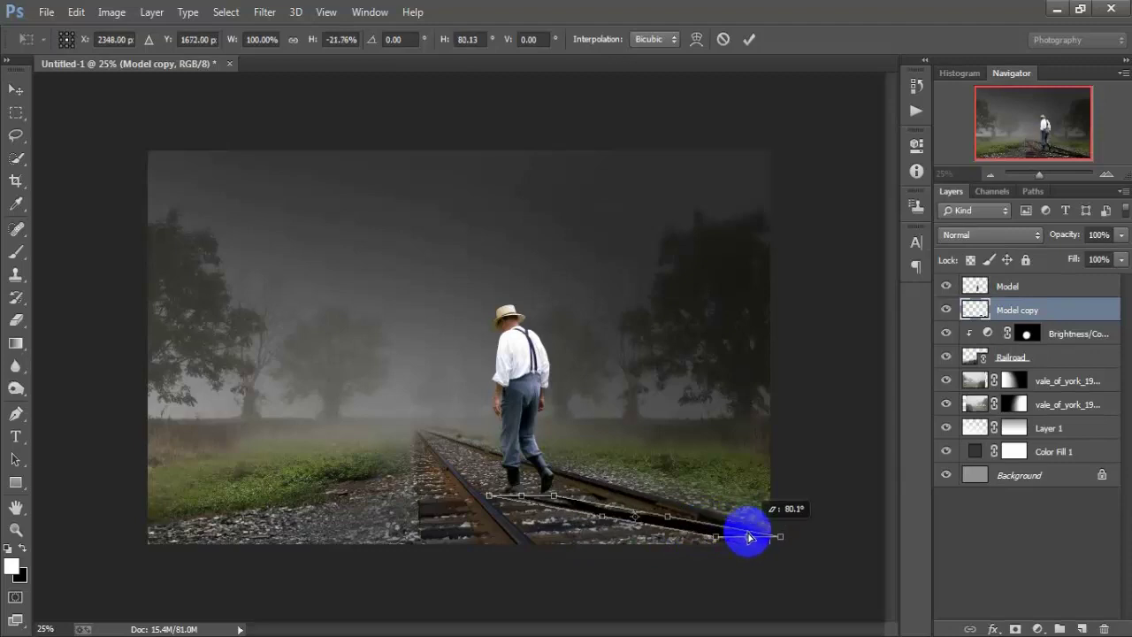
pyautogui.click(751, 41)
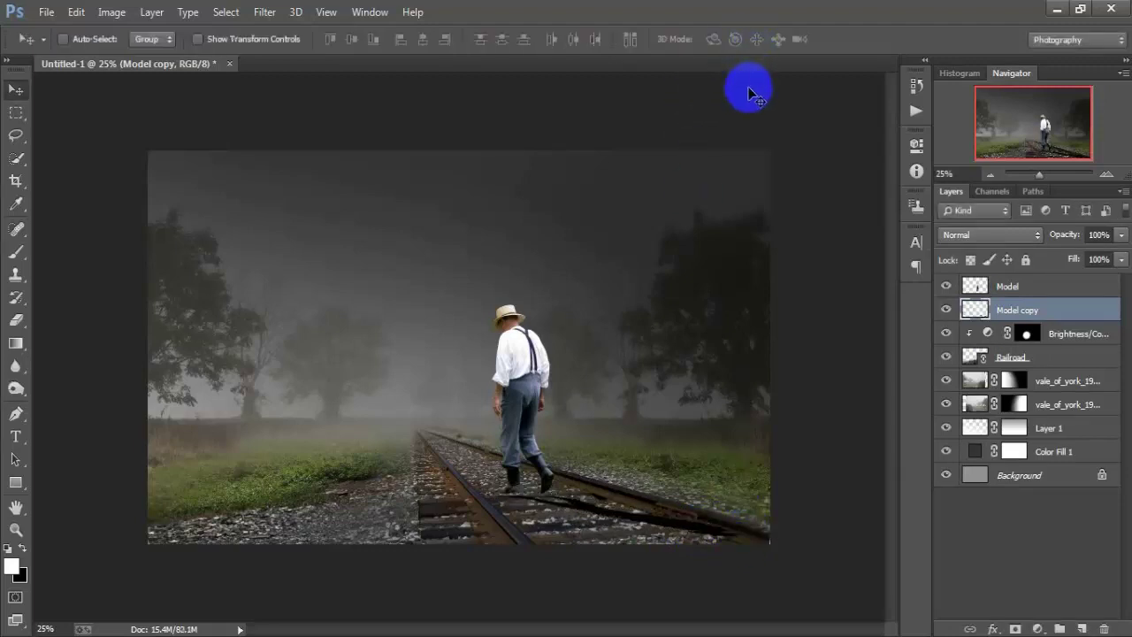
pyautogui.hotkey('ctrl', '+')
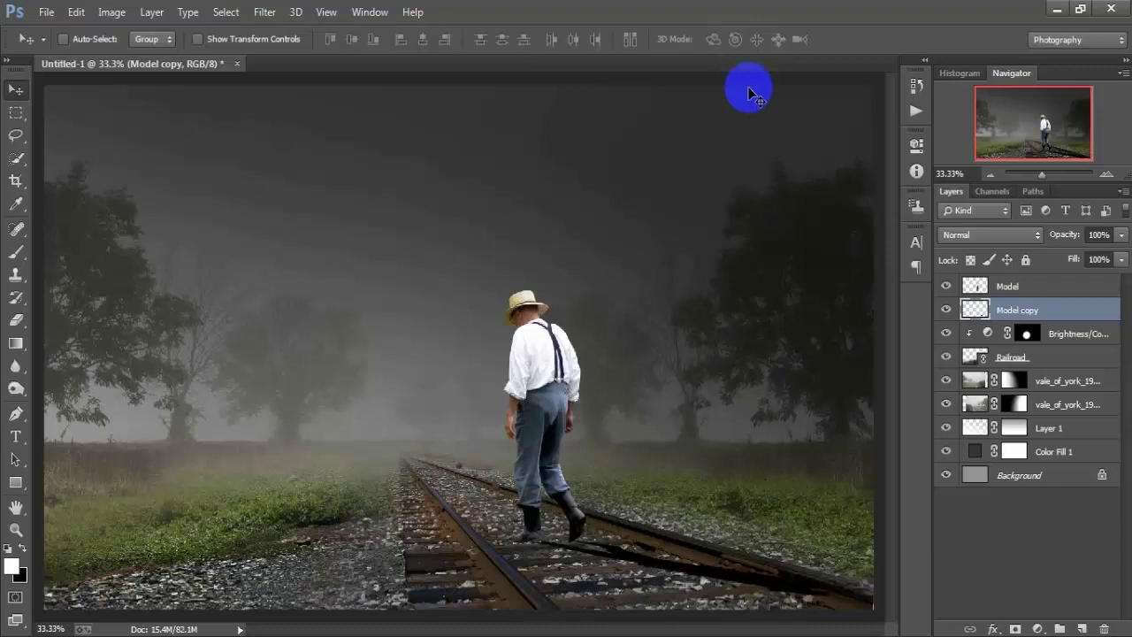
pyautogui.hotkey('ctrl', '-')
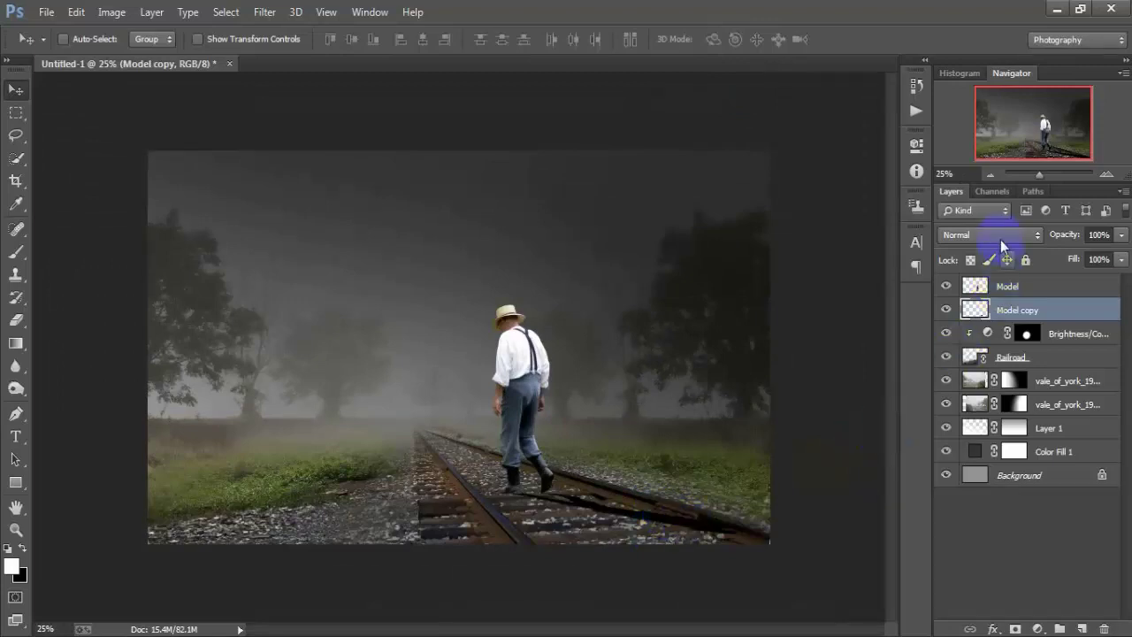
# - Set Model copy to Soft Light blending and add a layer mask
pyautogui.click(1001, 237)
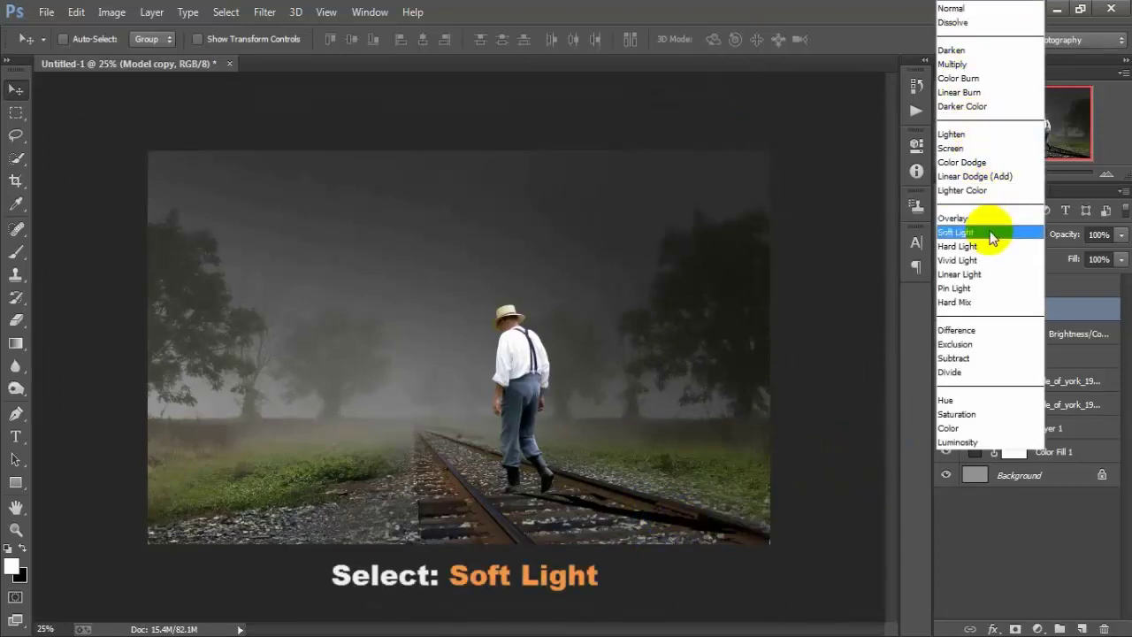
pyautogui.click(991, 234)
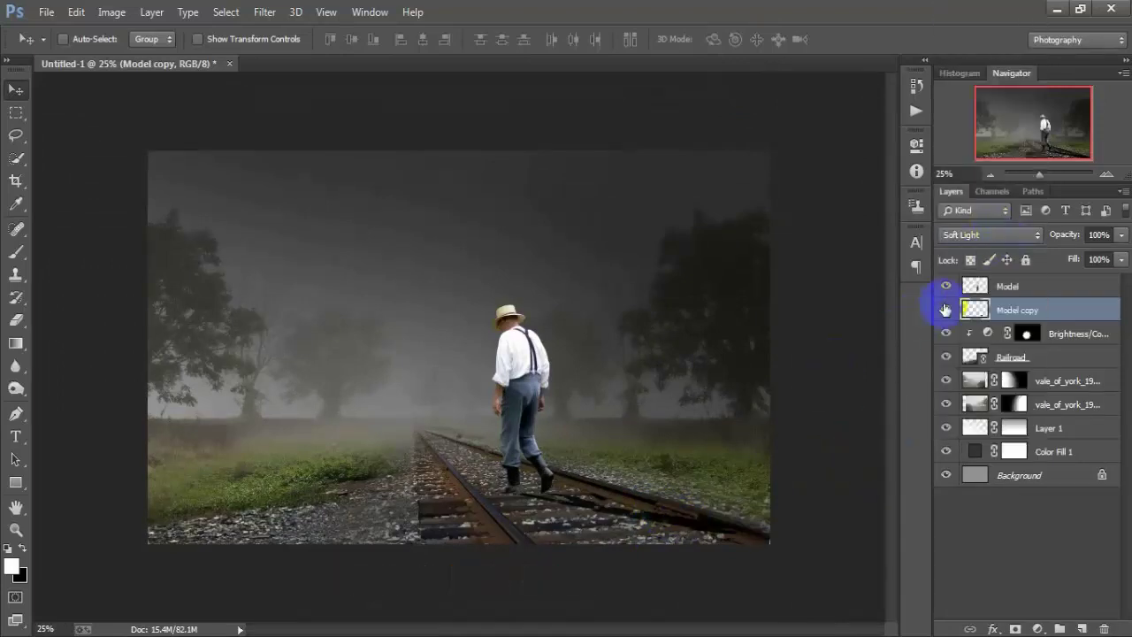
pyautogui.click(945, 310)
pyautogui.click(1016, 628)
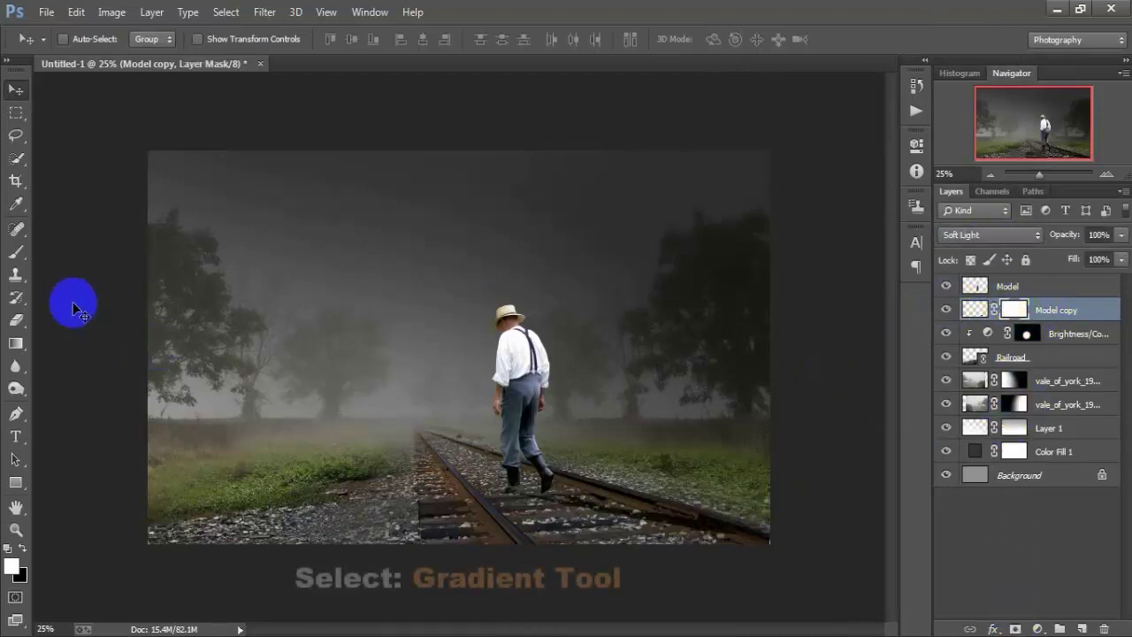
# - Fade the Model copy mask with a black gradient across the rails near the man's feet
pyautogui.click(18, 344)
pyautogui.moveTo(20, 345); pyautogui.dragTo(113, 348)
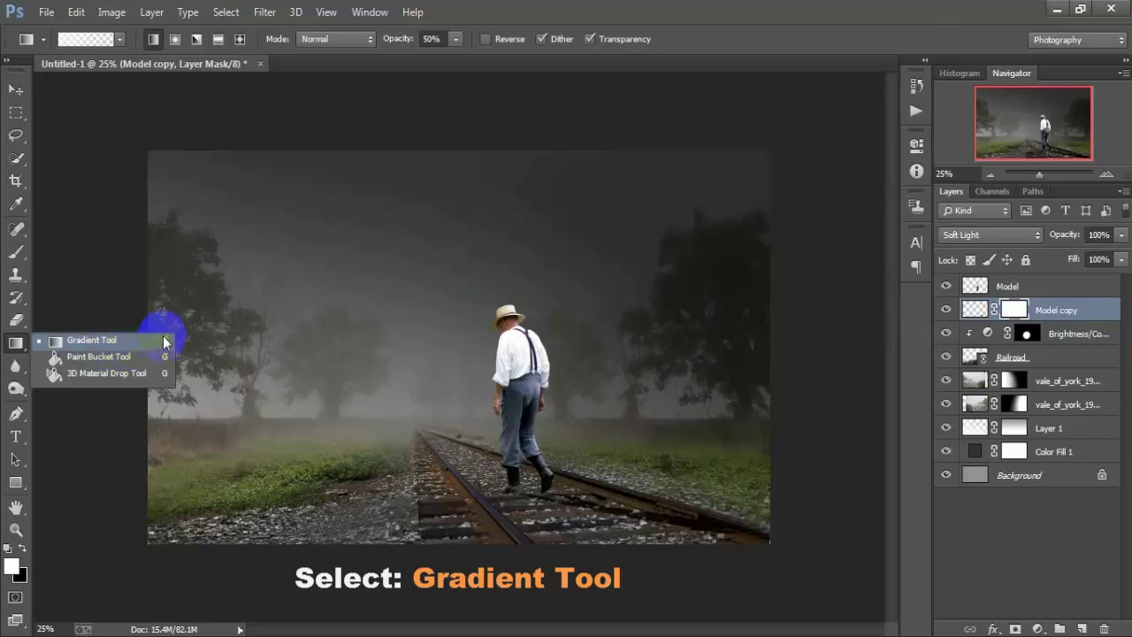
pyautogui.click(22, 551)
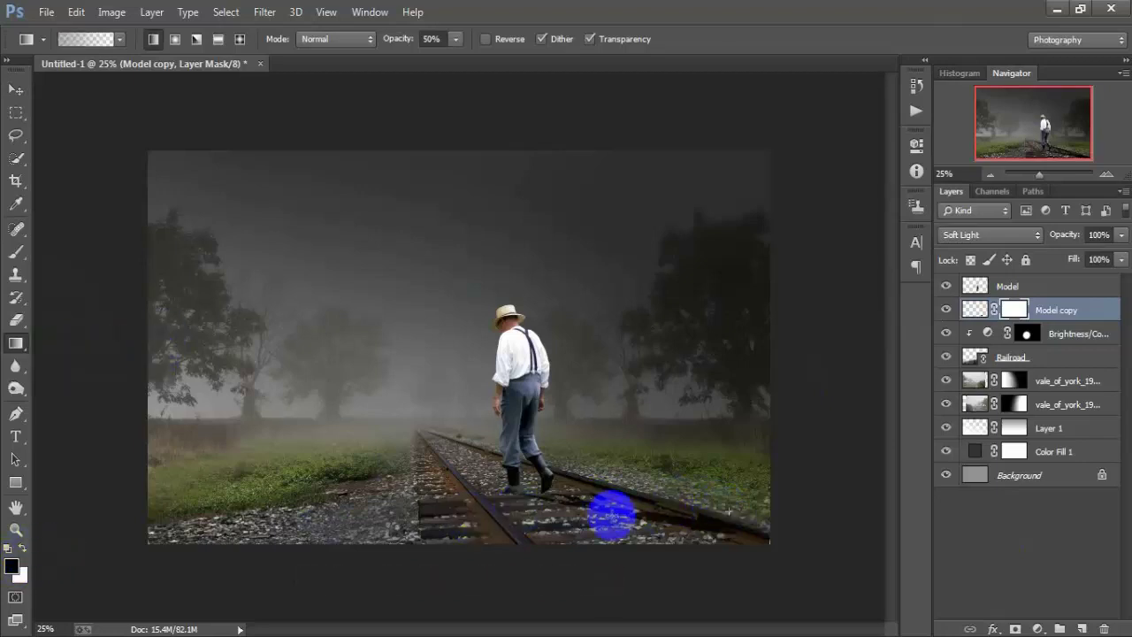
pyautogui.moveTo(729, 511); pyautogui.dragTo(584, 517)
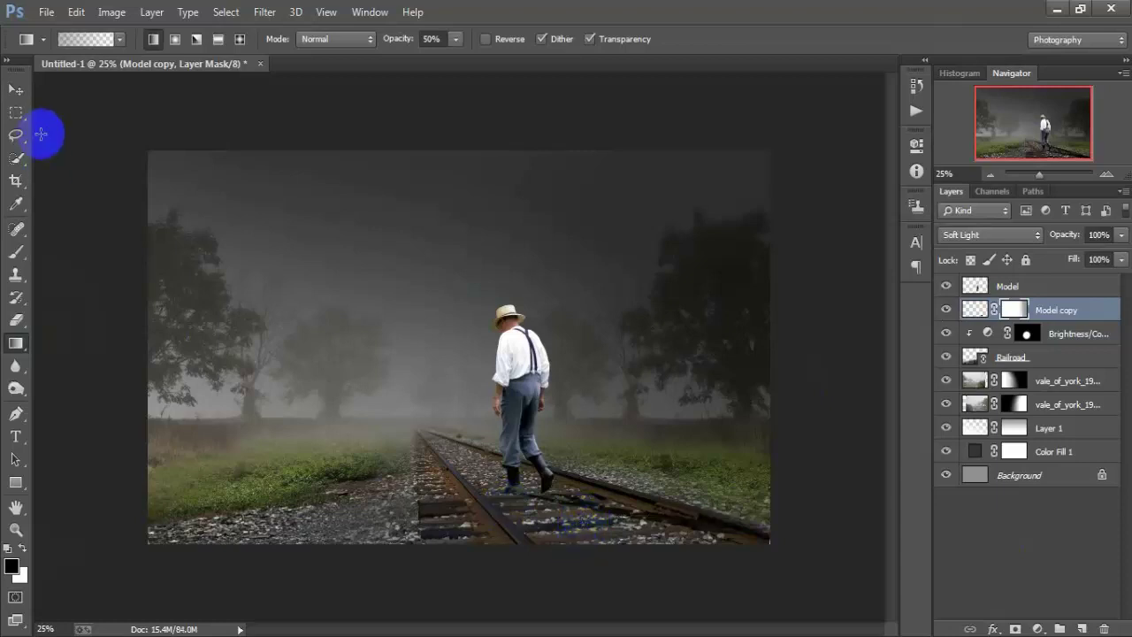
pyautogui.click(16, 89)
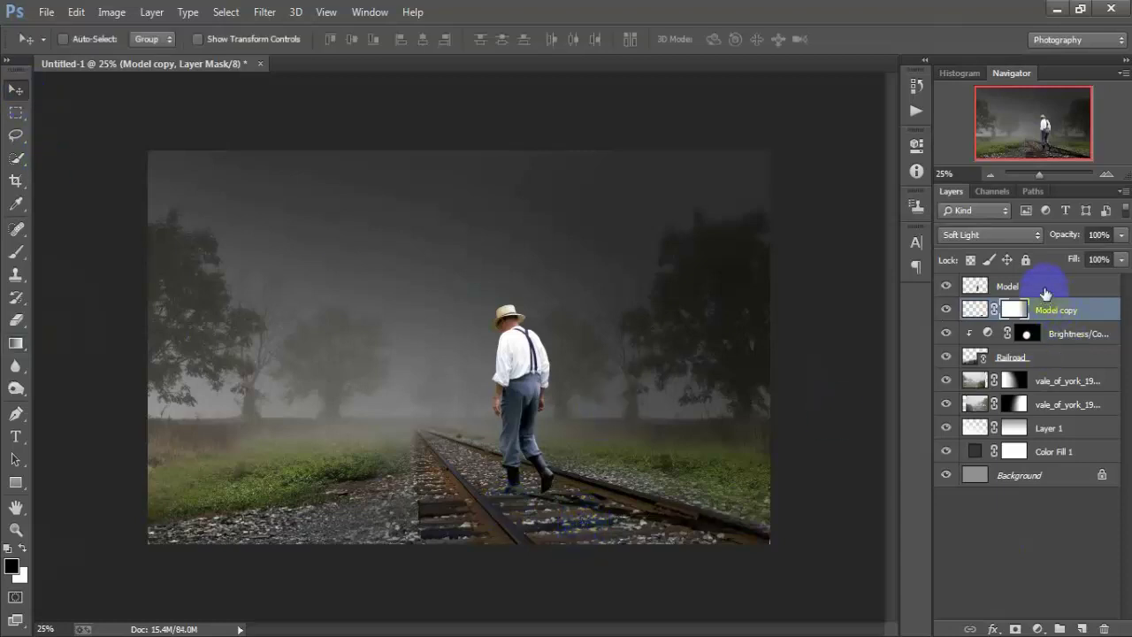
pyautogui.click(980, 292)
pyautogui.click(947, 287)
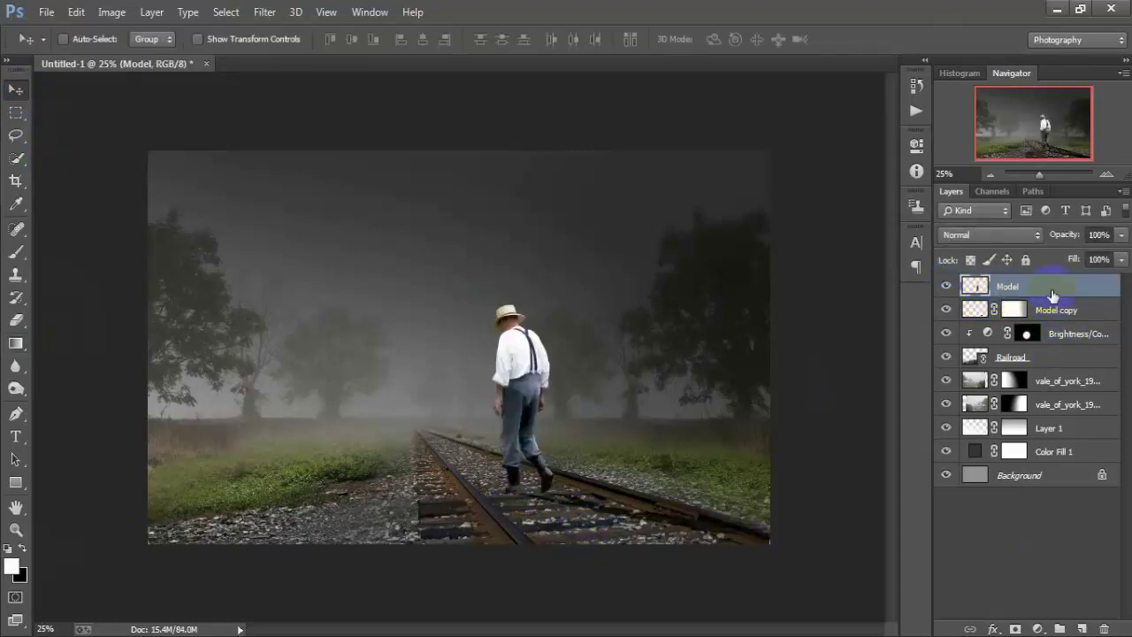
# - Lower the Model layer's saturation to -44 with Hue/Saturation
pyautogui.hotkey('ctrl', 'u')
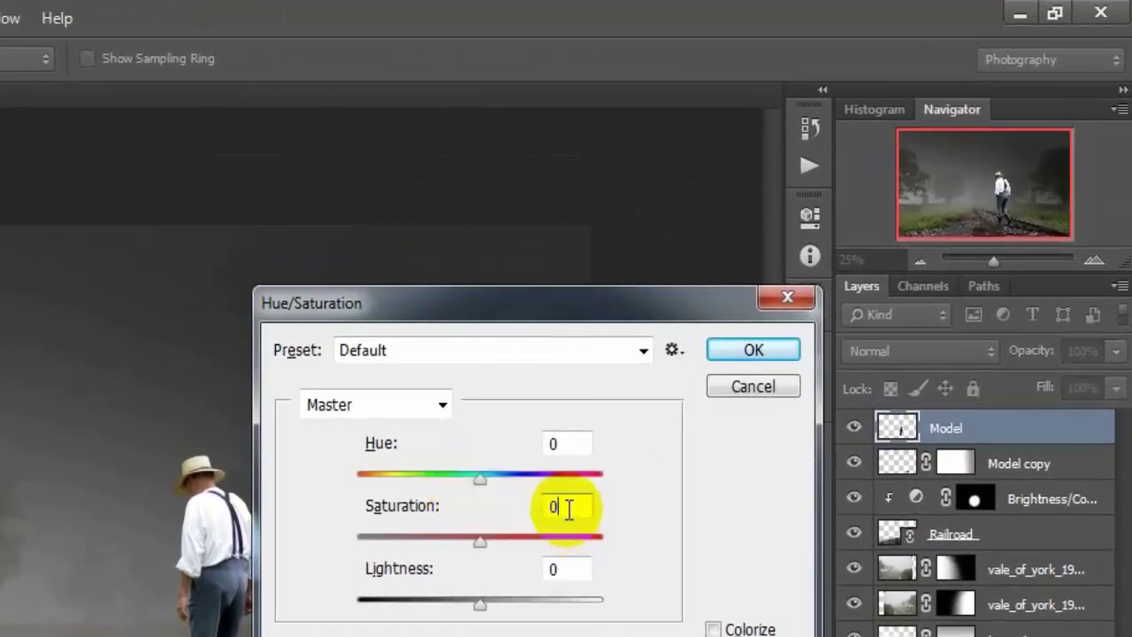
pyautogui.doubleClick(567, 510)
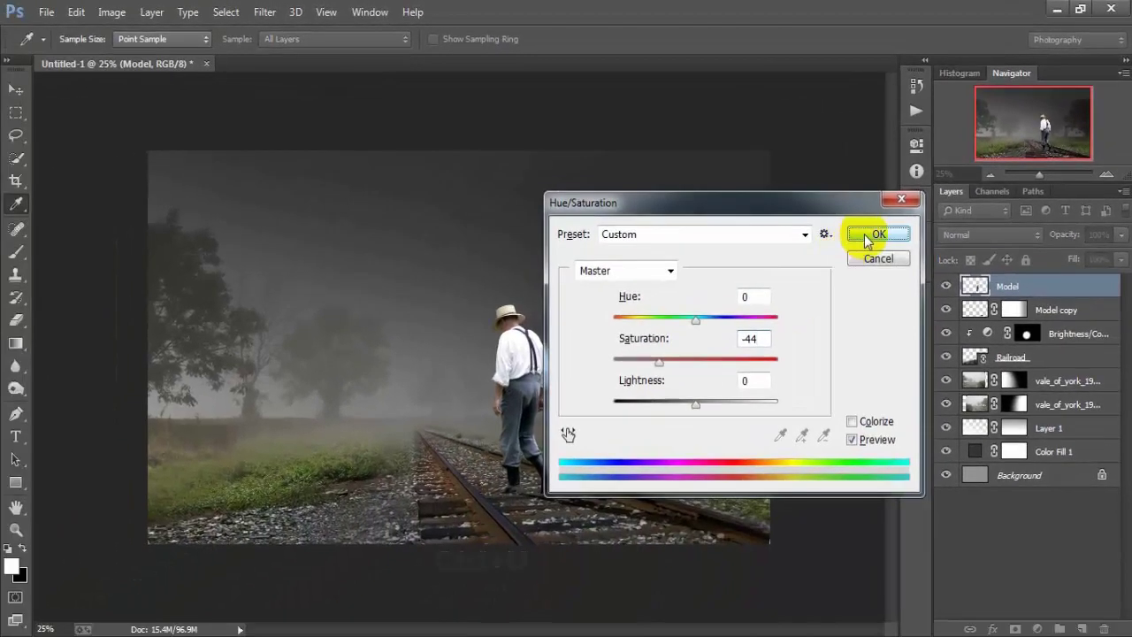
pyautogui.click(903, 240)
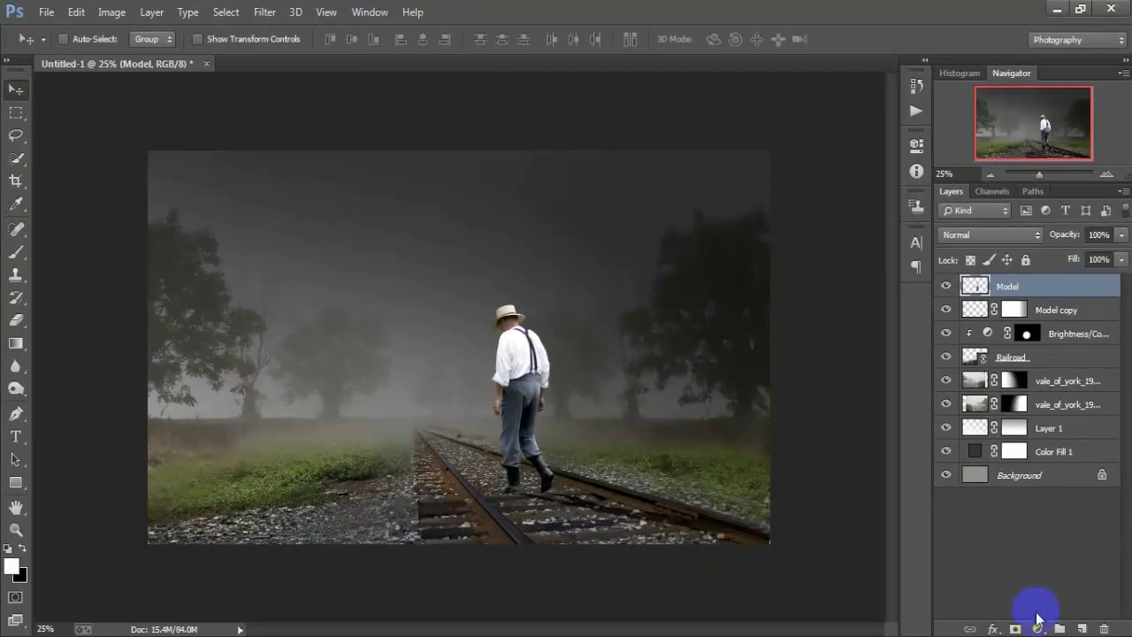
# - Add a Brightness/Contrast layer clipped to Model at brightness -56 and target its mask
pyautogui.click(1038, 627)
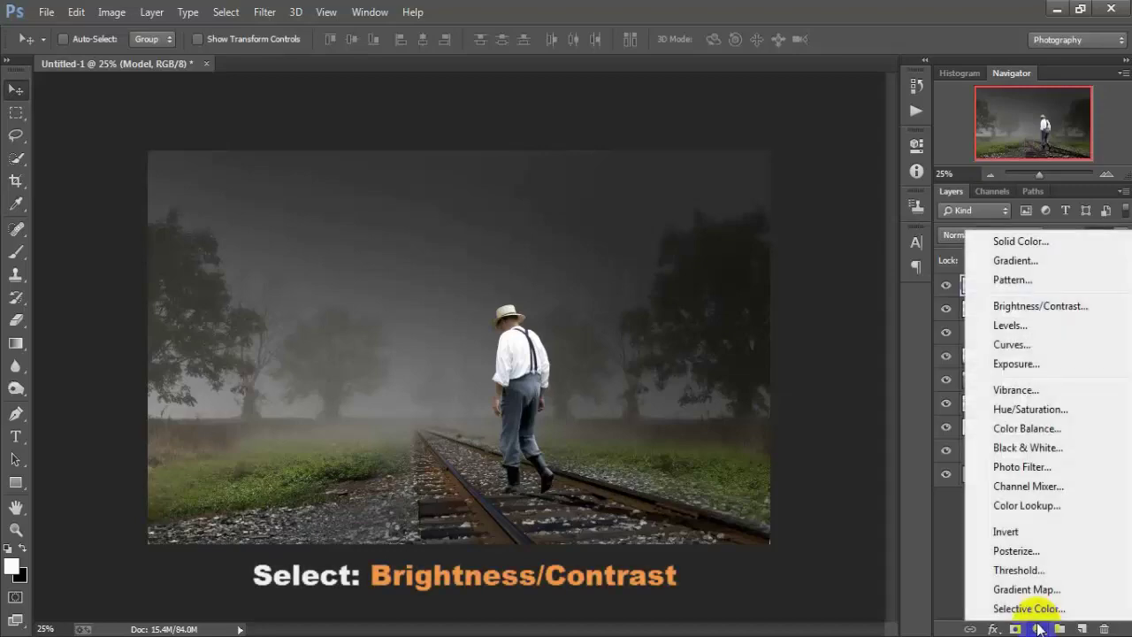
pyautogui.click(1079, 309)
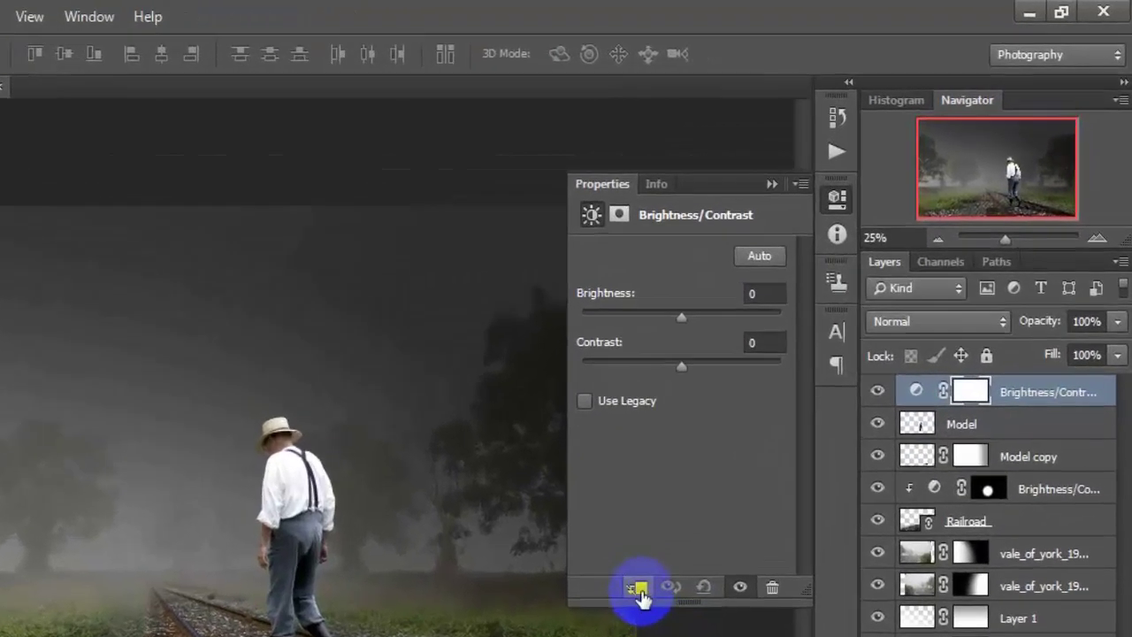
pyautogui.click(641, 588)
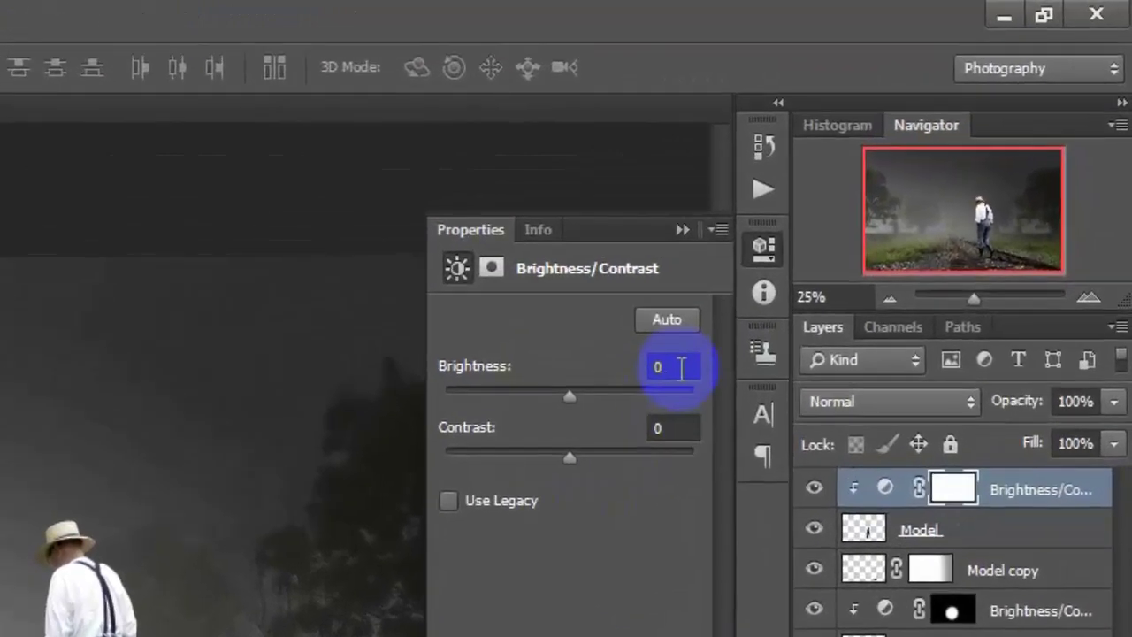
pyautogui.click(763, 293)
pyautogui.write('-5')
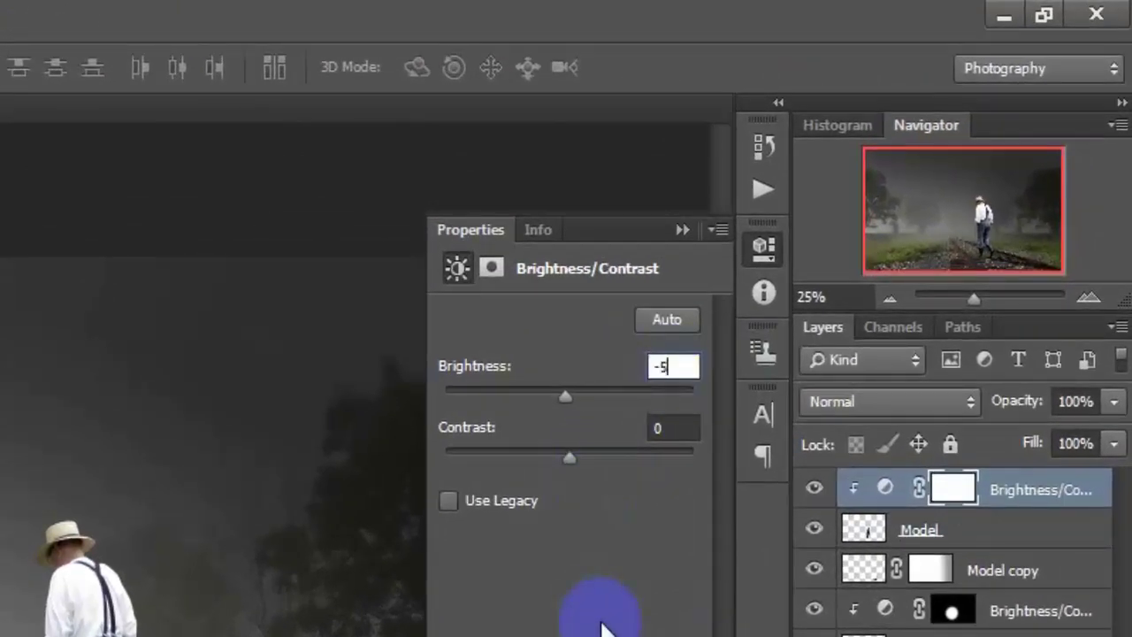
pyautogui.write('6')
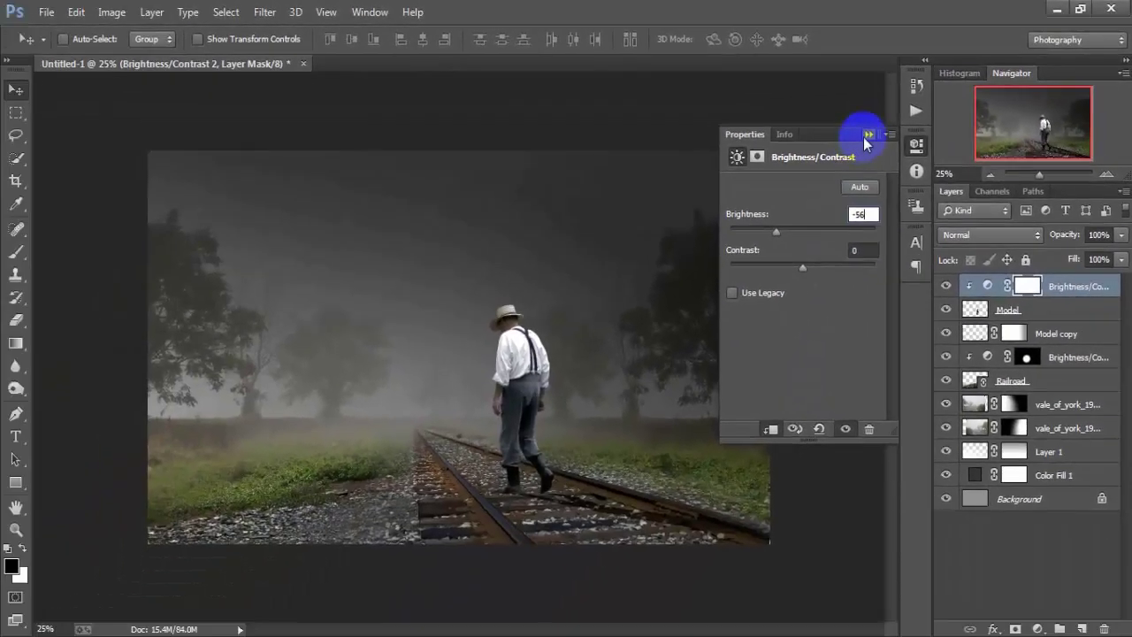
pyautogui.click(867, 135)
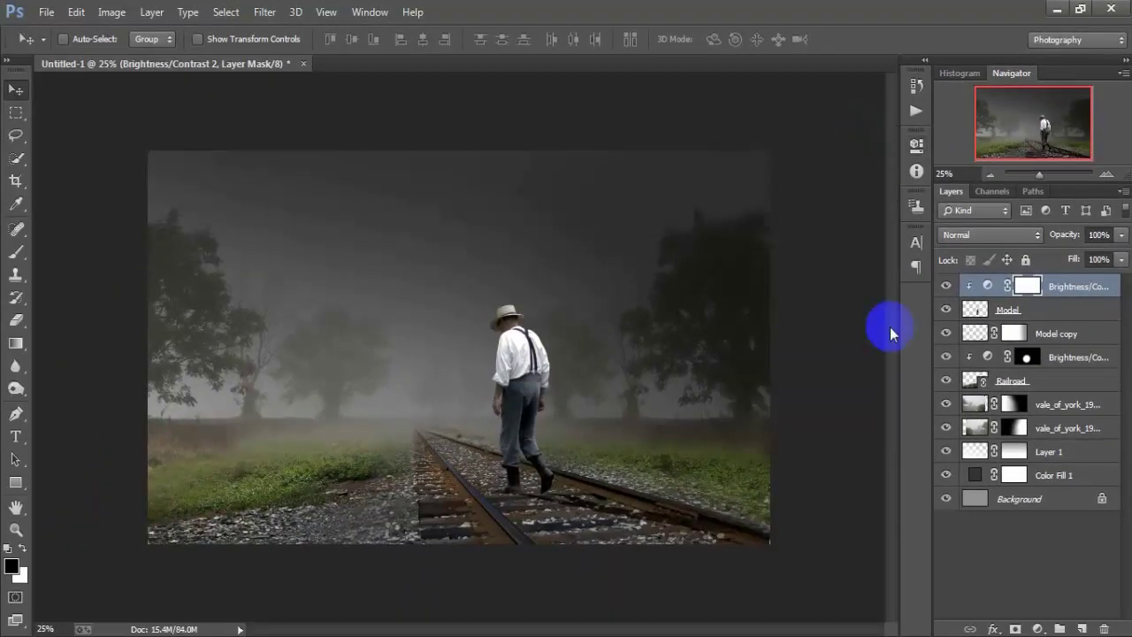
pyautogui.click(1026, 292)
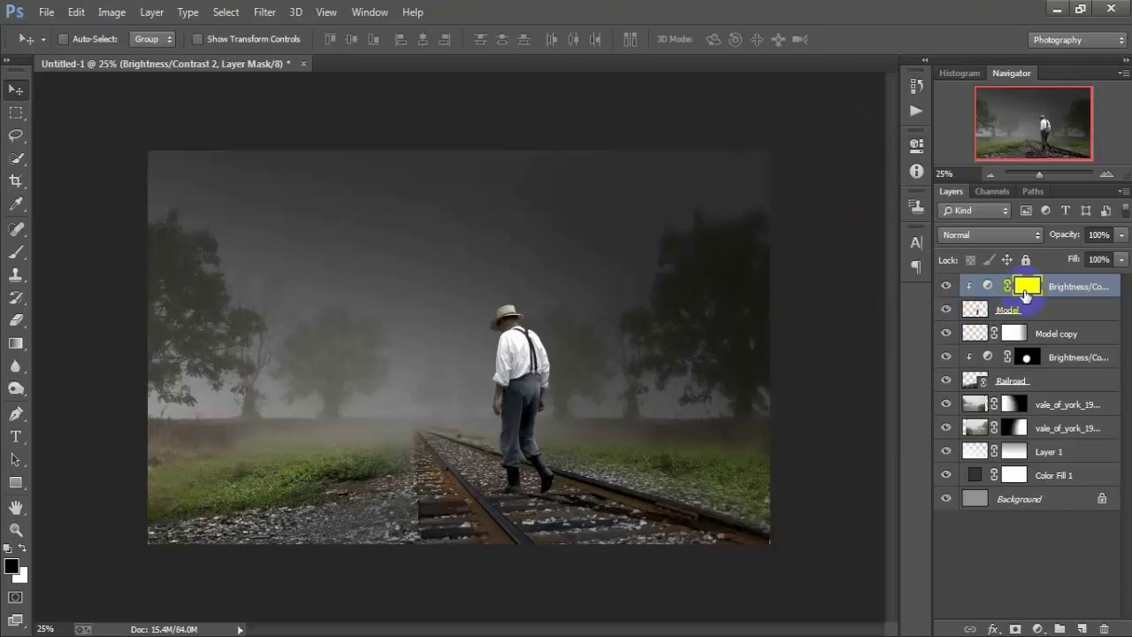
# - Select a 156 px soft round brush
pyautogui.click(15, 252)
pyautogui.rightClick(15, 251)
pyautogui.click(152, 250)
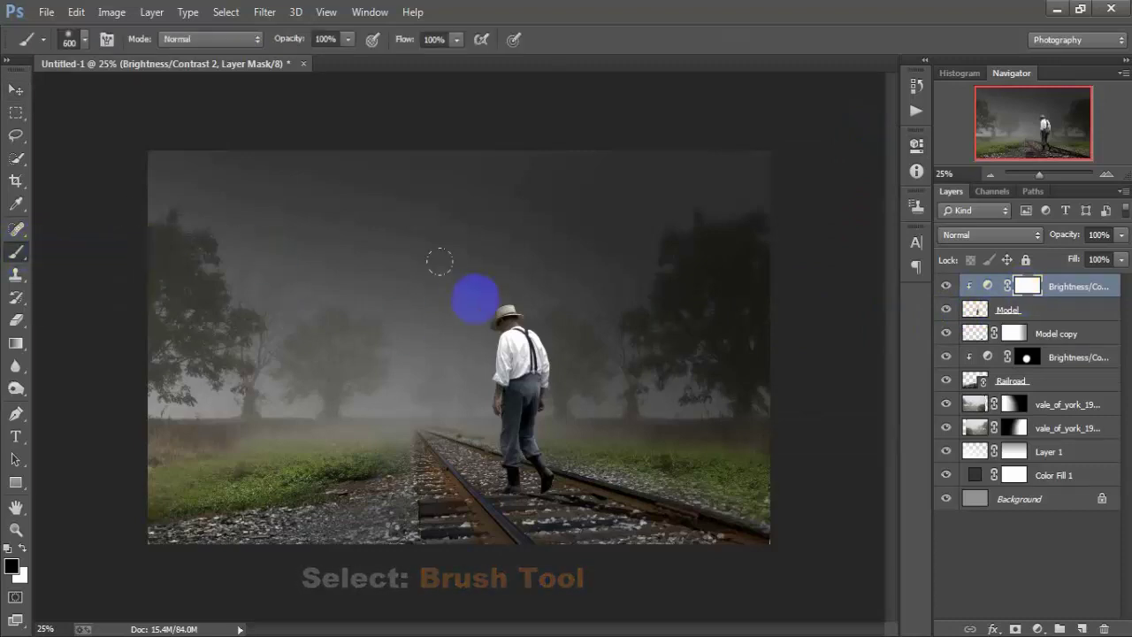
pyautogui.rightClick(470, 296)
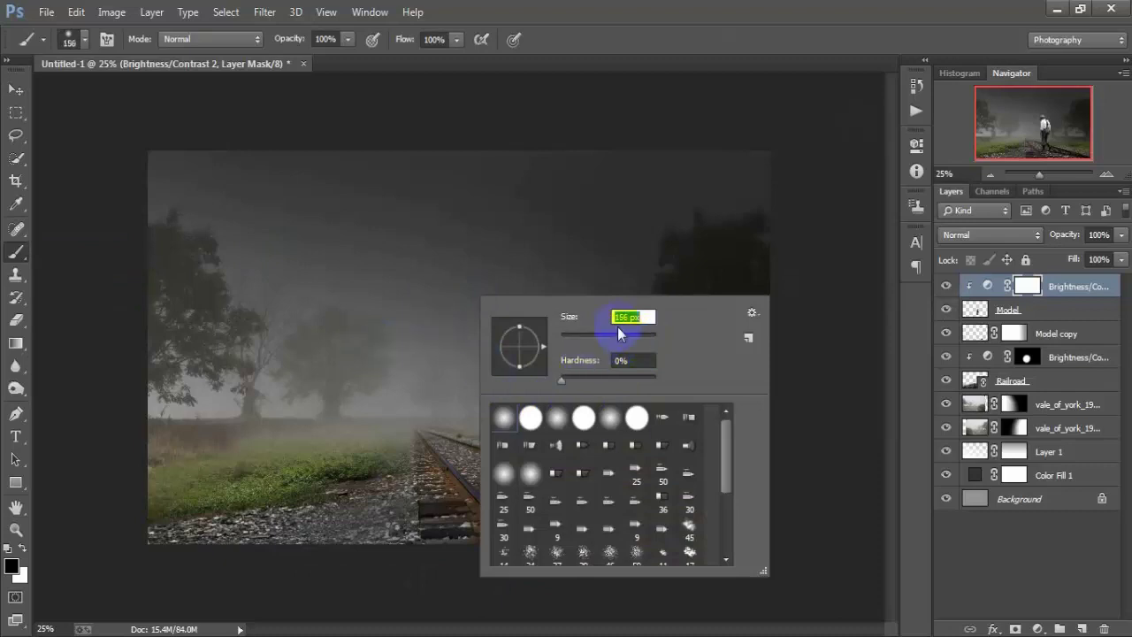
pyautogui.press('Return')
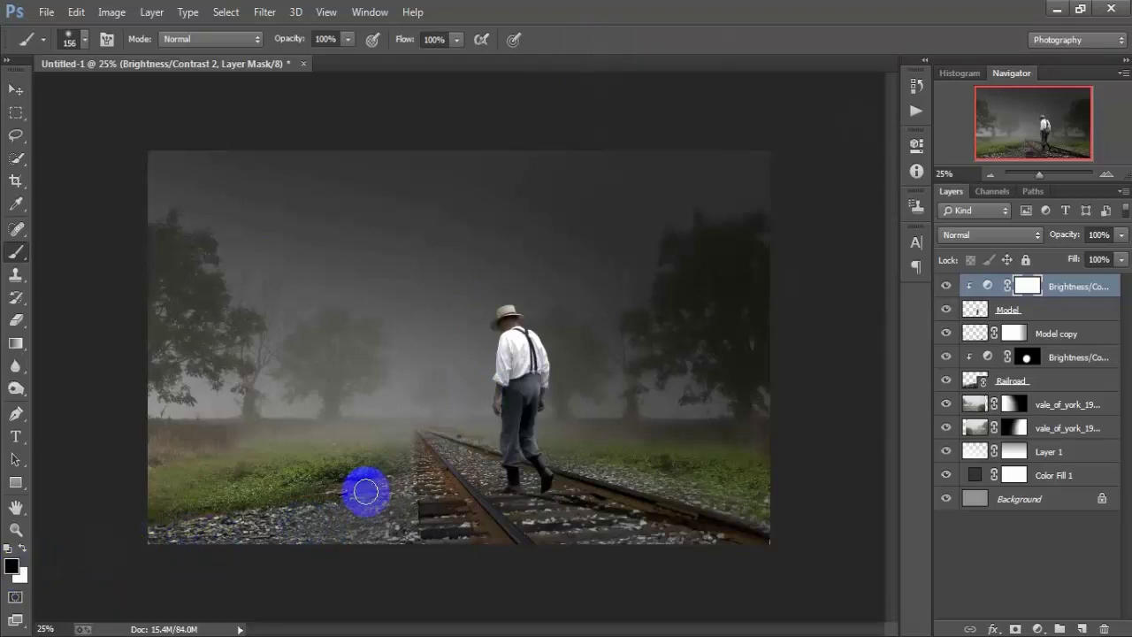
# - Paint black on the adjustment mask over the man's shoulder and arm, then compare
pyautogui.hotkey('ctrl', '+')
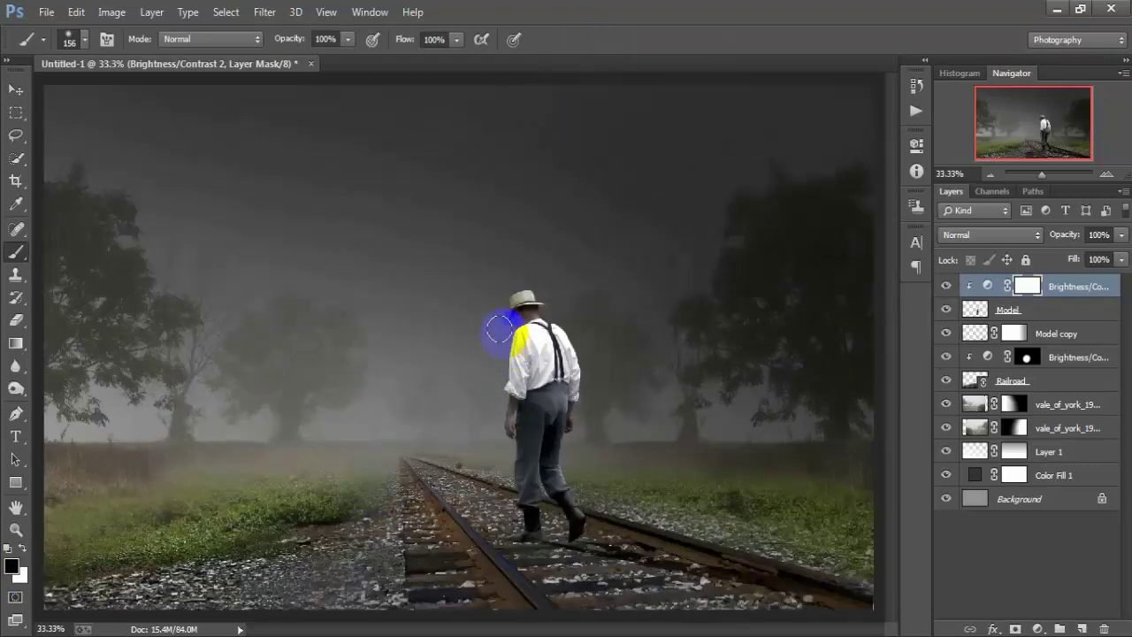
pyautogui.moveTo(493, 363)
pyautogui.mouseDown()
pyautogui.moveTo(501, 313)
pyautogui.moveTo(500, 473)
pyautogui.moveTo(510, 433)
pyautogui.moveTo(494, 405)
pyautogui.moveTo(495, 309)
pyautogui.moveTo(498, 345)
pyautogui.mouseUp()
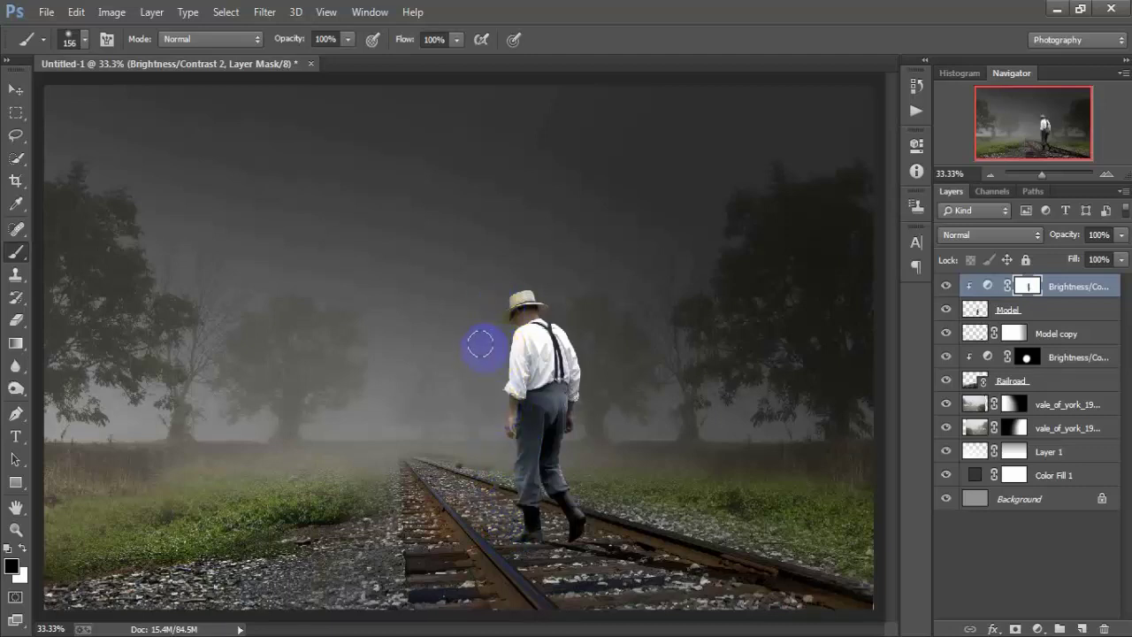
pyautogui.hotkey('ctrl', '-')
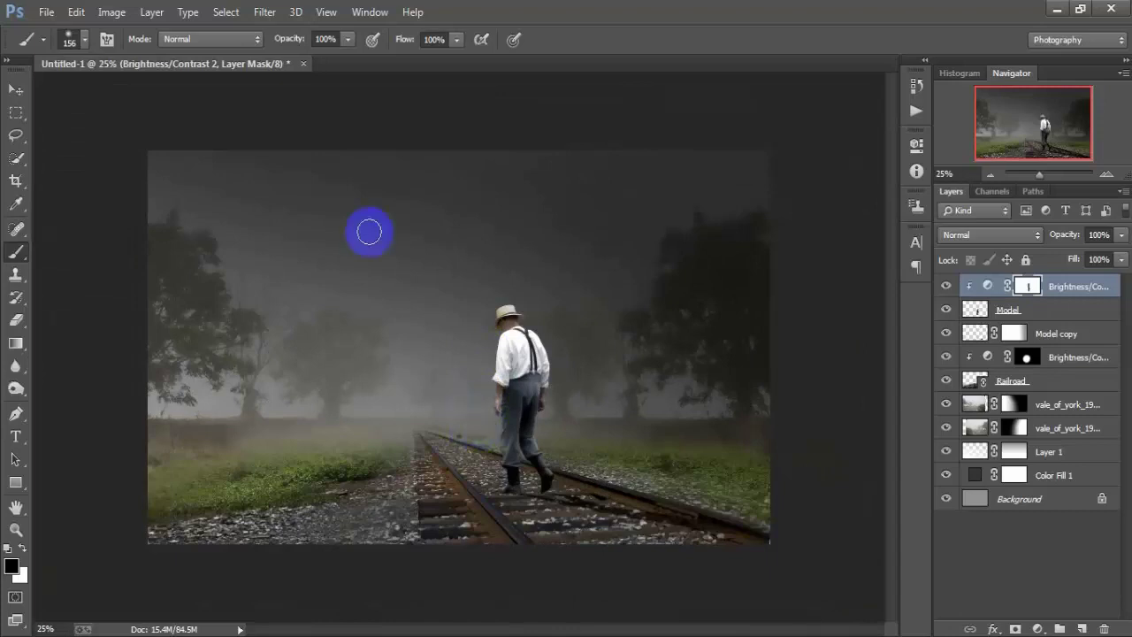
pyautogui.click(16, 88)
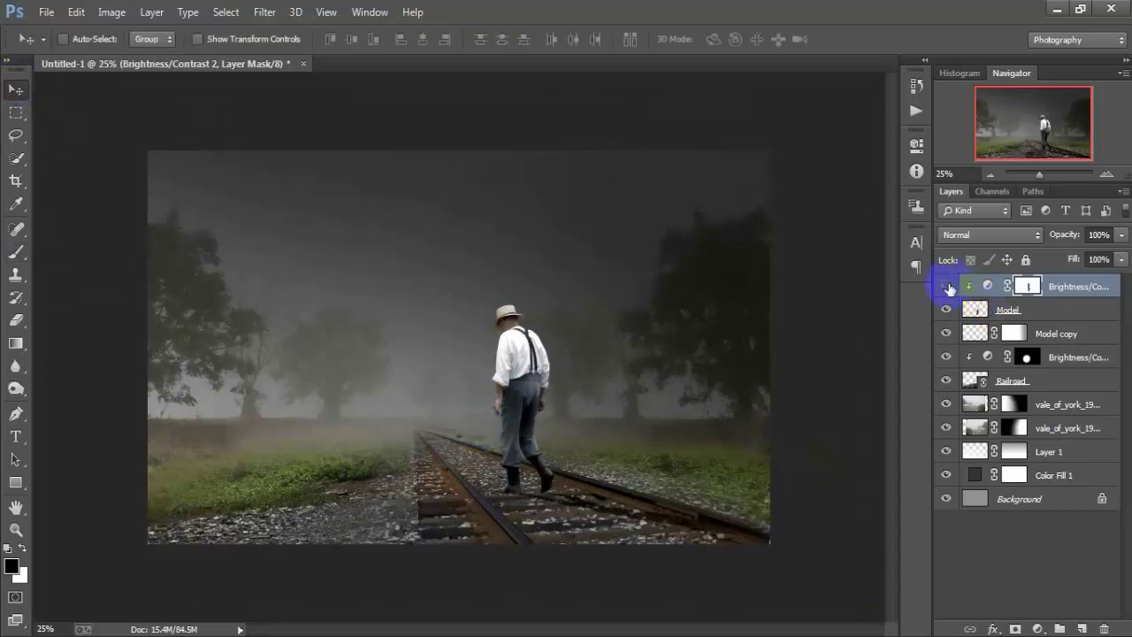
pyautogui.click(946, 285)
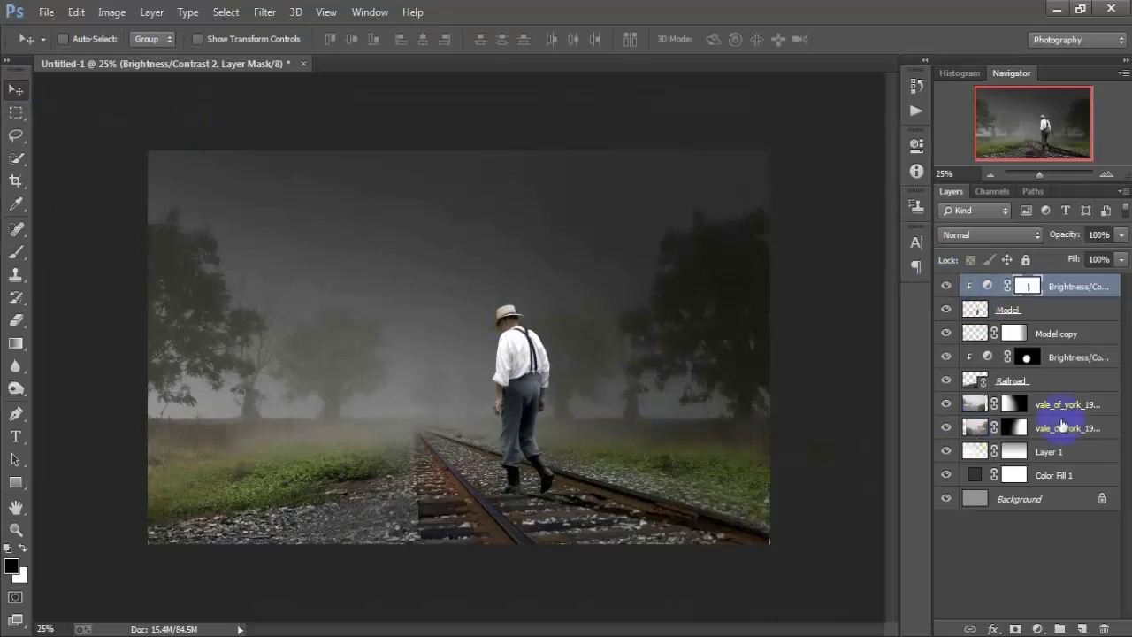
# - Select Brightness/Contrast 1 and toggle its visibility off and on to compare
pyautogui.click(1094, 359)
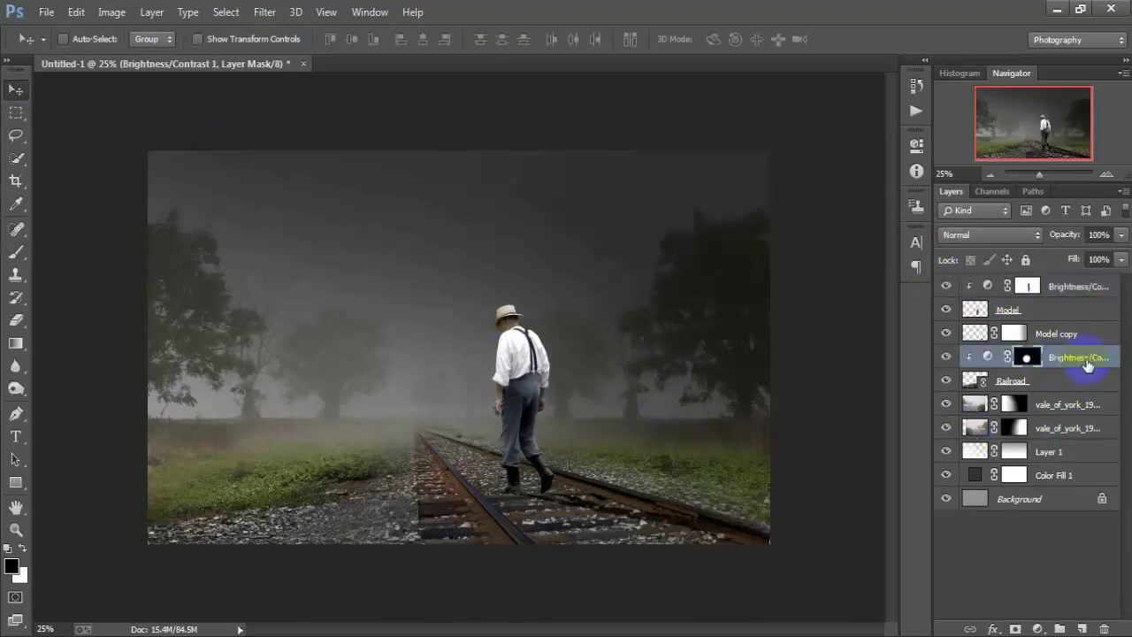
pyautogui.click(947, 357)
pyautogui.click(947, 356)
# - Add another Brightness/Contrast layer at brightness -41 and target its mask
pyautogui.click(1039, 629)
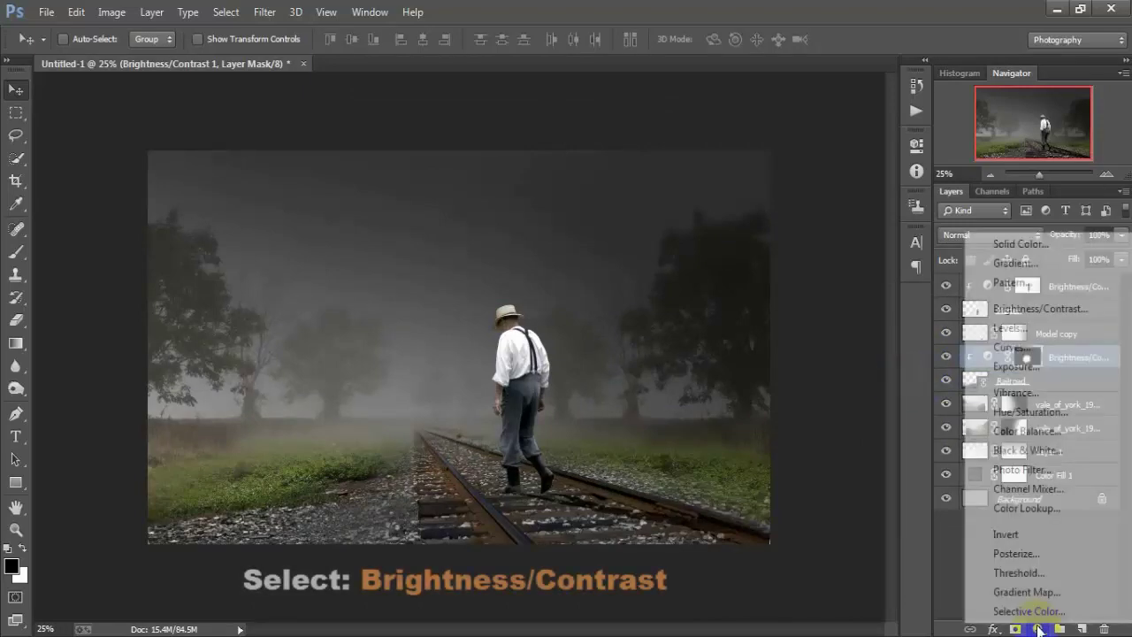
pyautogui.click(1084, 315)
pyautogui.write('-4')
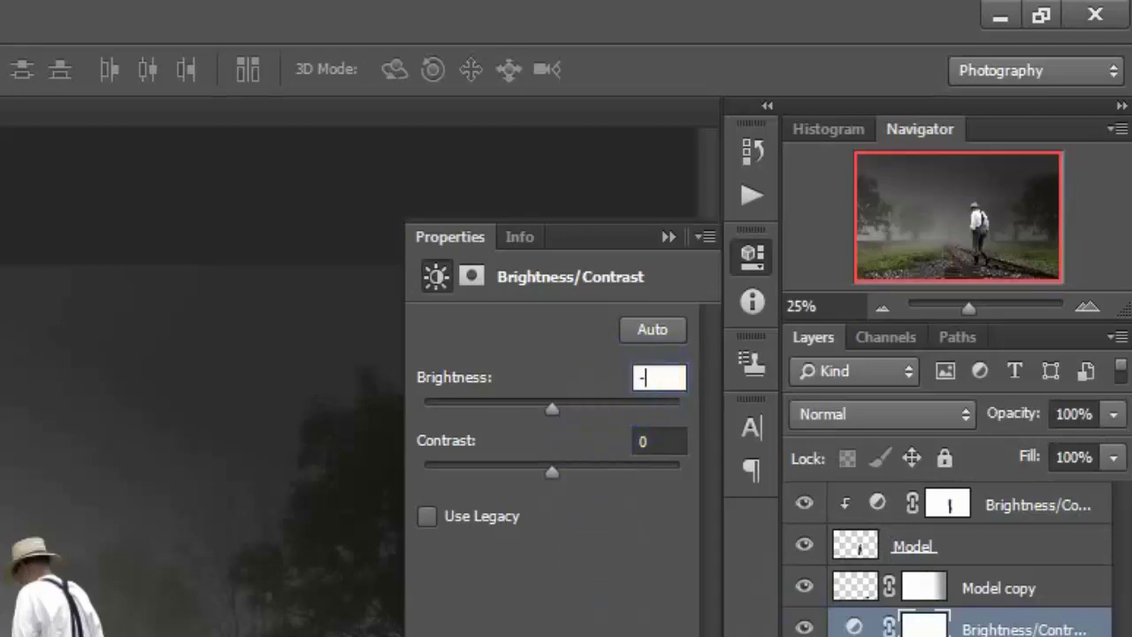
pyautogui.write('1')
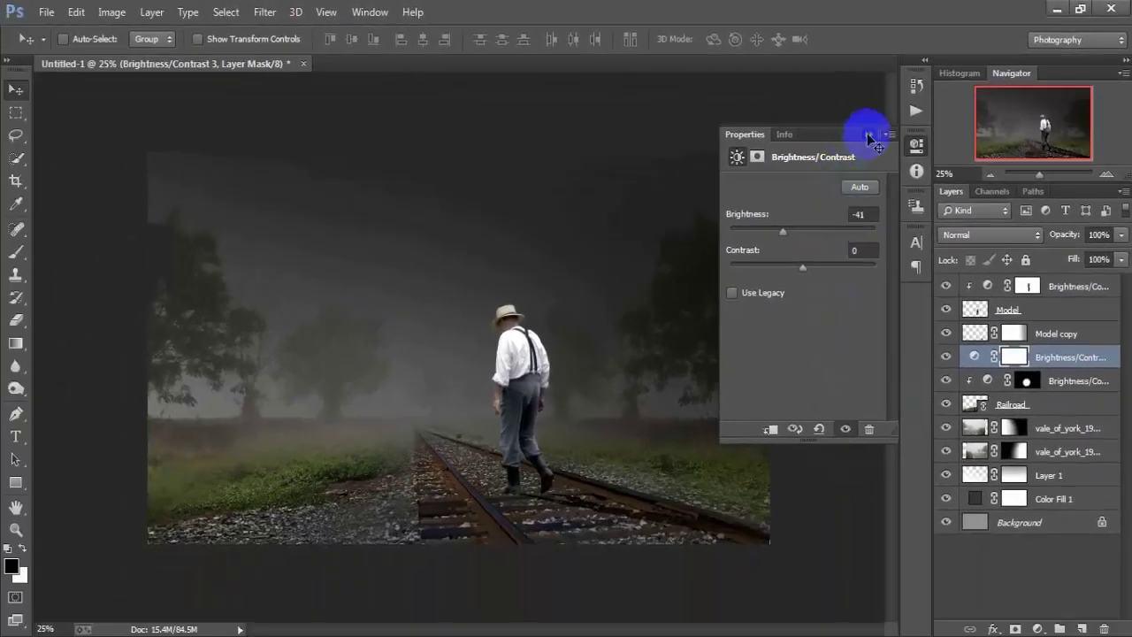
pyautogui.click(869, 137)
pyautogui.click(1017, 358)
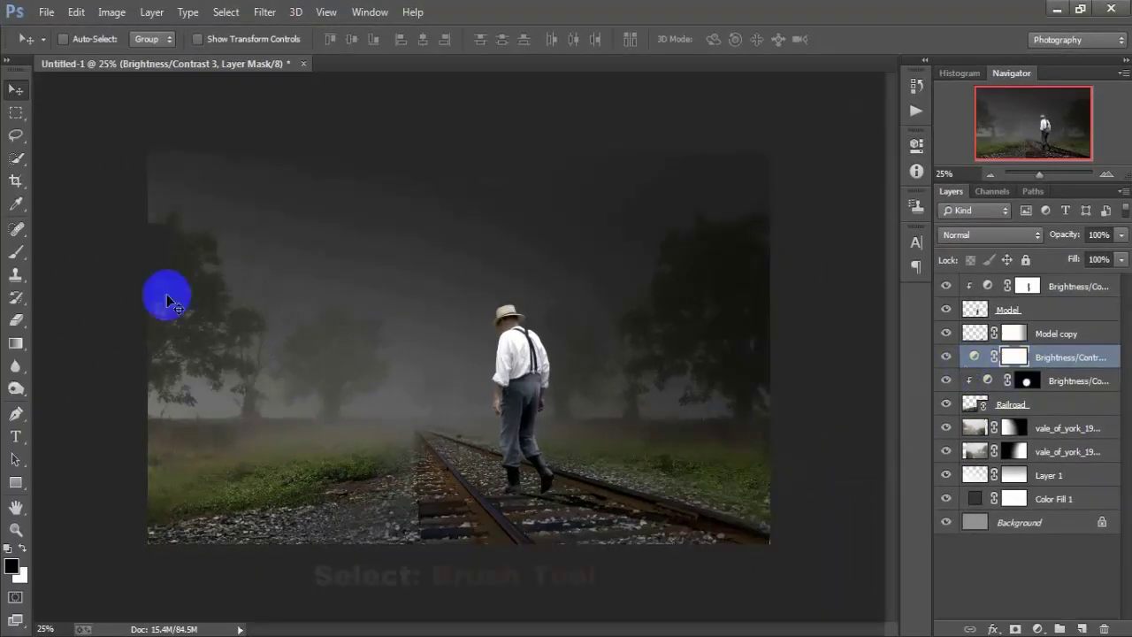
# - Set up the Brush with 600 px size and 35% opacity
pyautogui.moveTo(16, 252); pyautogui.dragTo(159, 252)
pyautogui.rightClick(393, 269)
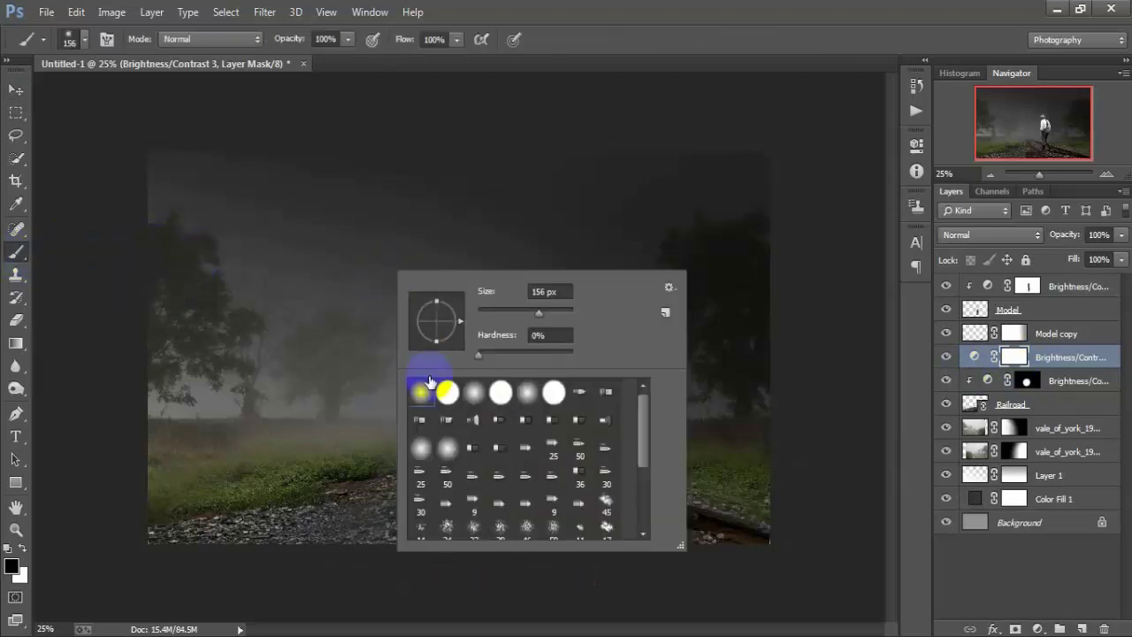
pyautogui.doubleClick(542, 292)
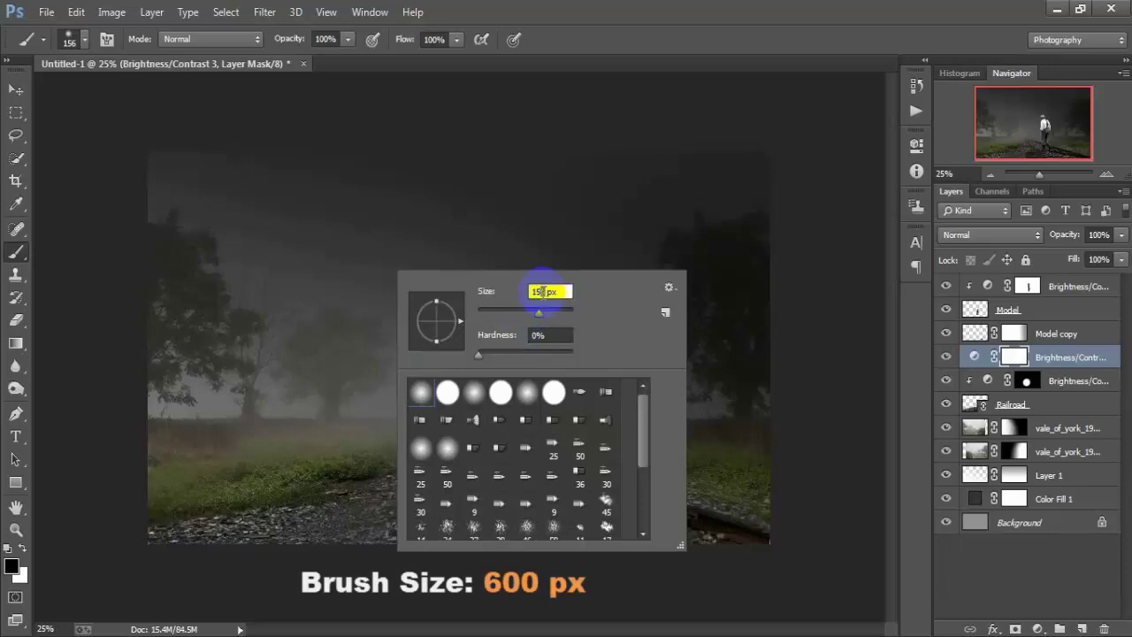
pyautogui.write('600')
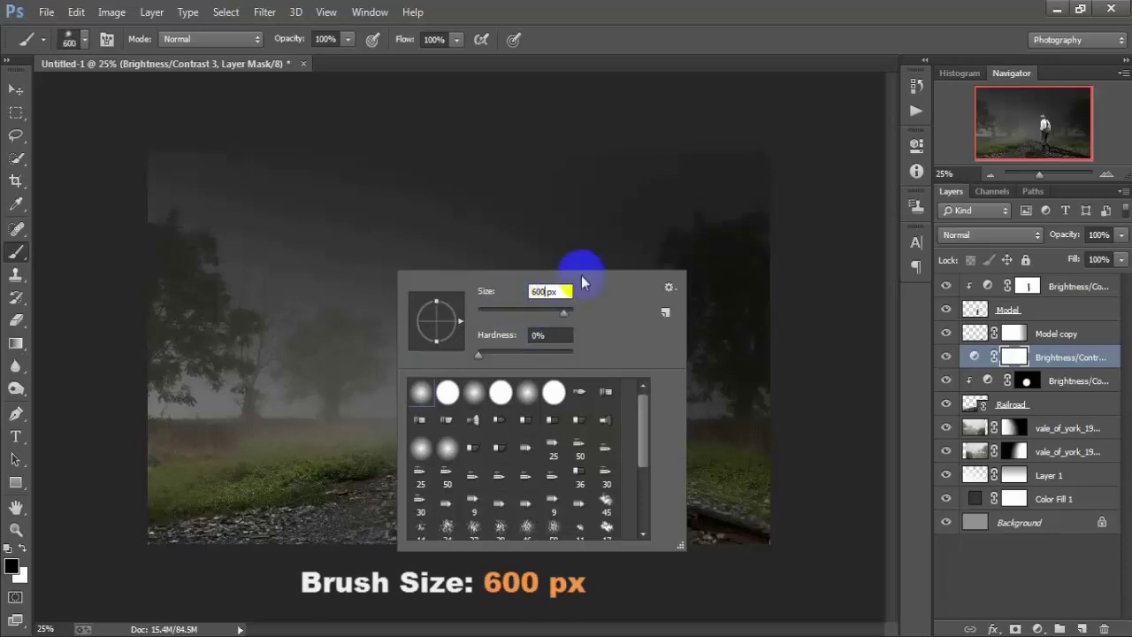
pyautogui.press('Return')
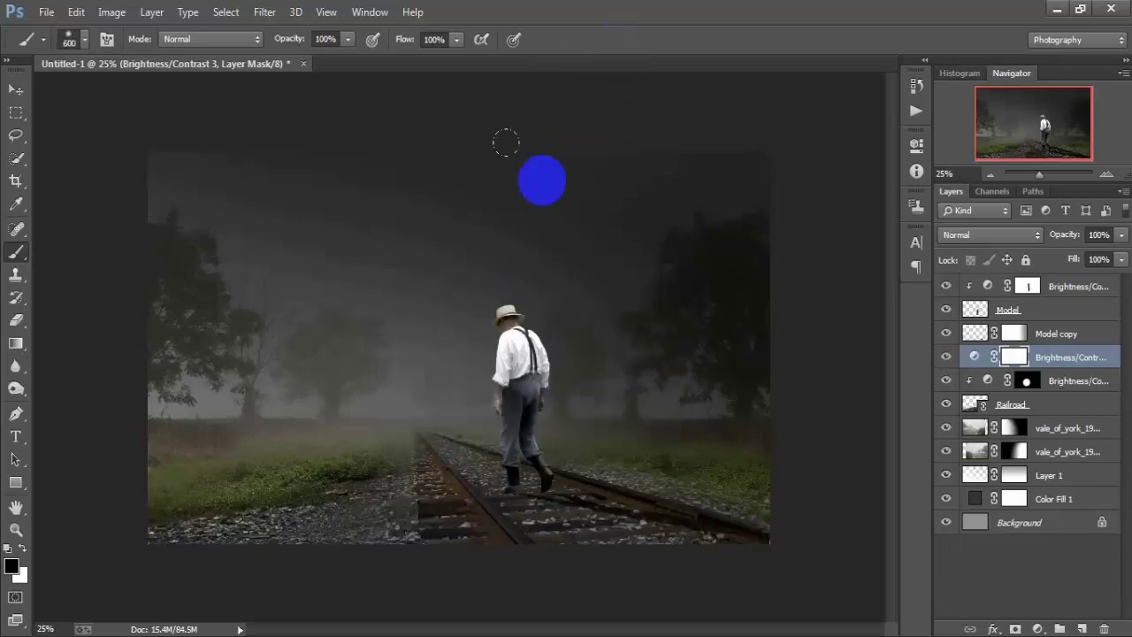
pyautogui.click(348, 39)
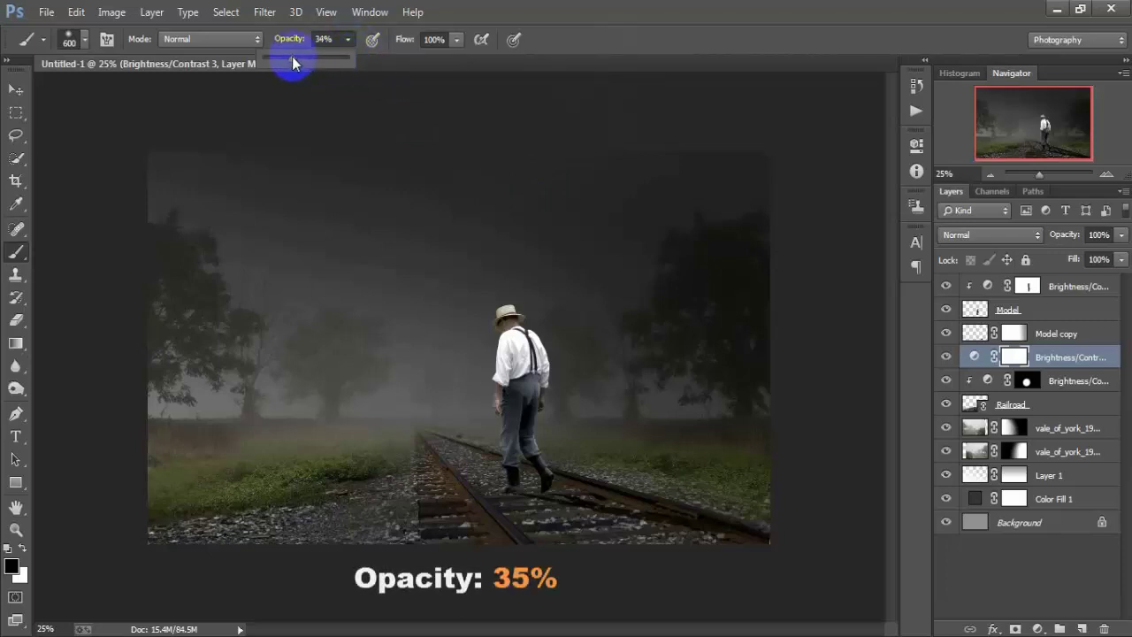
pyautogui.click(324, 39)
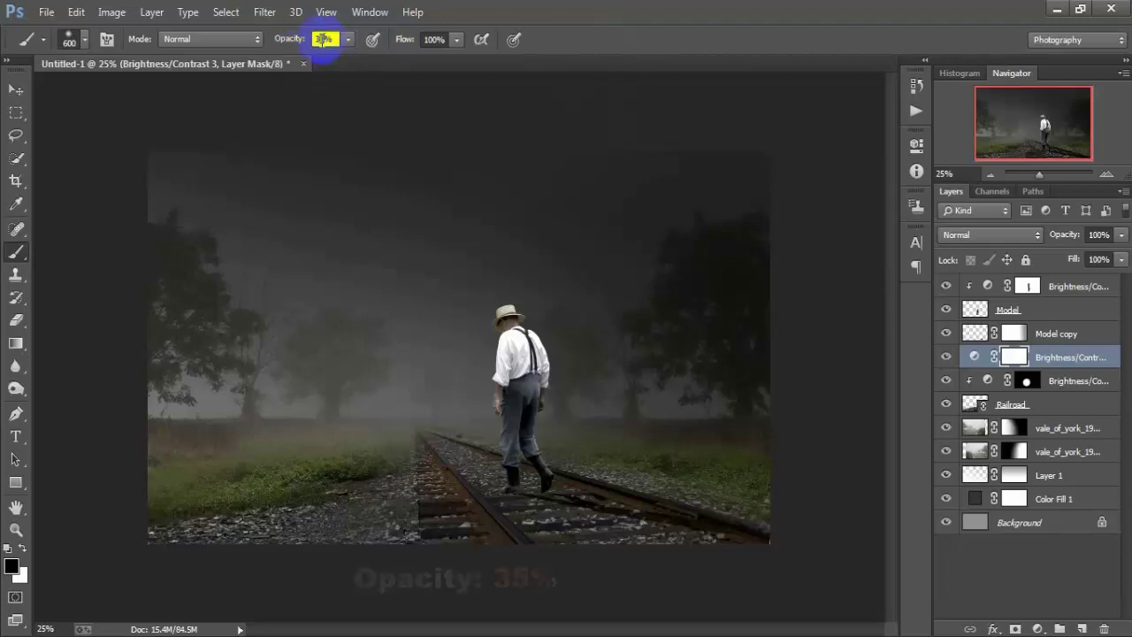
pyautogui.write('30')
pyautogui.press('Return')
pyautogui.write('35')
pyautogui.press('Return')
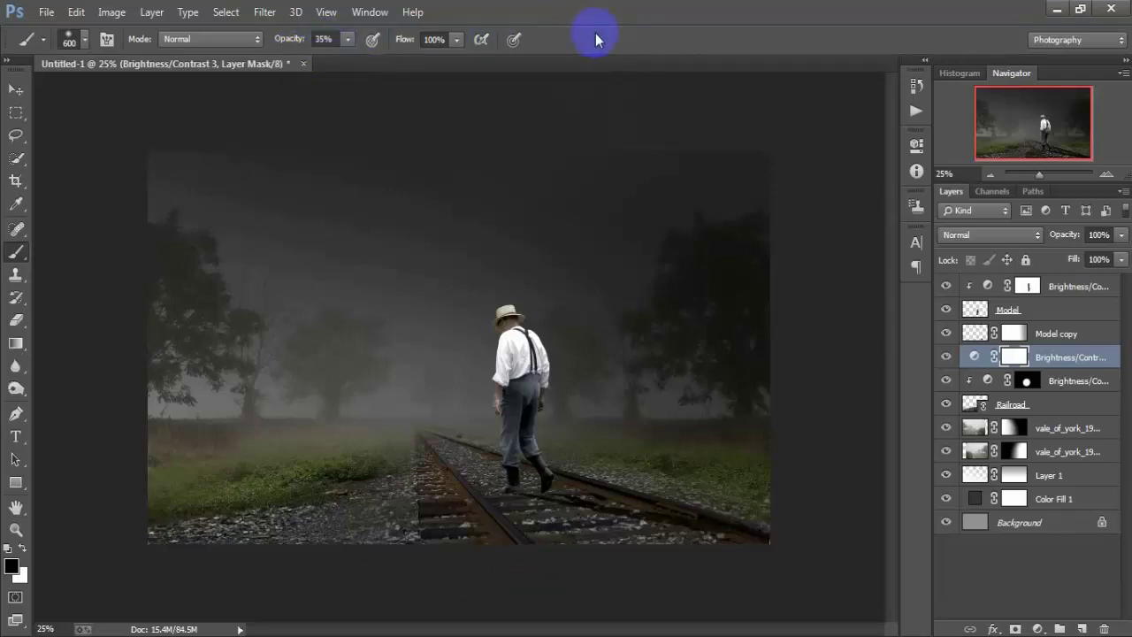
# - Paint the mask across the horizon fog band and into the upper-left trees
pyautogui.click(9, 549)
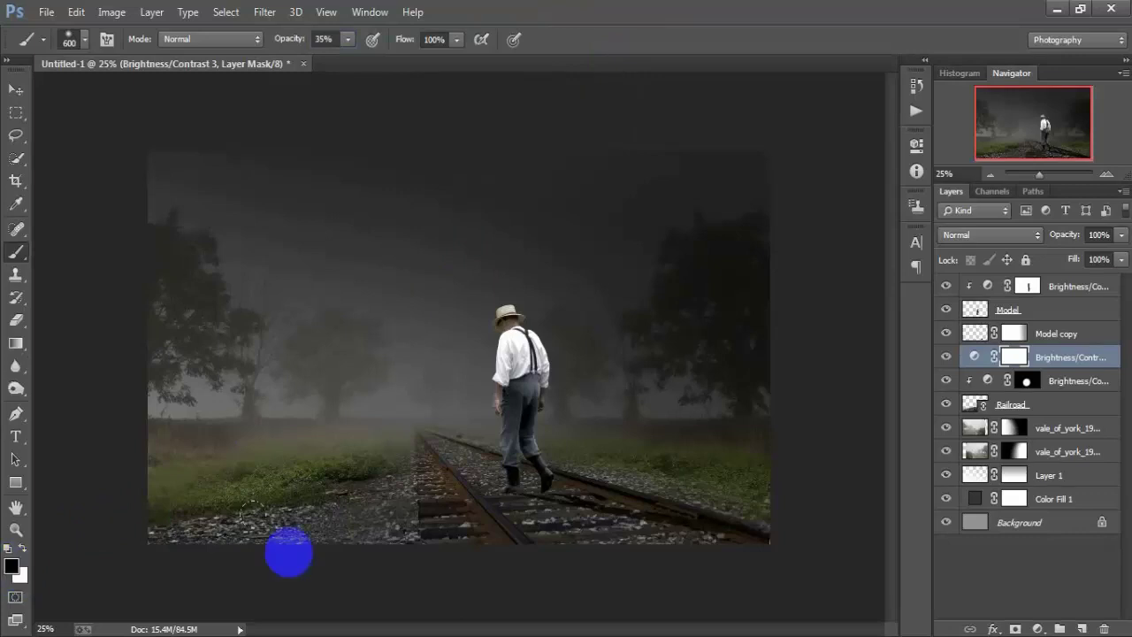
pyautogui.moveTo(139, 384)
pyautogui.mouseDown()
pyautogui.moveTo(734, 379)
pyautogui.moveTo(189, 400)
pyautogui.moveTo(672, 374)
pyautogui.moveTo(109, 379)
pyautogui.moveTo(709, 385)
pyautogui.moveTo(307, 384)
pyautogui.mouseUp()
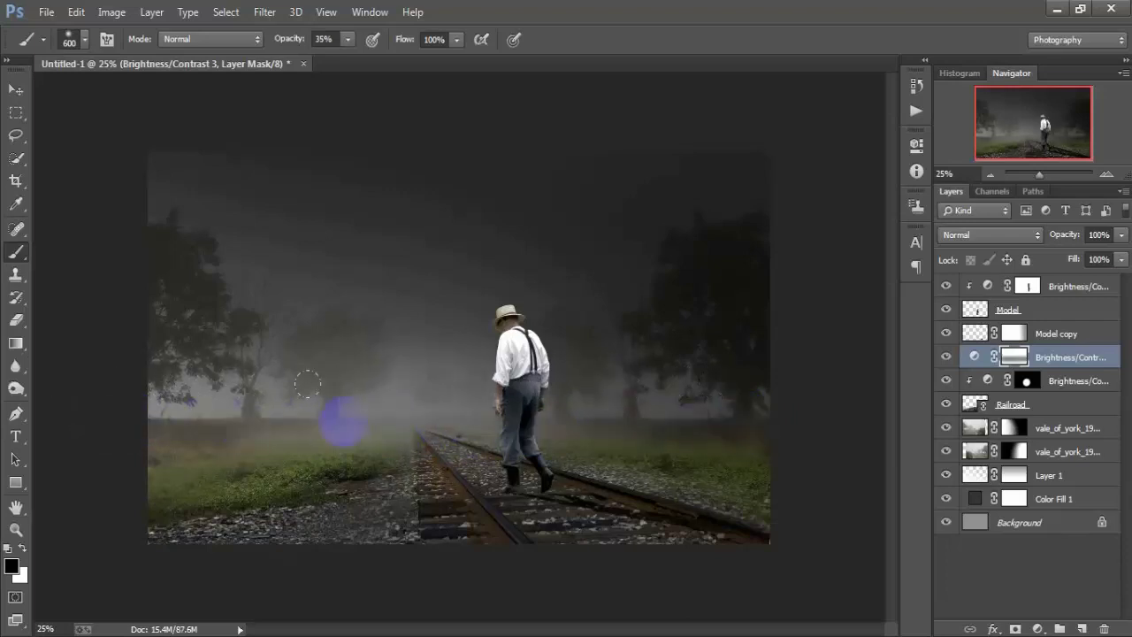
pyautogui.moveTo(98, 383); pyautogui.dragTo(731, 382)
pyautogui.moveTo(731, 383)
pyautogui.mouseDown()
pyautogui.moveTo(70, 384)
pyautogui.moveTo(730, 382)
pyautogui.mouseUp()
pyautogui.moveTo(730, 382)
pyautogui.mouseDown()
pyautogui.moveTo(62, 381)
pyautogui.moveTo(720, 373)
pyautogui.mouseUp()
pyautogui.moveTo(720, 373)
pyautogui.mouseDown()
pyautogui.moveTo(204, 367)
pyautogui.moveTo(100, 182)
pyautogui.moveTo(141, 251)
pyautogui.moveTo(293, 369)
pyautogui.moveTo(103, 159)
pyautogui.moveTo(245, 383)
pyautogui.moveTo(139, 139)
pyautogui.moveTo(262, 339)
pyautogui.moveTo(139, 176)
pyautogui.moveTo(176, 349)
pyautogui.moveTo(98, 134)
pyautogui.moveTo(221, 354)
pyautogui.moveTo(128, 137)
pyautogui.moveTo(228, 358)
pyautogui.moveTo(116, 128)
pyautogui.moveTo(186, 274)
pyautogui.moveTo(222, 385)
pyautogui.moveTo(124, 139)
pyautogui.moveTo(77, 118)
pyautogui.moveTo(212, 230)
pyautogui.moveTo(161, 92)
pyautogui.moveTo(219, 206)
pyautogui.moveTo(209, 346)
pyautogui.moveTo(97, 344)
pyautogui.moveTo(736, 380)
pyautogui.moveTo(20, 38)
pyautogui.mouseUp()
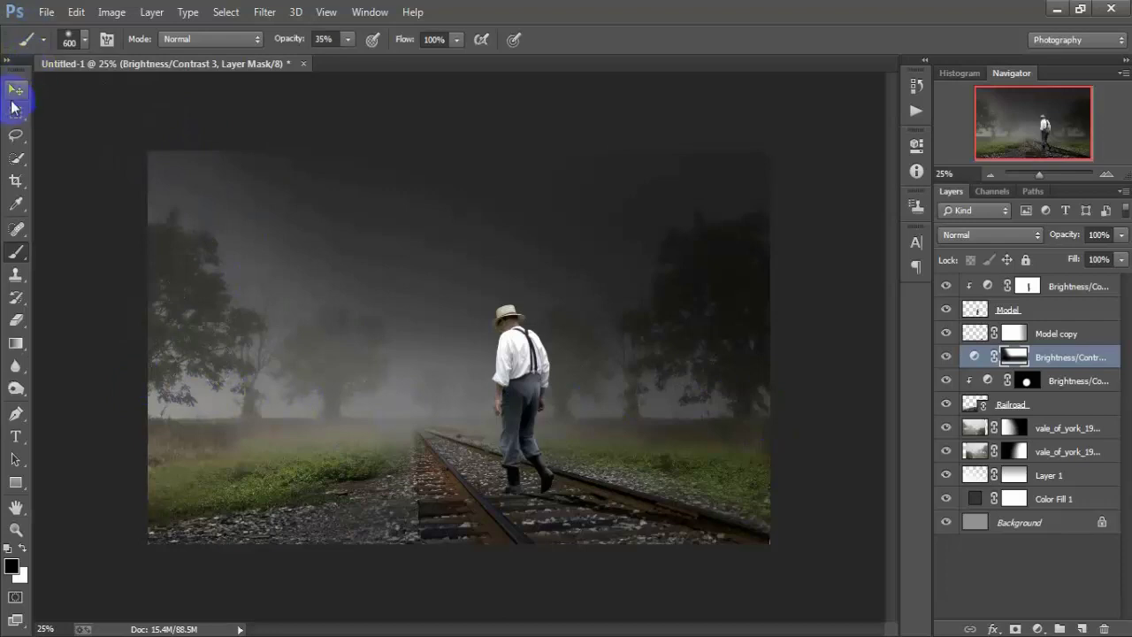
# - Reposition with the Move tool and add a new empty Layer 2
pyautogui.click(17, 90)
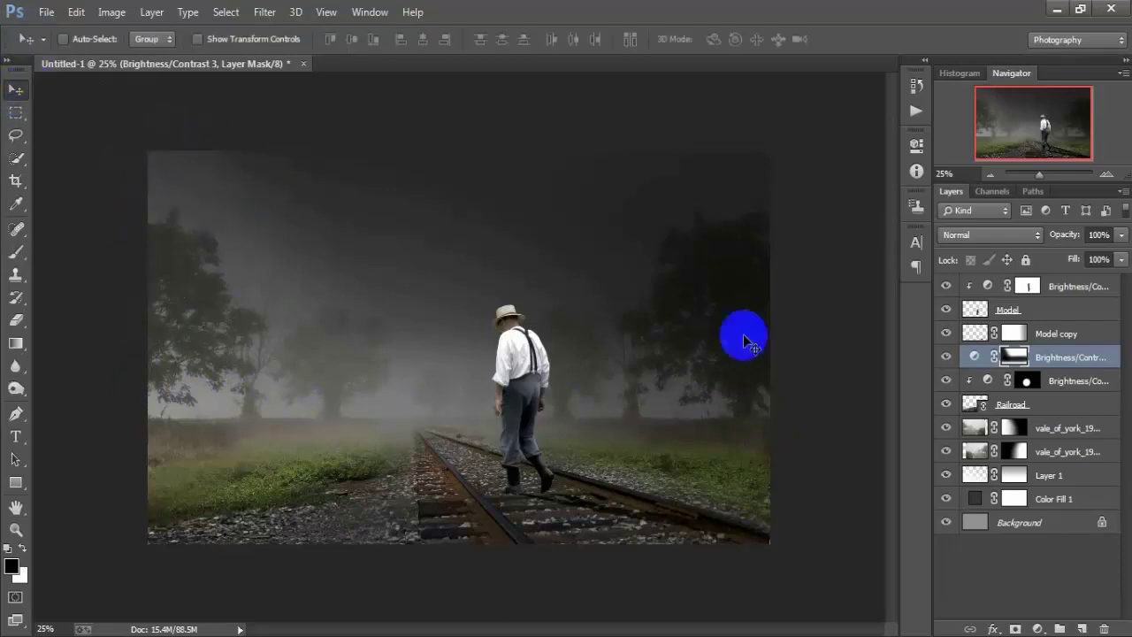
pyautogui.moveTo(743, 331); pyautogui.dragTo(832, 370)
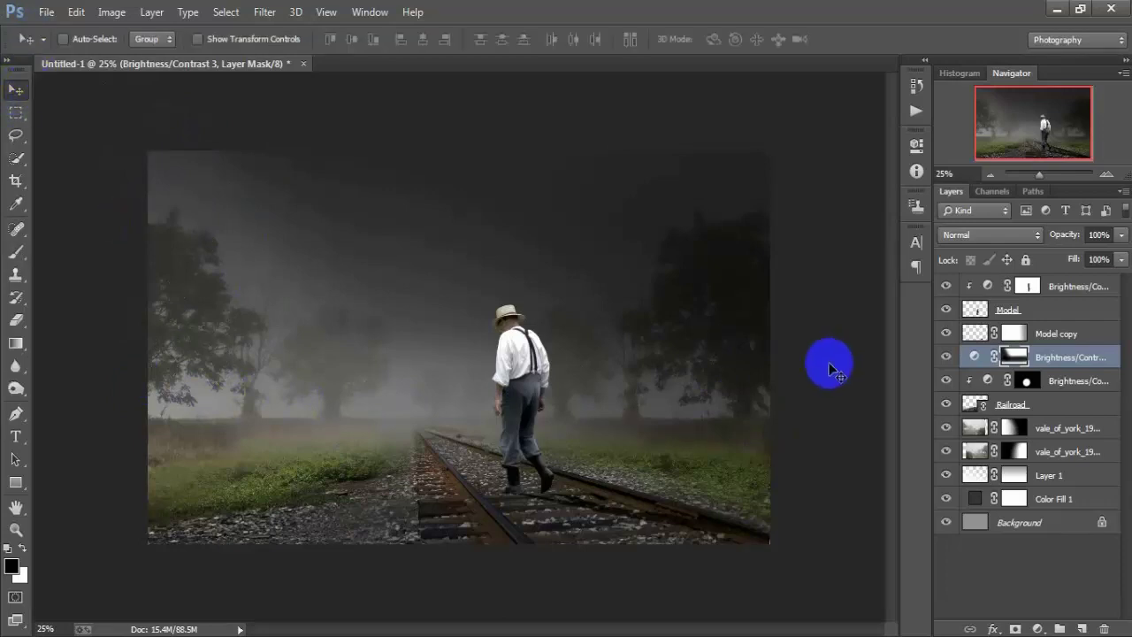
pyautogui.click(1082, 629)
pyautogui.moveTo(1080, 368); pyautogui.dragTo(15, 349)
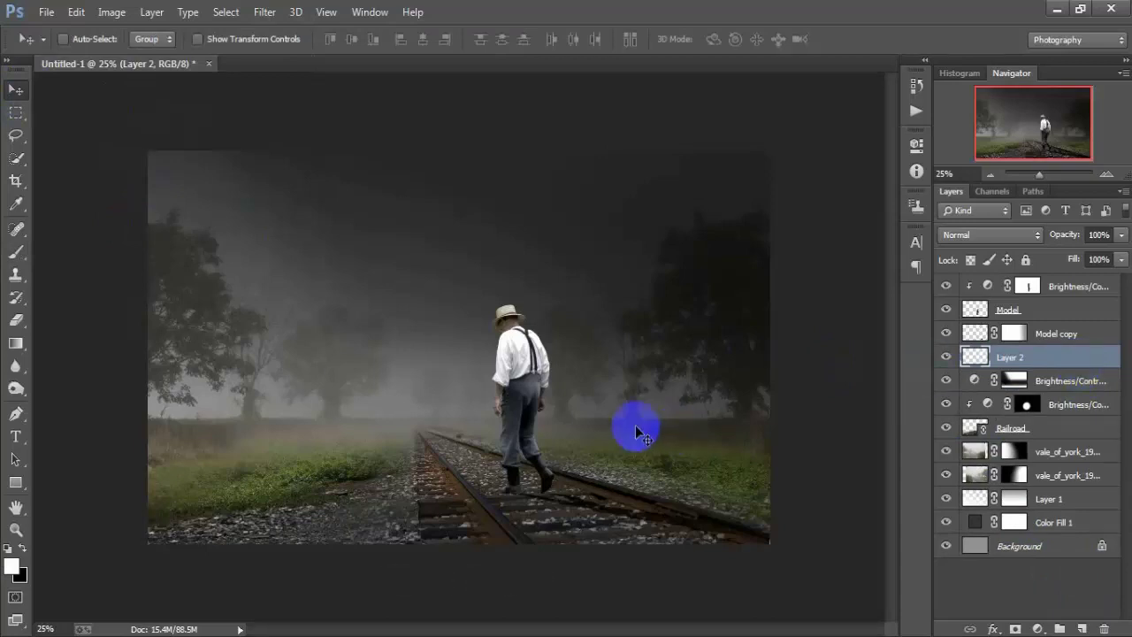
# - Draw a default black-white gradient on Layer 2 toward the rails, then select the top Brightness/Contrast layer
pyautogui.click(15, 350)
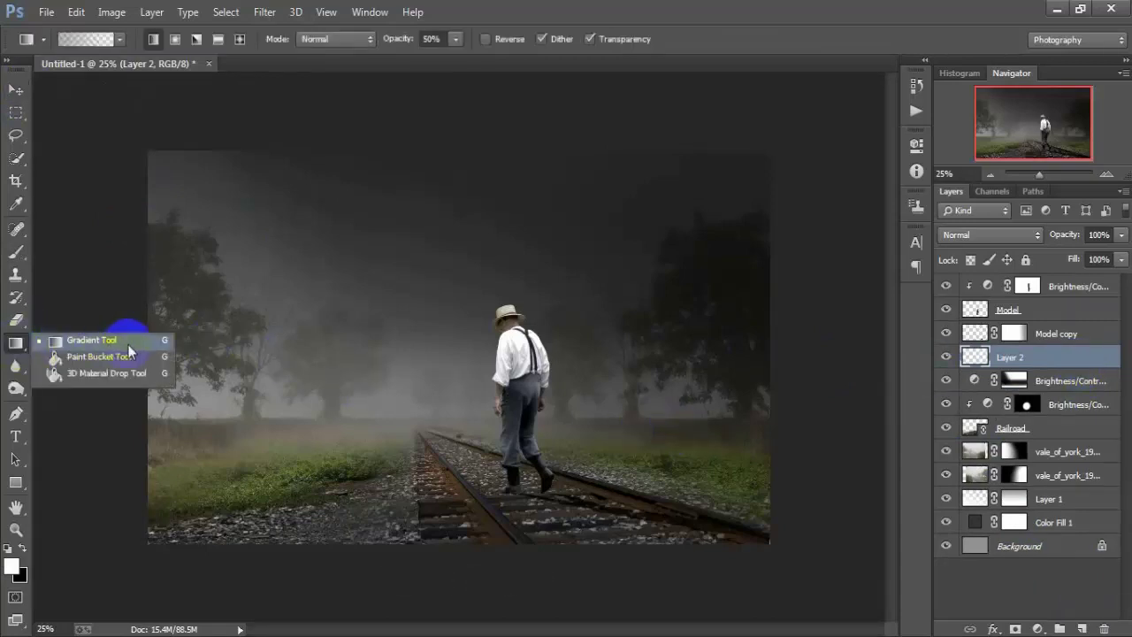
pyautogui.click(57, 333)
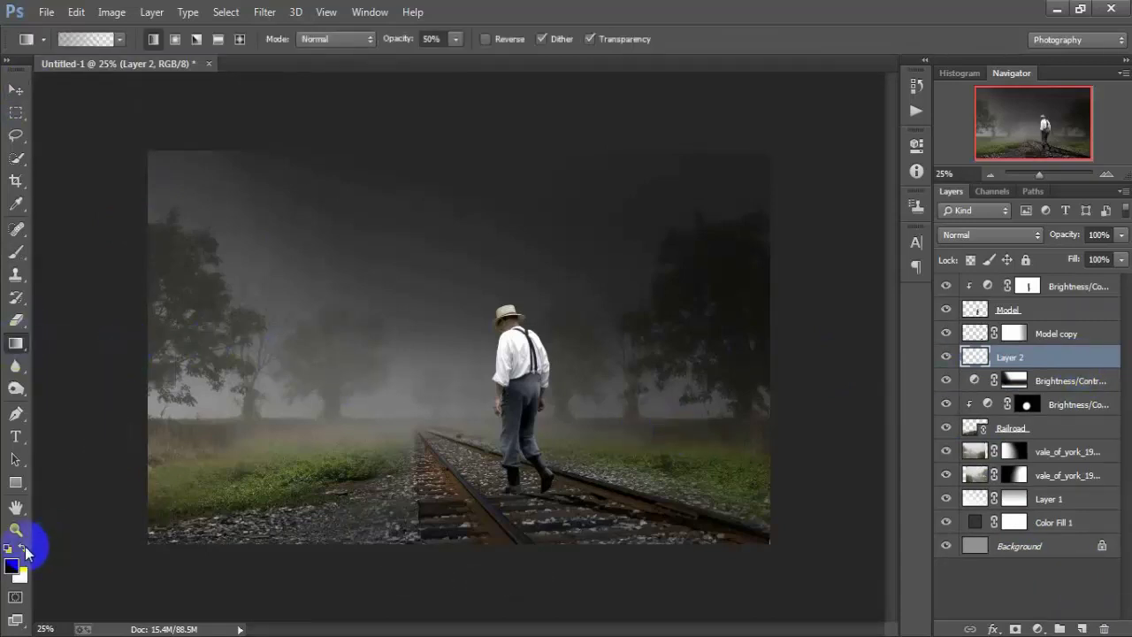
pyautogui.press('d')
pyautogui.moveTo(176, 568)
pyautogui.mouseDown()
pyautogui.moveTo(470, 518)
pyautogui.moveTo(471, 466)
pyautogui.mouseUp()
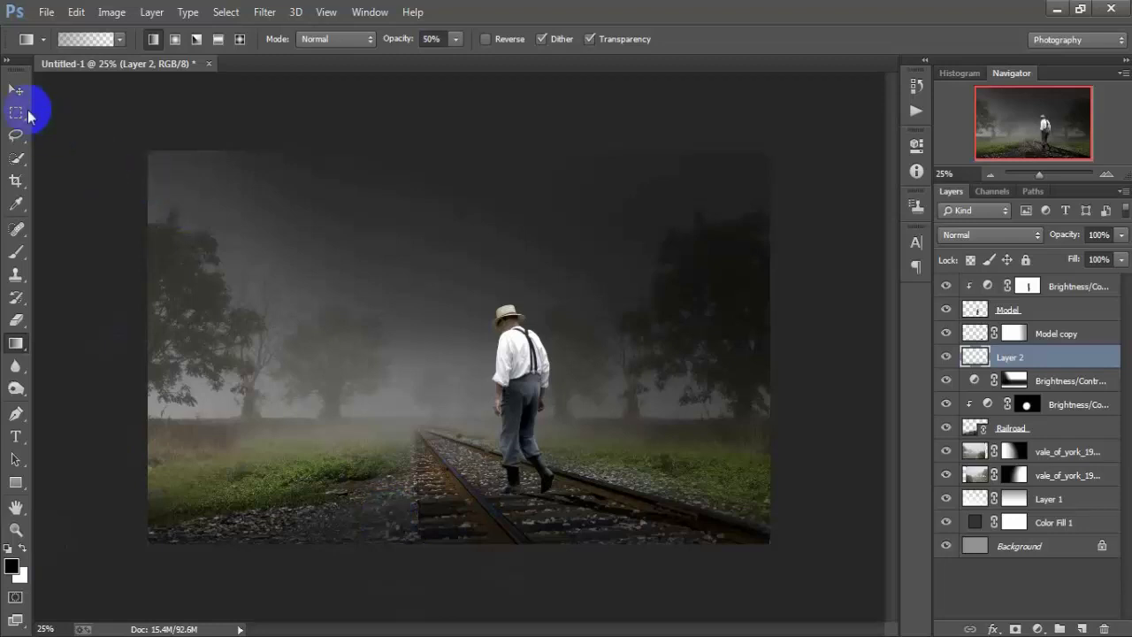
pyautogui.click(13, 96)
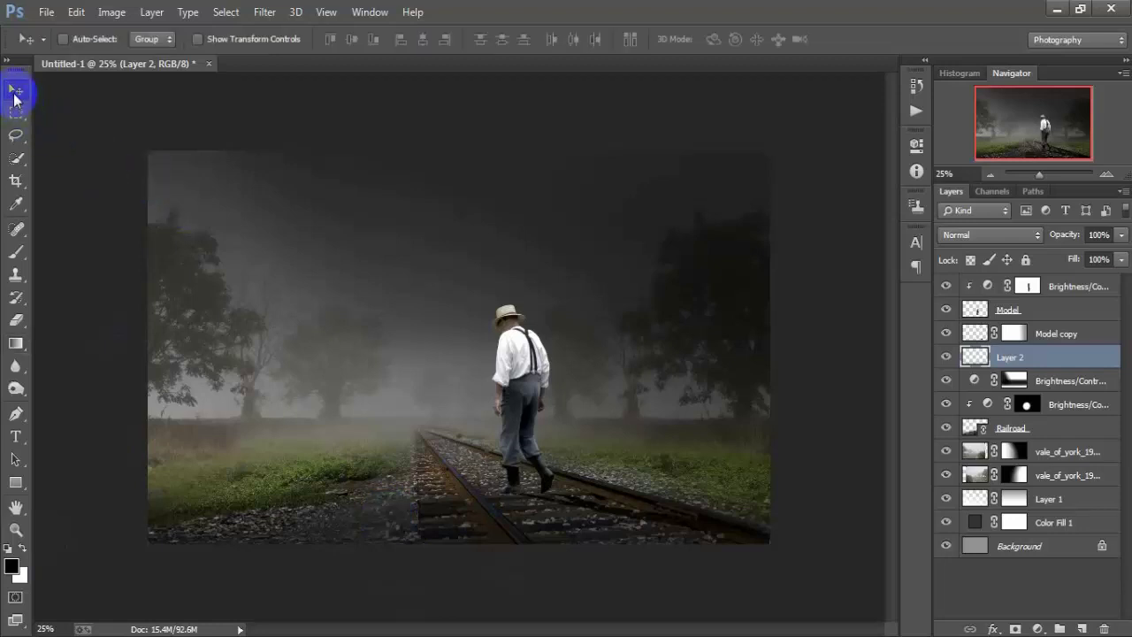
pyautogui.click(1091, 292)
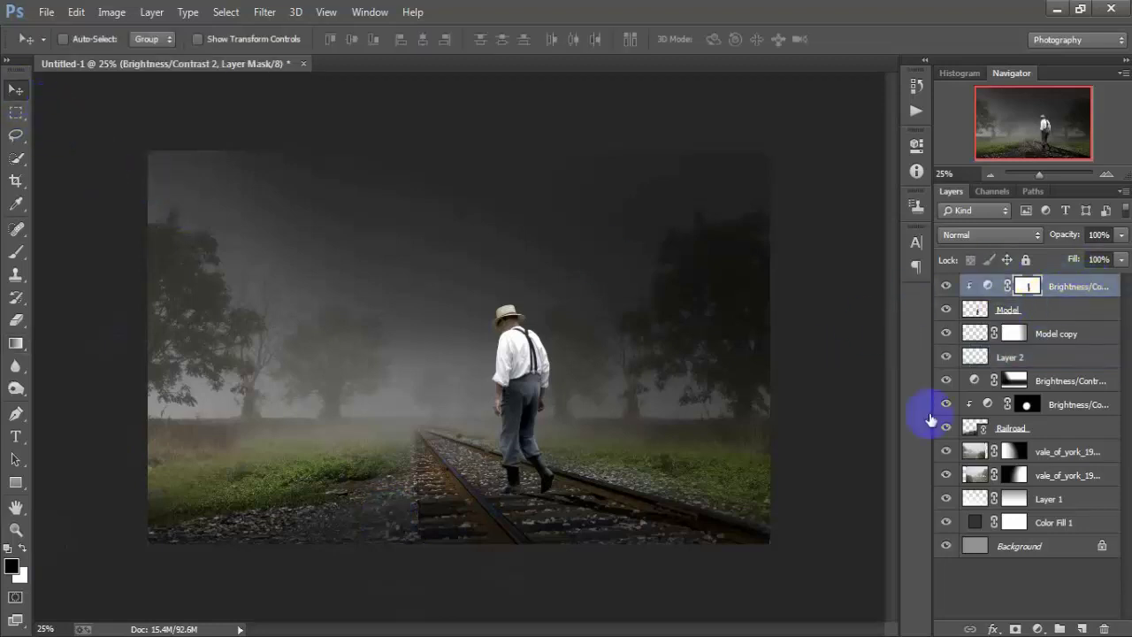
# - Add a Gradient Map layer and set its left stop to dark navy
pyautogui.click(1037, 629)
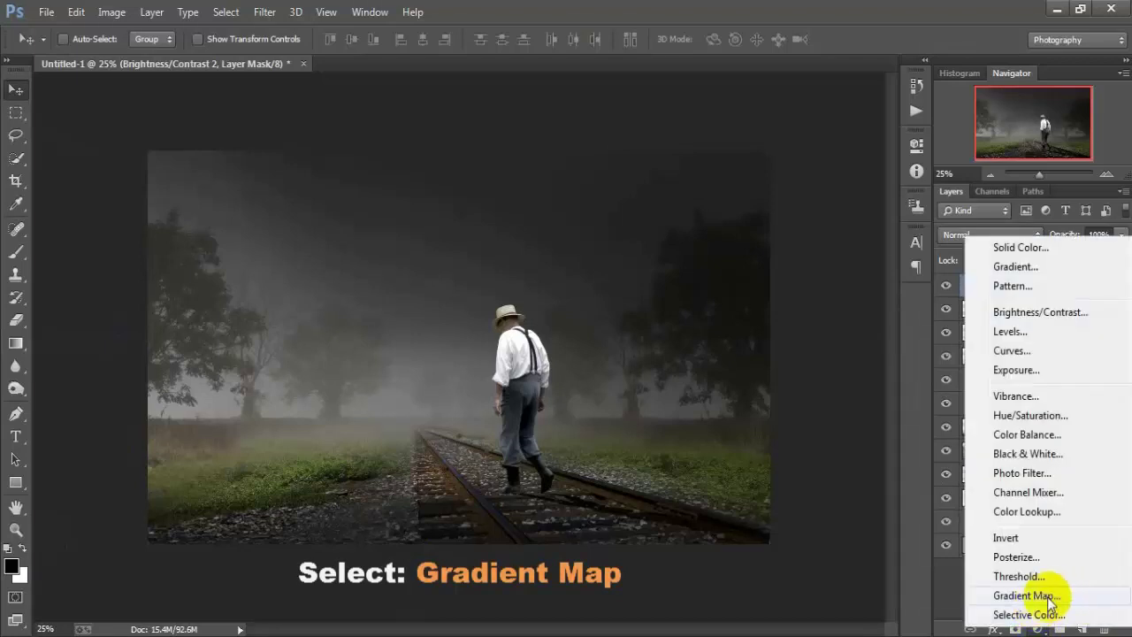
pyautogui.click(1087, 595)
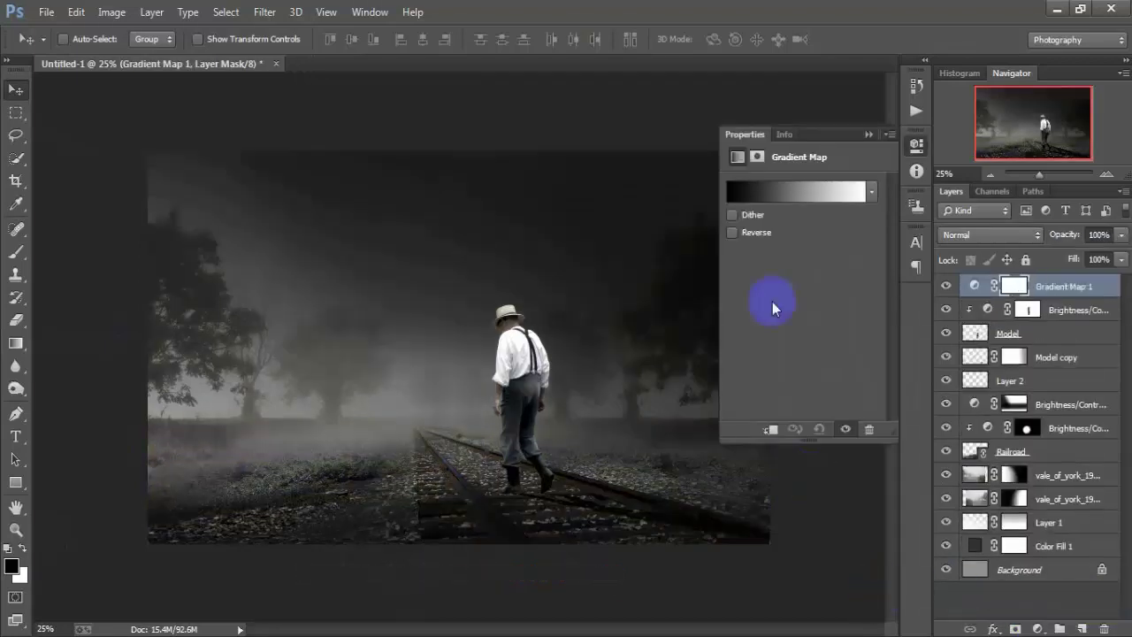
pyautogui.click(807, 191)
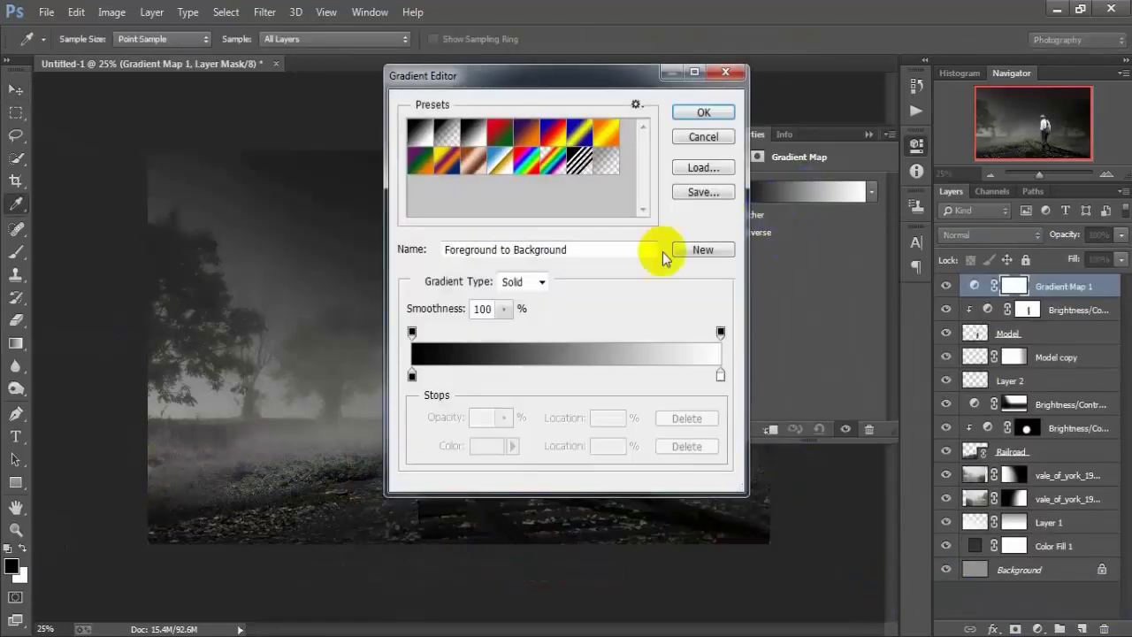
pyautogui.click(411, 375)
pyautogui.click(484, 445)
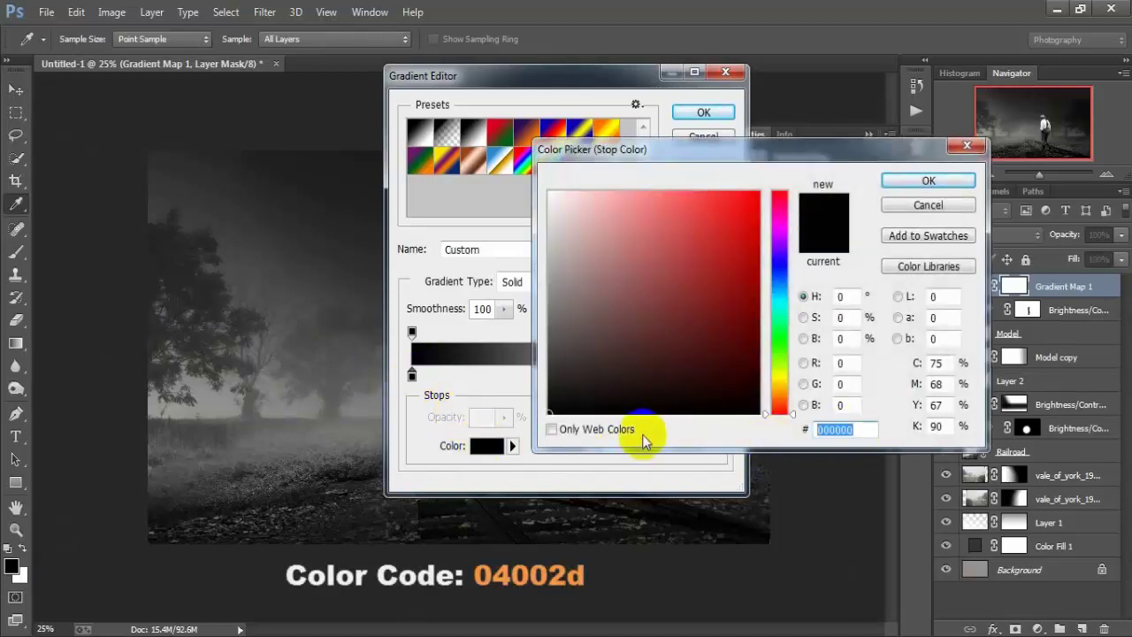
pyautogui.write('04400')
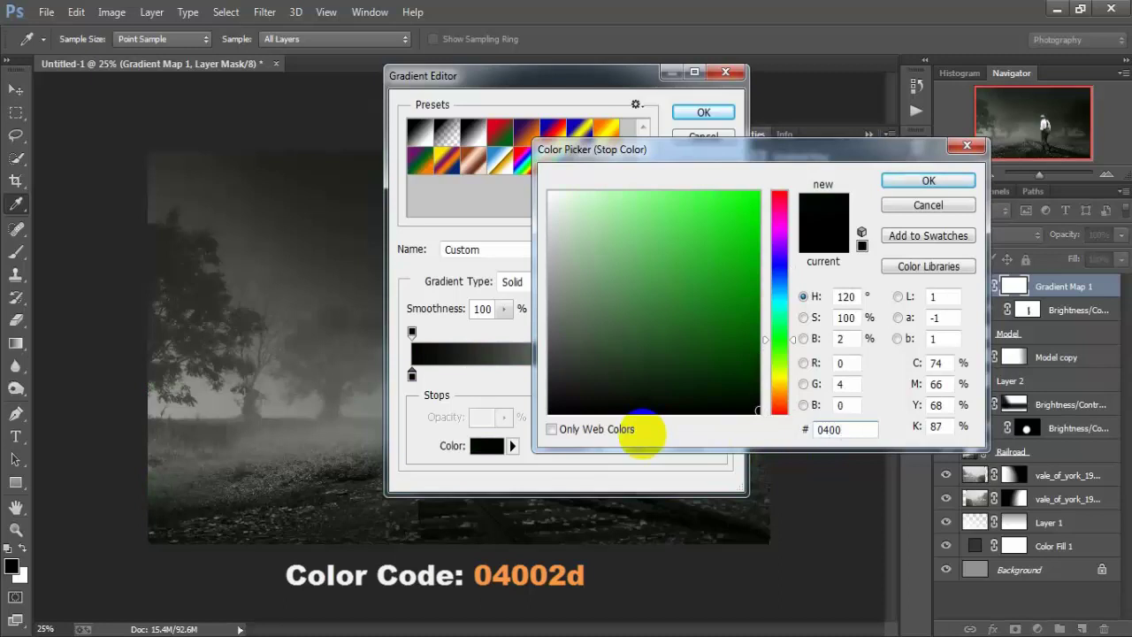
pyautogui.write('2d')
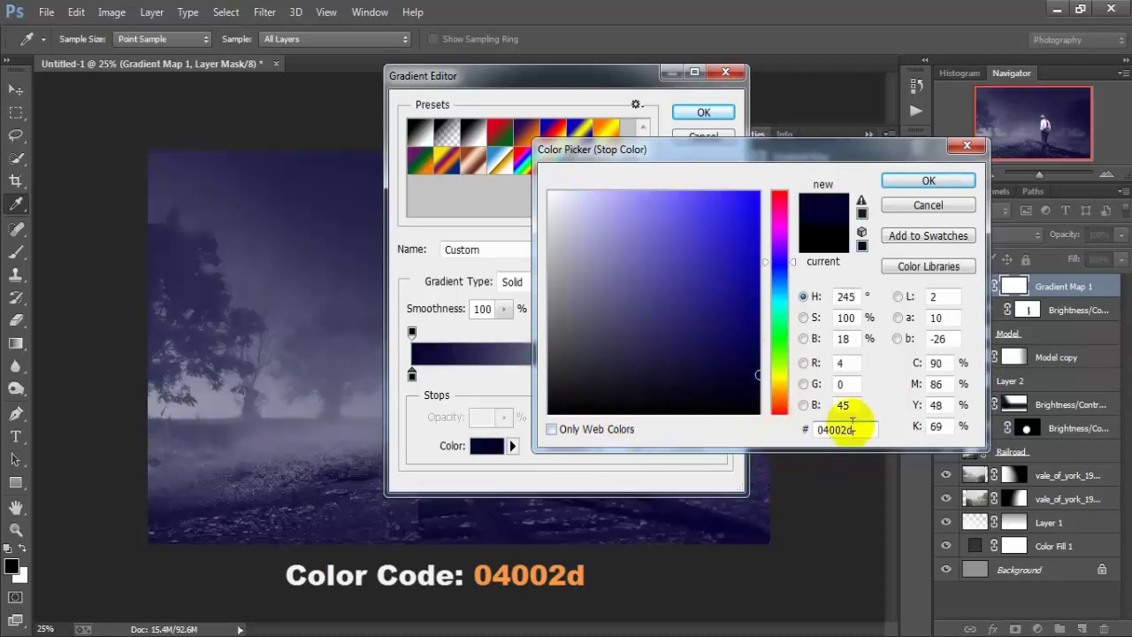
pyautogui.doubleClick(850, 429)
pyautogui.click(924, 182)
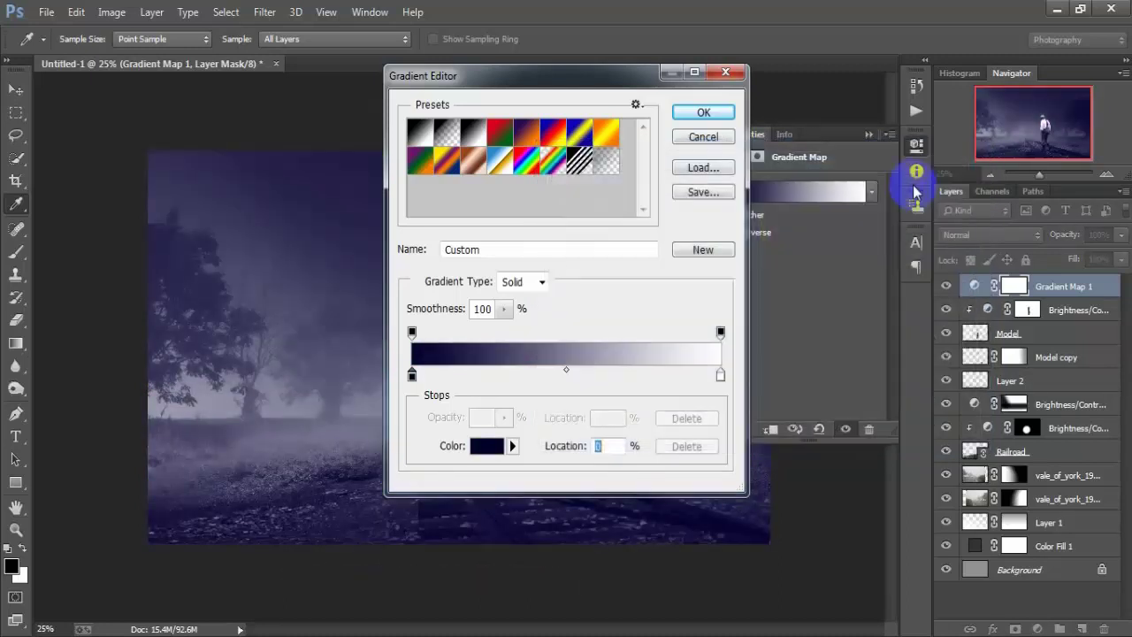
# - Set the gradient's right stop to cyan #00deff and apply the gradient
pyautogui.click(721, 376)
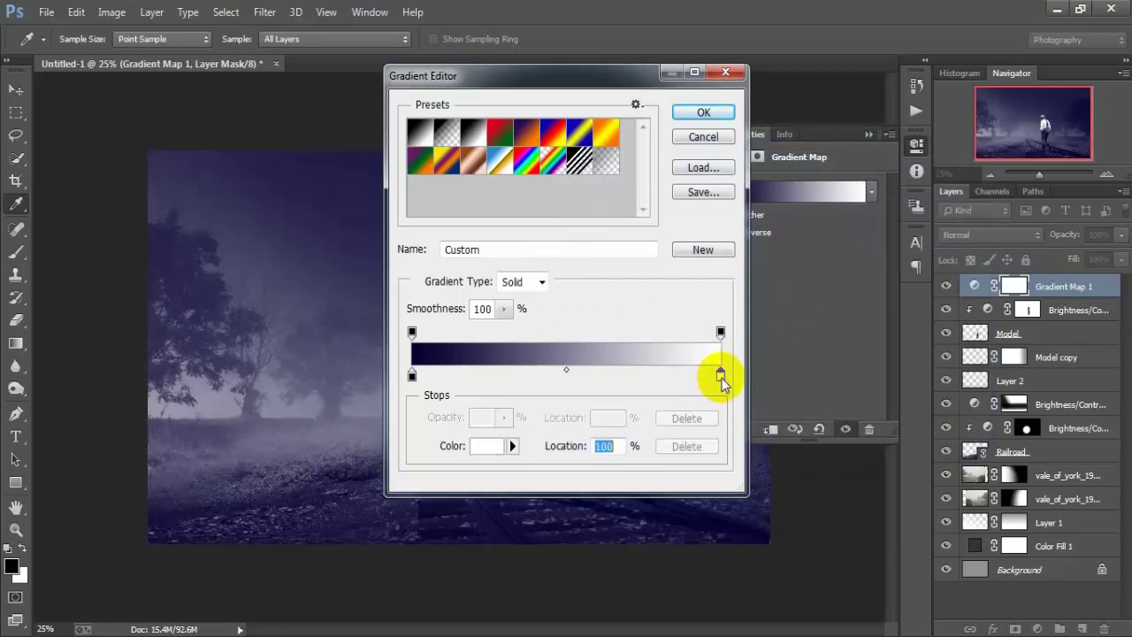
pyautogui.click(498, 444)
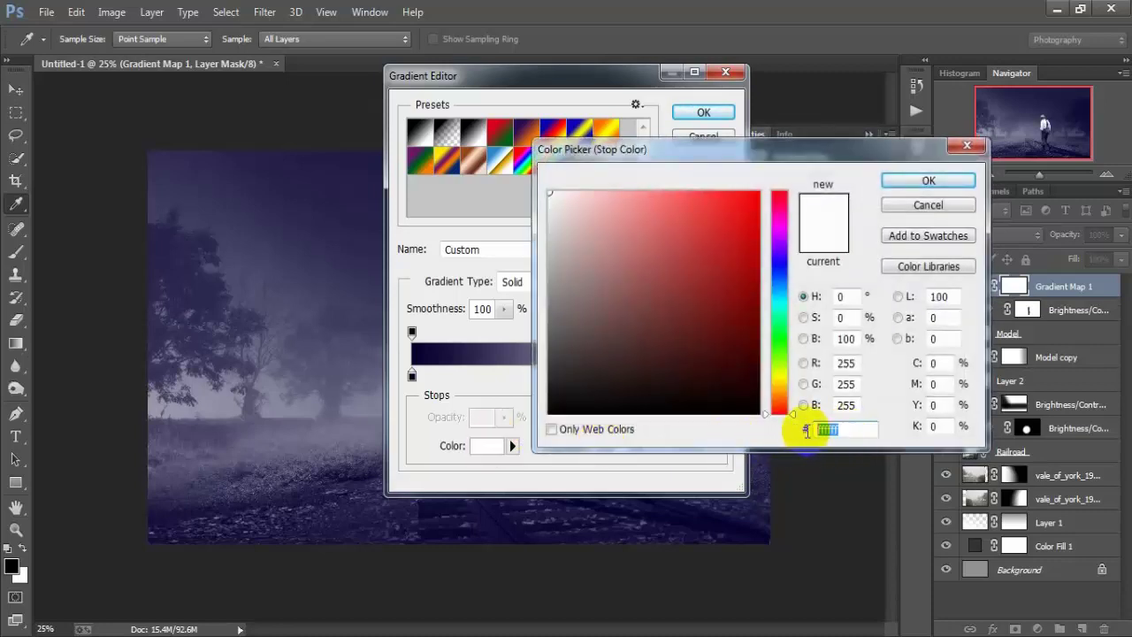
pyautogui.write('00')
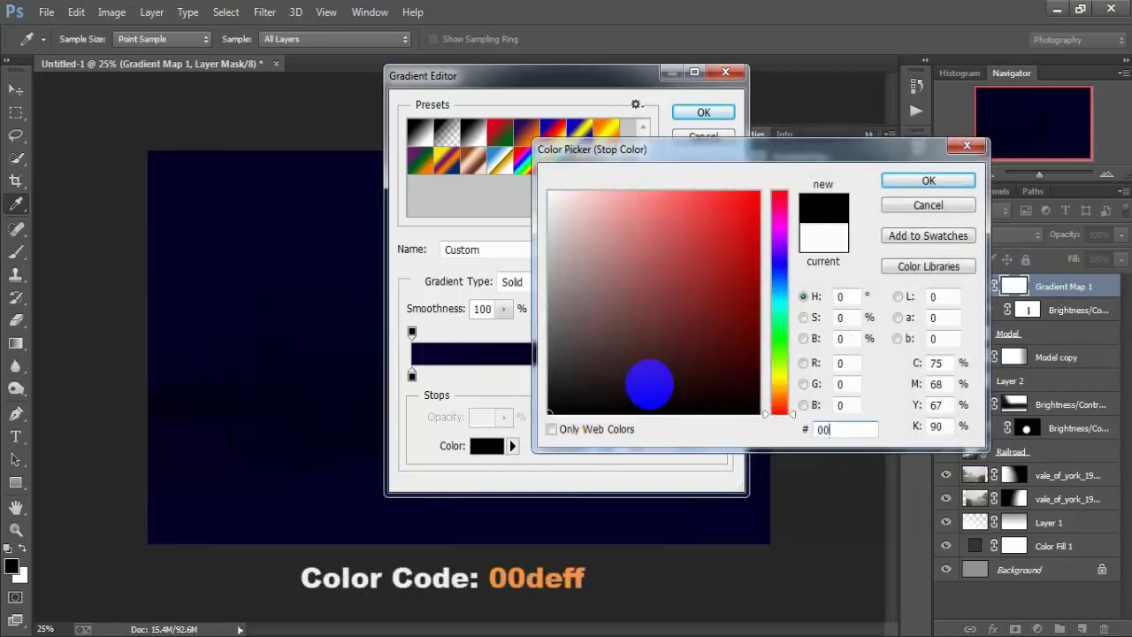
pyautogui.write('de')
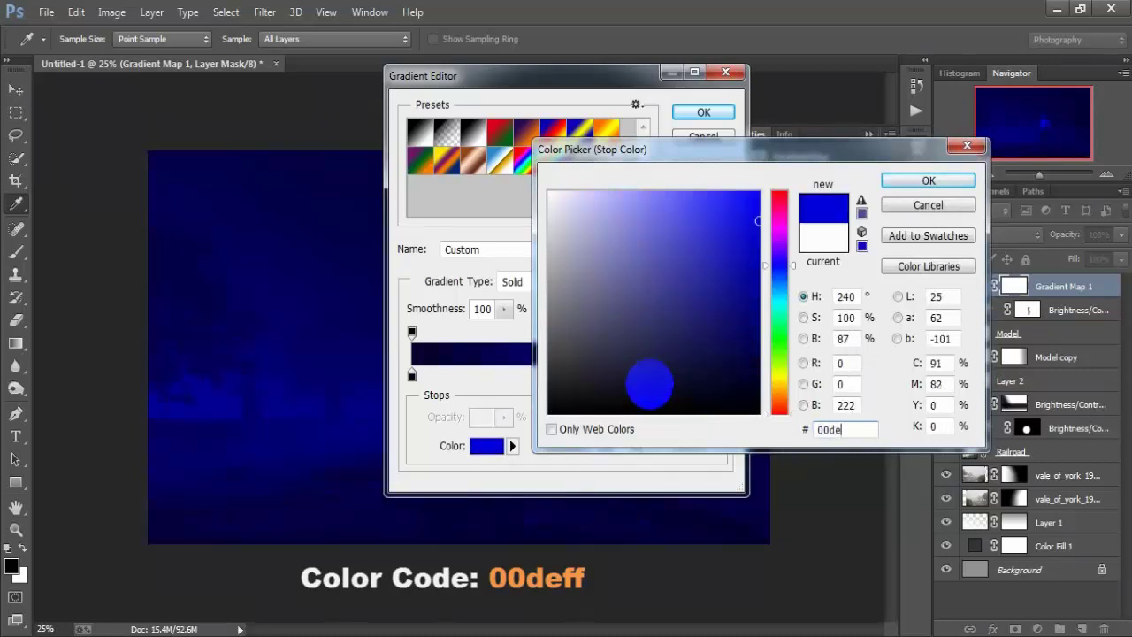
pyautogui.write('ff')
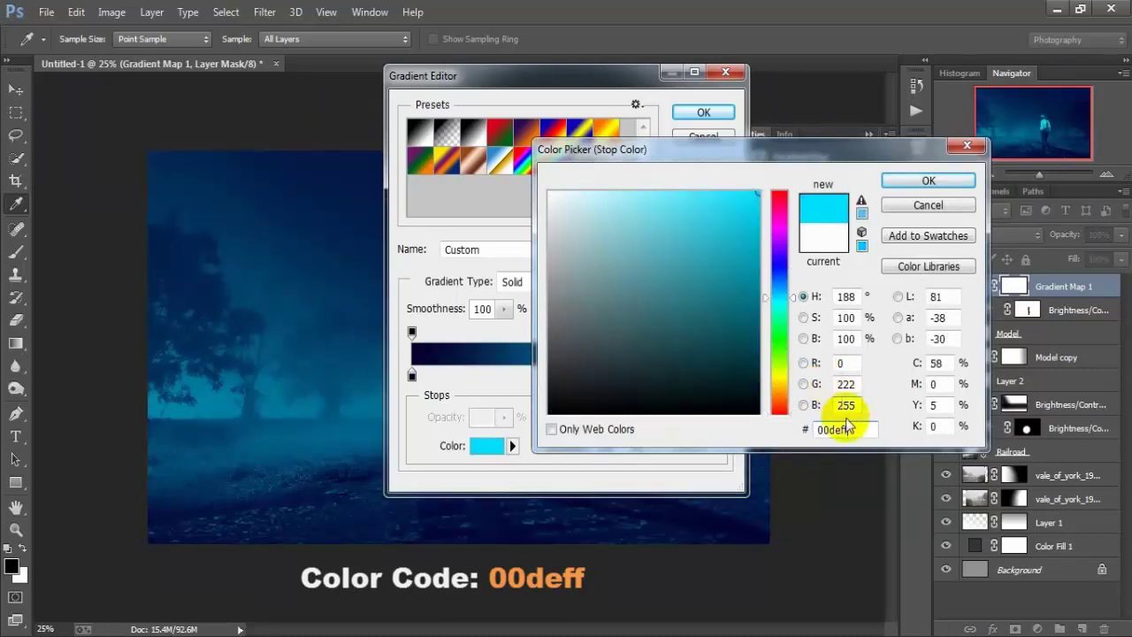
pyautogui.click(926, 183)
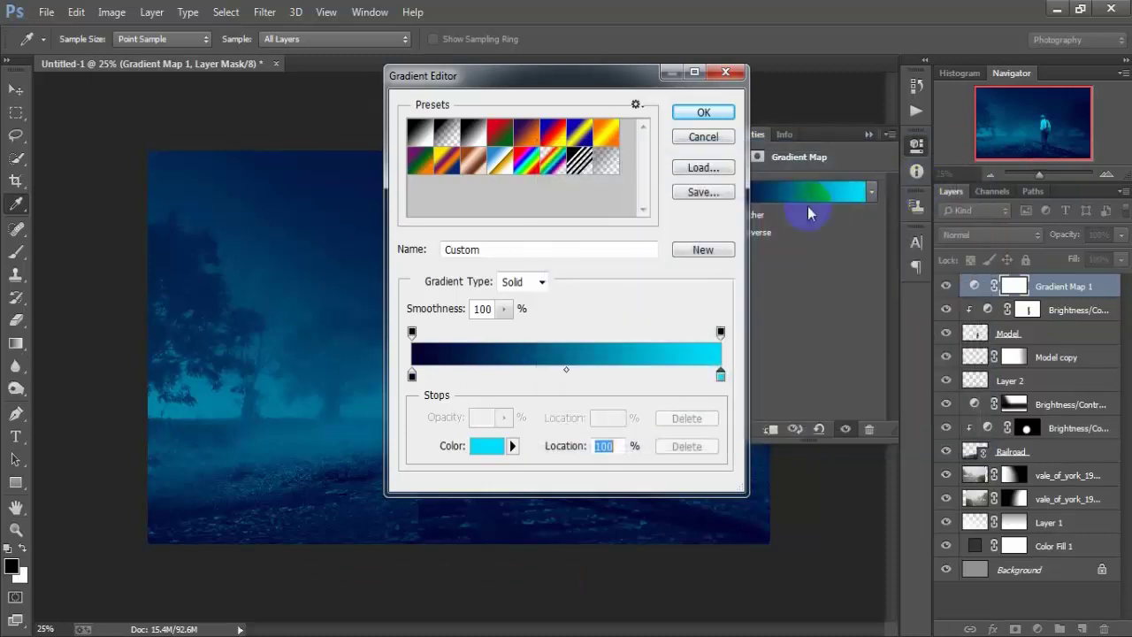
pyautogui.click(704, 112)
# - Lower Gradient Map 1 to 20% opacity and toggle its visibility to compare
pyautogui.click(869, 134)
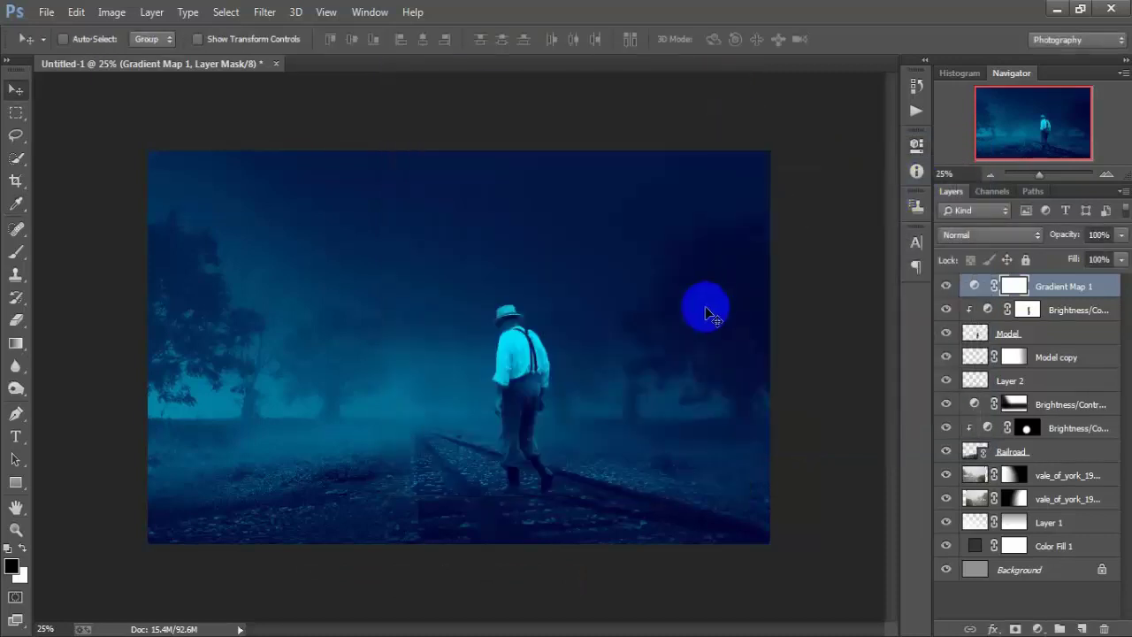
pyautogui.click(1122, 241)
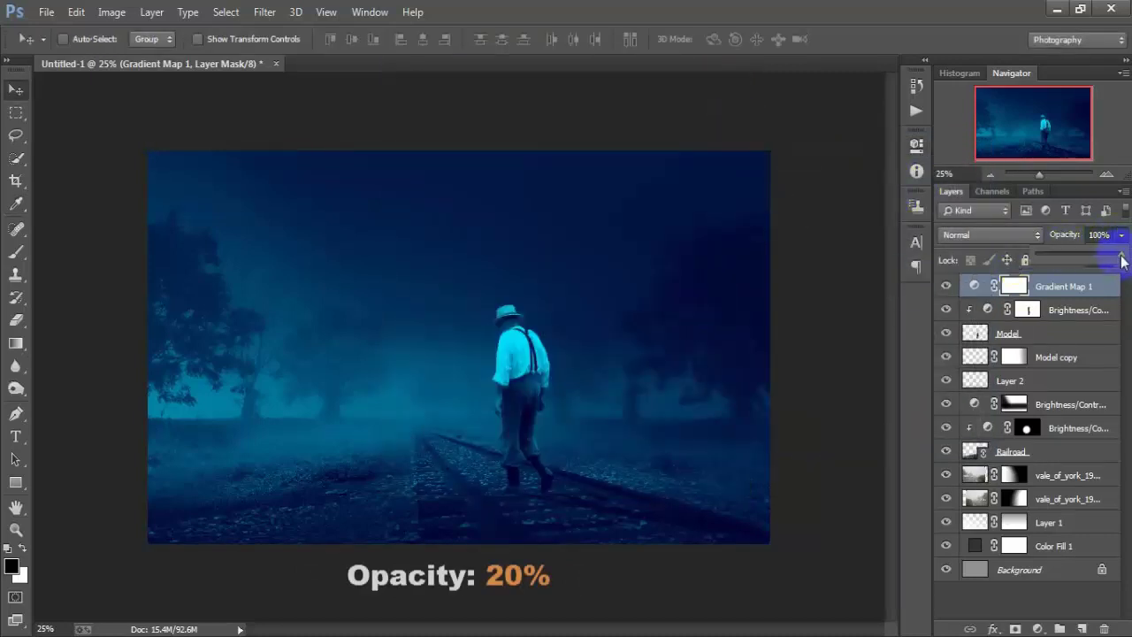
pyautogui.moveTo(1122, 256); pyautogui.dragTo(1055, 254)
pyautogui.click(1097, 235)
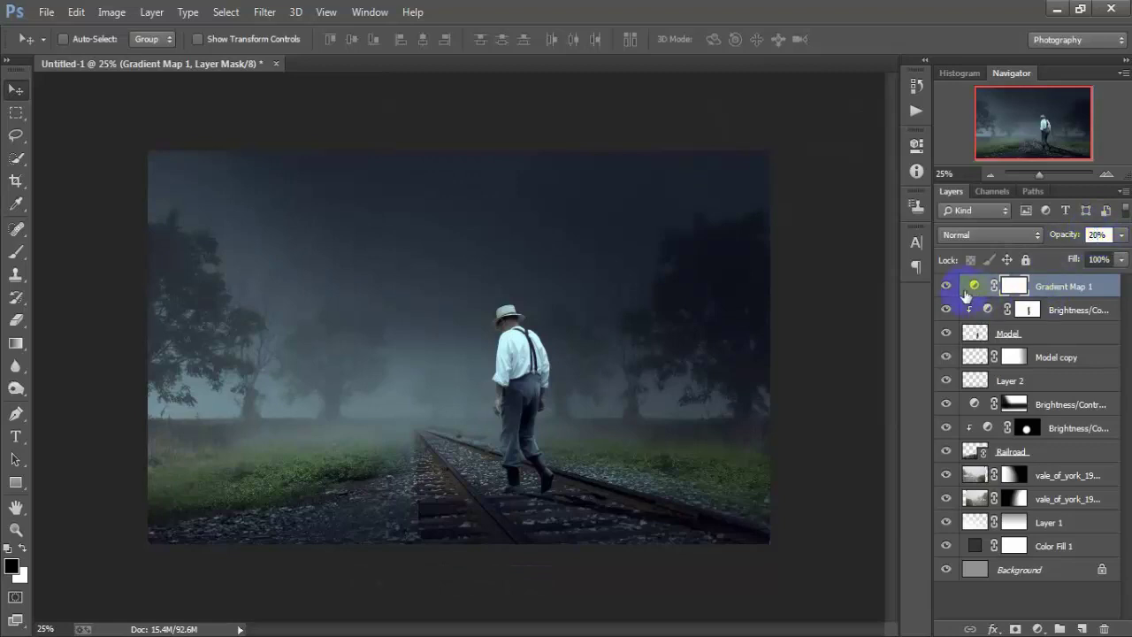
pyautogui.click(950, 286)
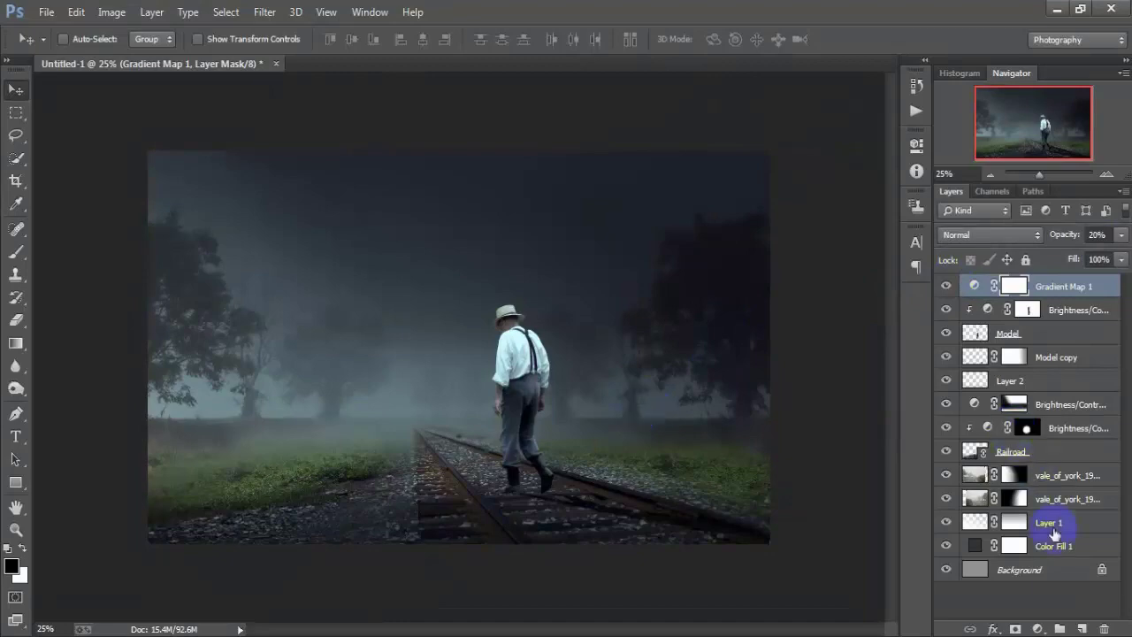
# - Add Color Balance 1 with Highlights at -27 cyan-red, -10 magenta-green, +10 yellow-blue
pyautogui.click(1038, 628)
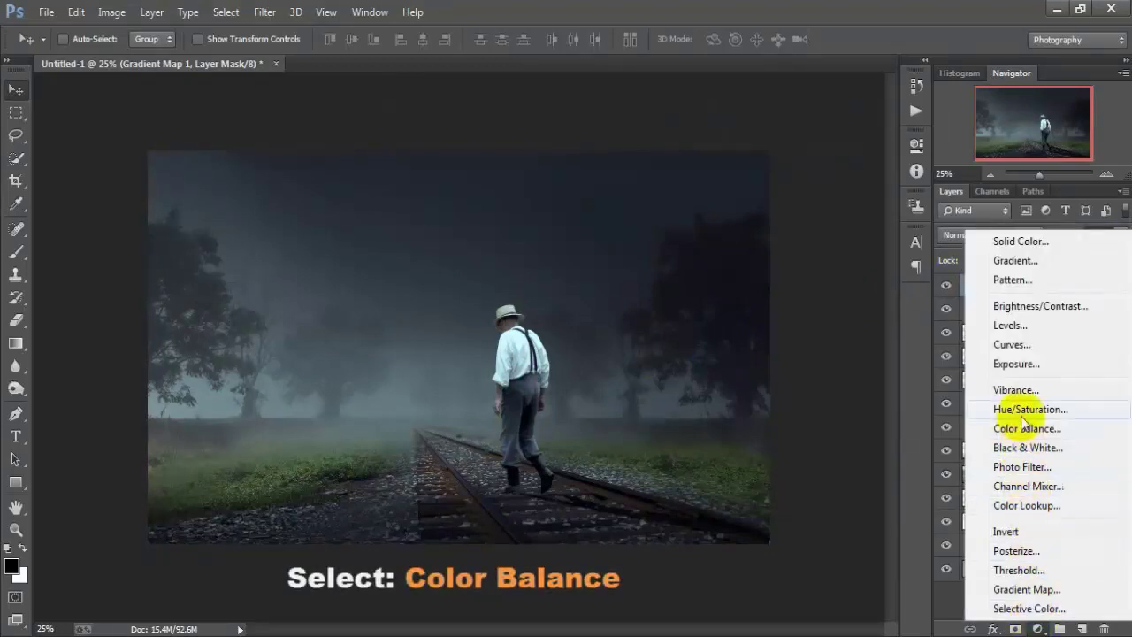
pyautogui.click(1074, 430)
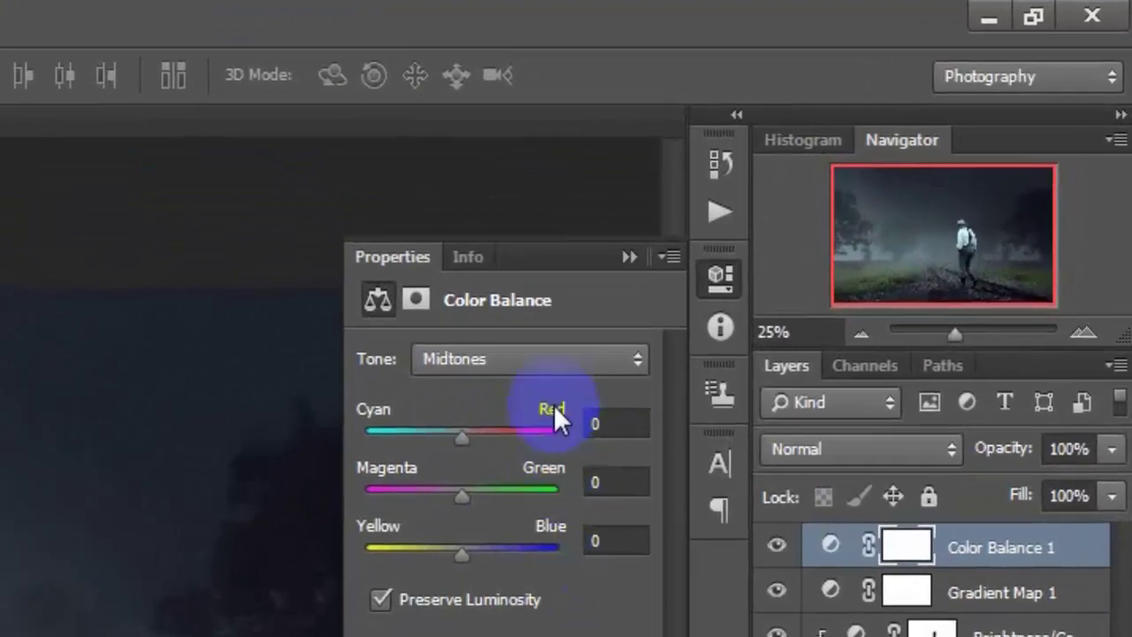
pyautogui.click(544, 359)
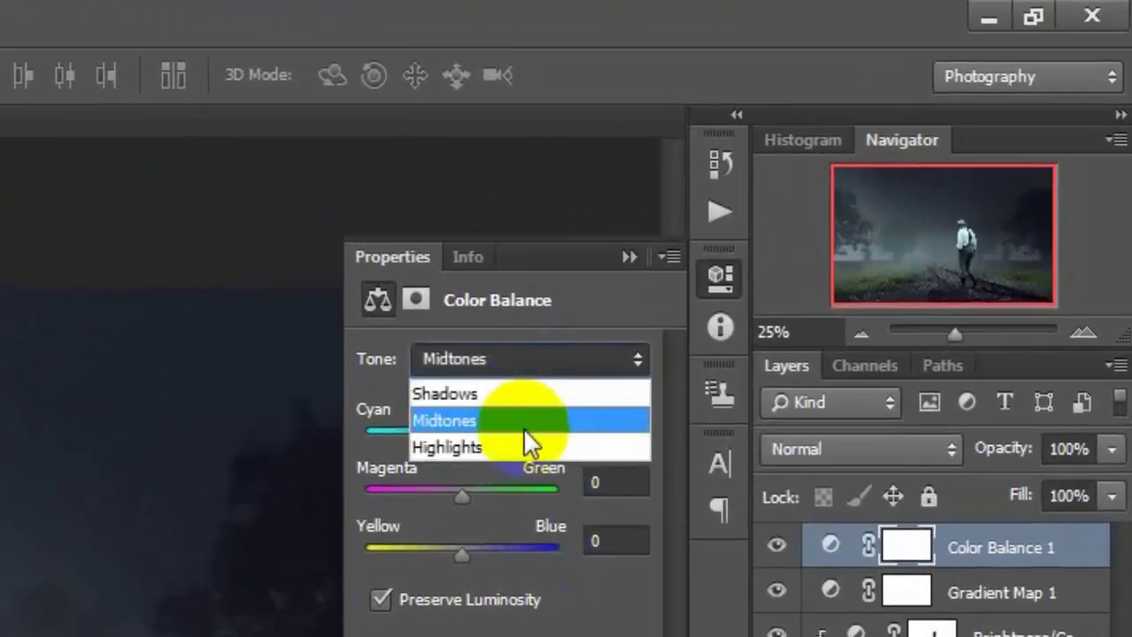
pyautogui.click(602, 449)
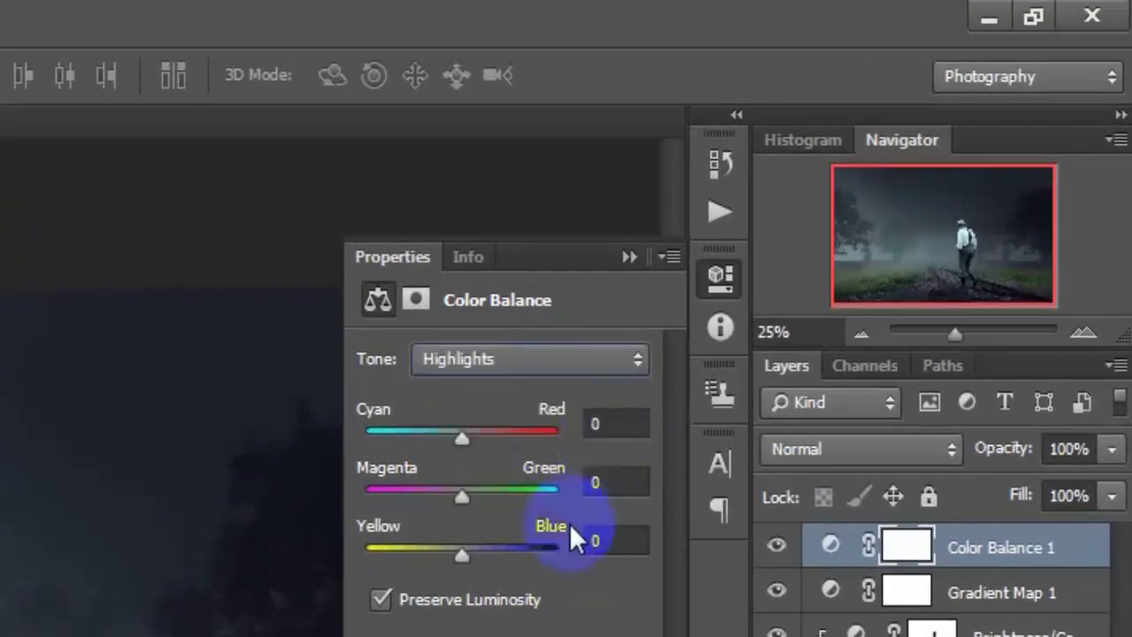
pyautogui.click(620, 424)
pyautogui.write('-2')
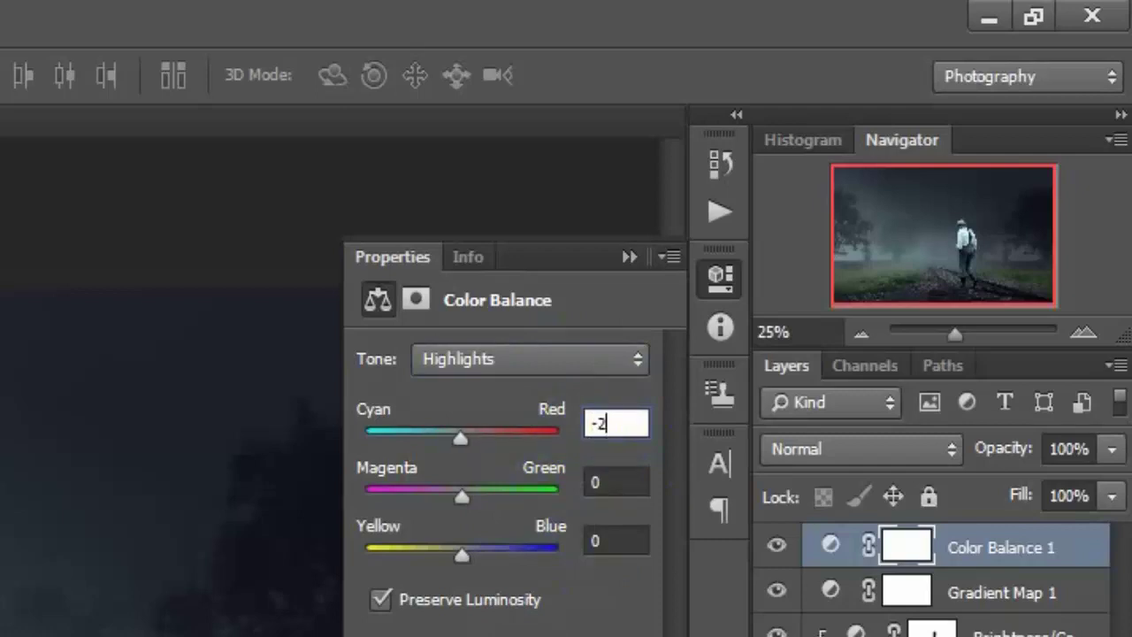
pyautogui.write('7')
pyautogui.click(606, 482)
pyautogui.write('-10')
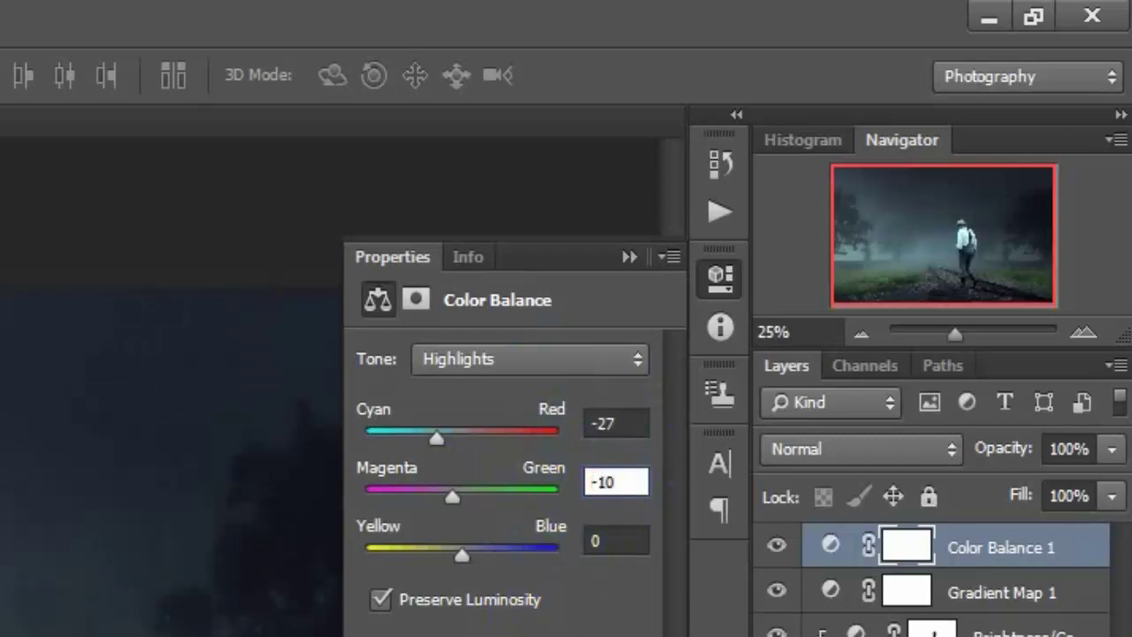
pyautogui.click(630, 539)
pyautogui.write('+10')
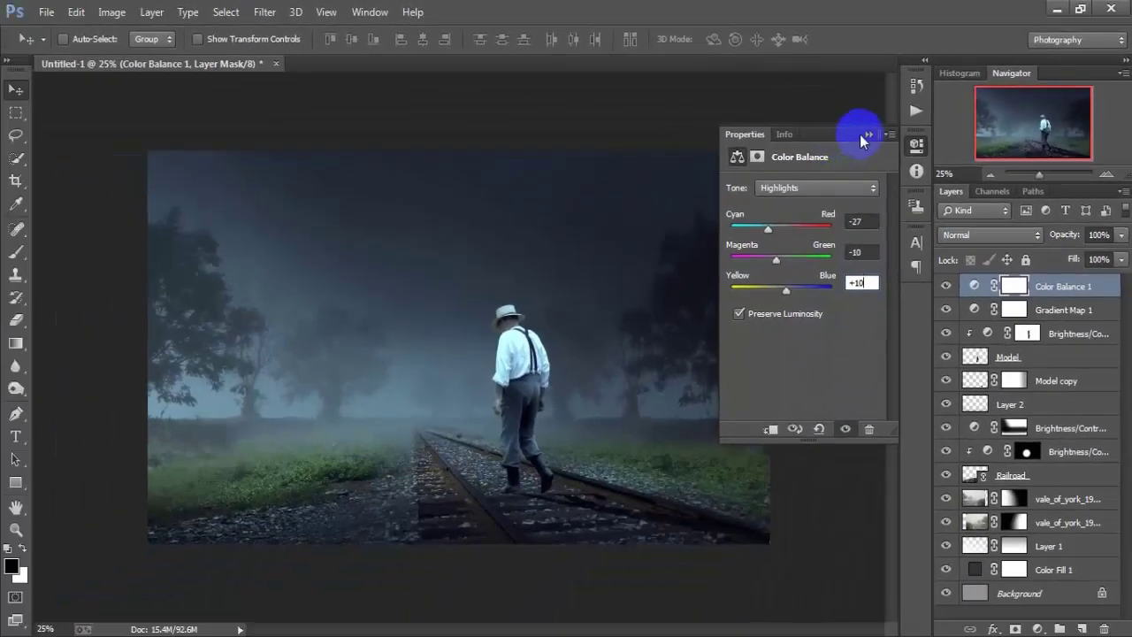
pyautogui.click(854, 133)
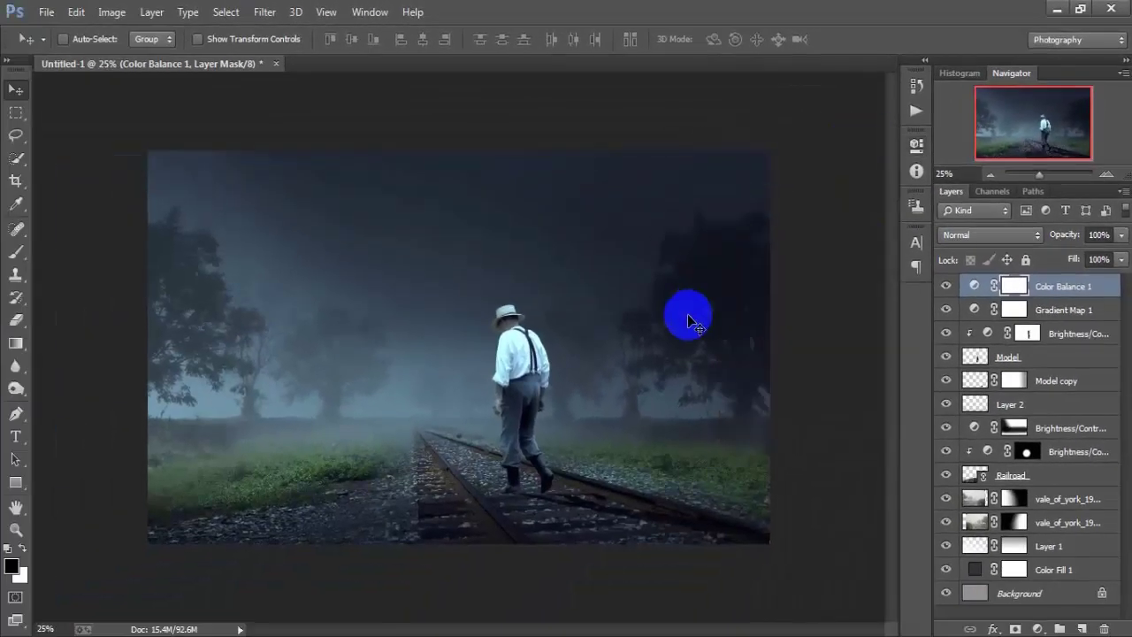
# - Add a fourth Brightness/Contrast layer with brightness 20 above Color Balance 1
pyautogui.click(1040, 627)
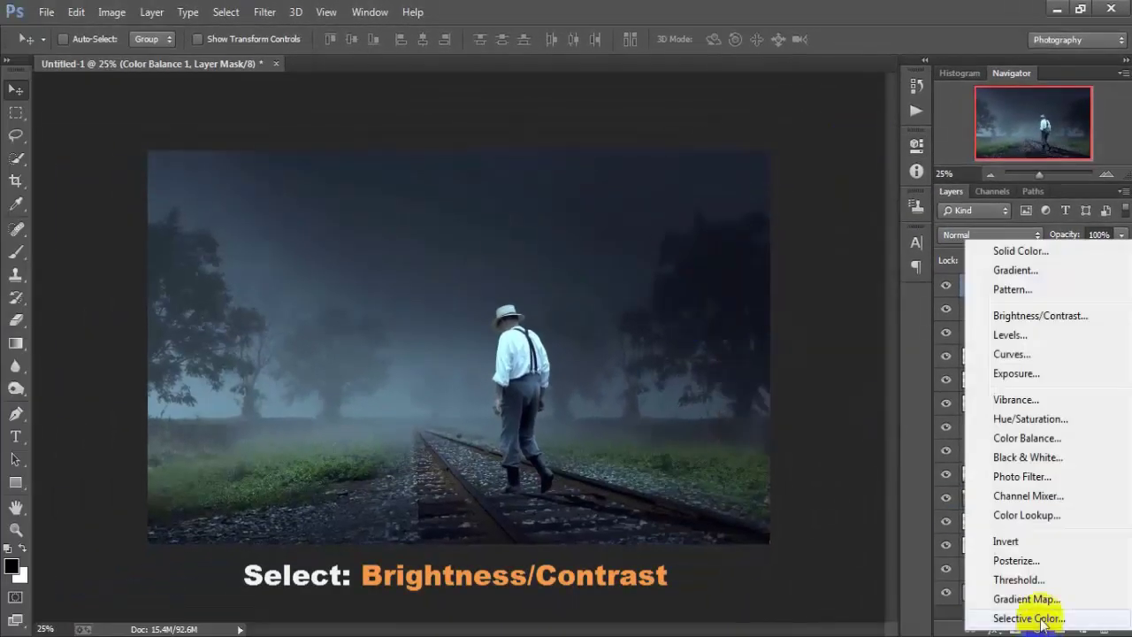
pyautogui.click(1057, 316)
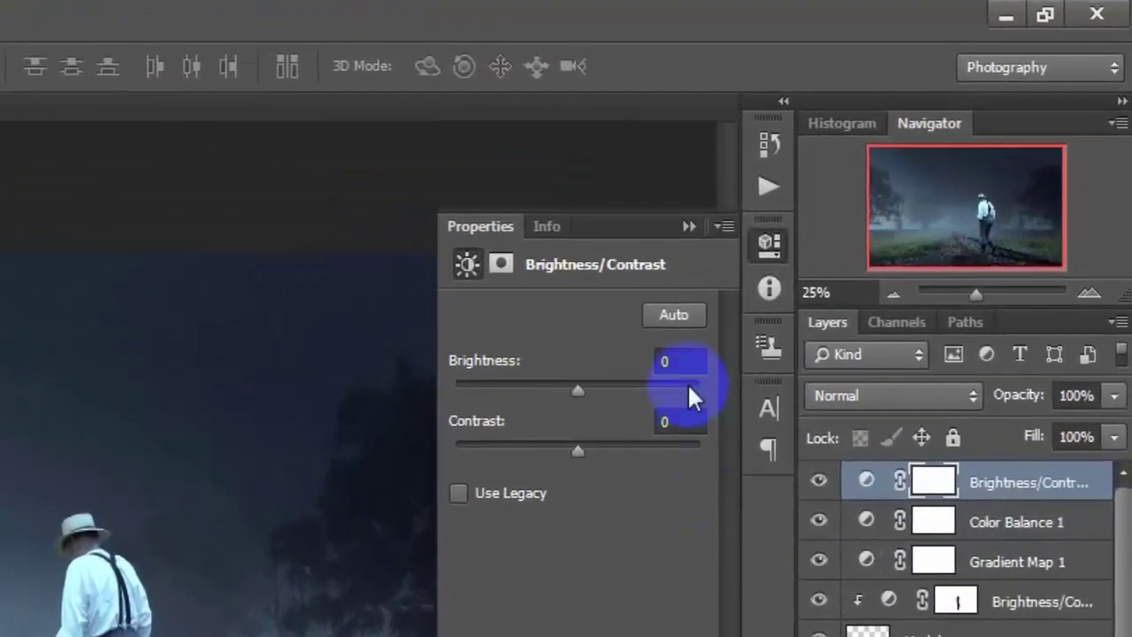
pyautogui.click(681, 362)
pyautogui.write('2')
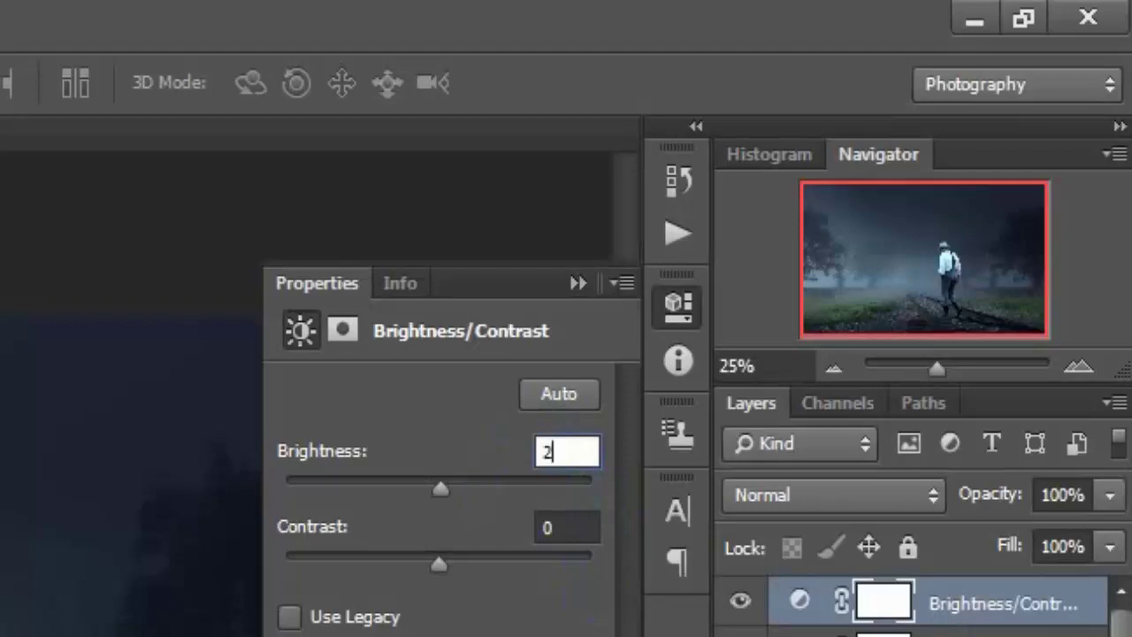
pyautogui.write('0')
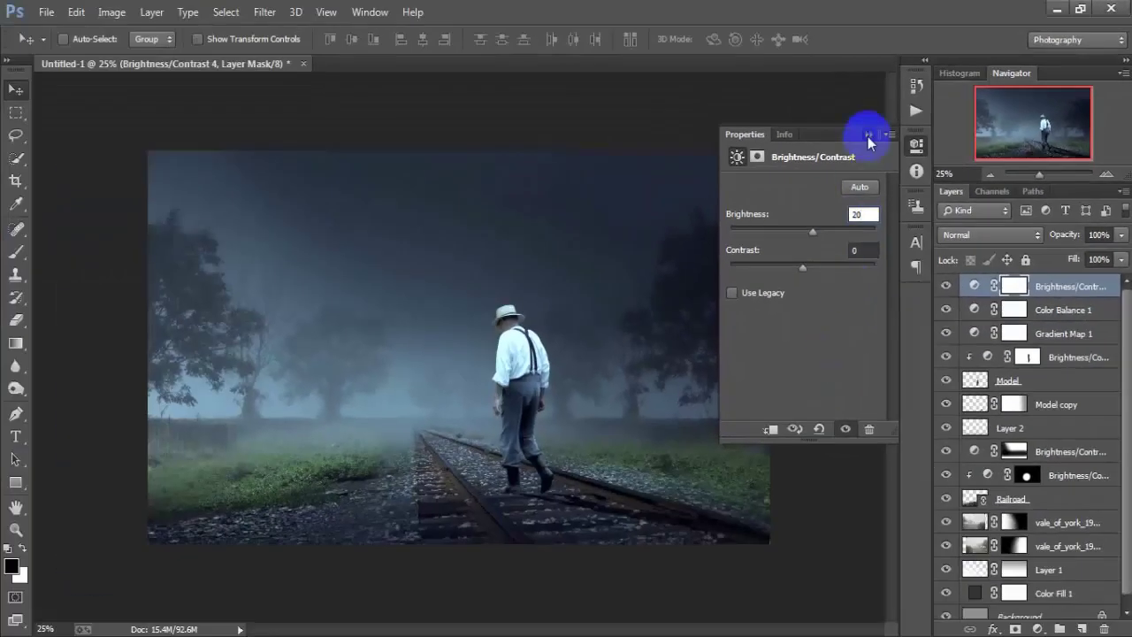
pyautogui.click(869, 135)
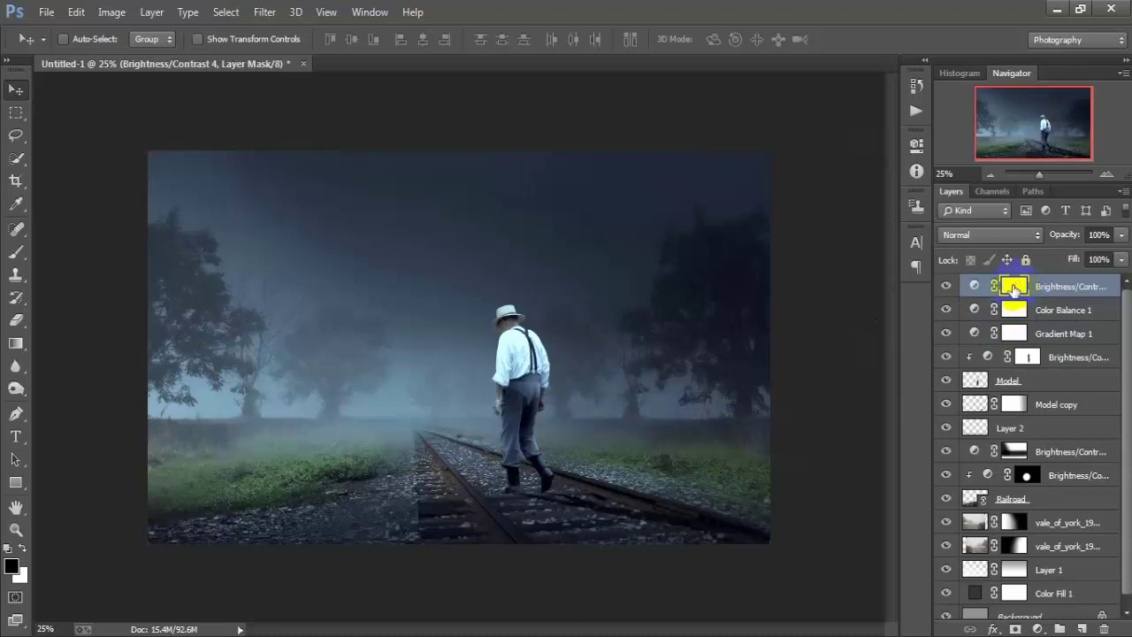
# - Paint the fourth Brightness/Contrast mask over the left-side trees with the soft 600 px brush
pyautogui.click(16, 251)
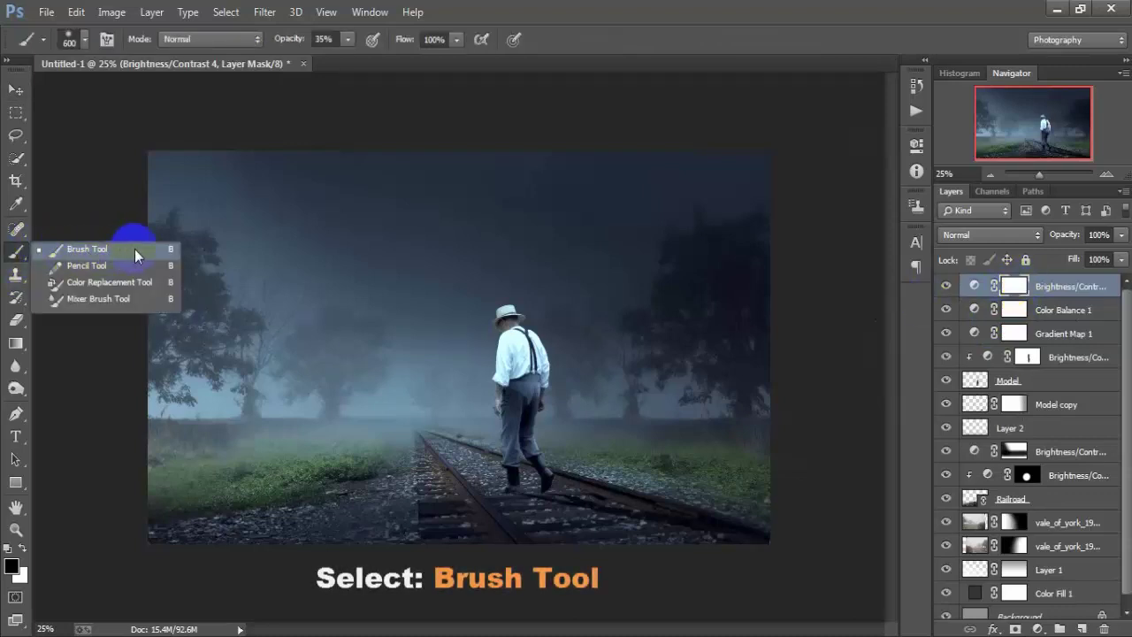
pyautogui.click(134, 249)
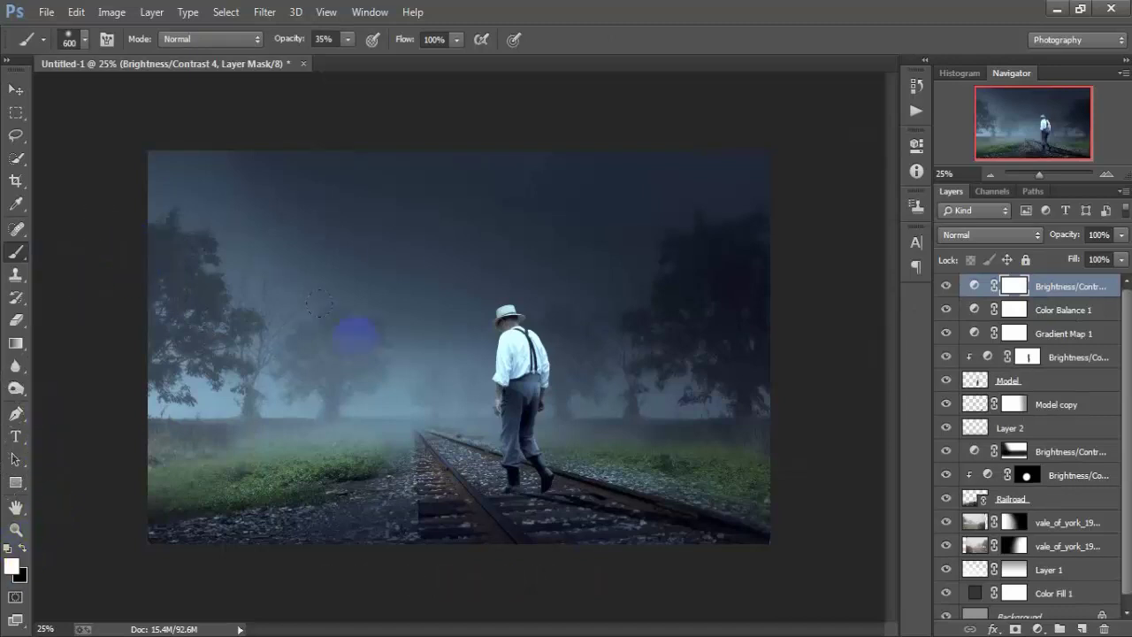
pyautogui.rightClick(394, 258)
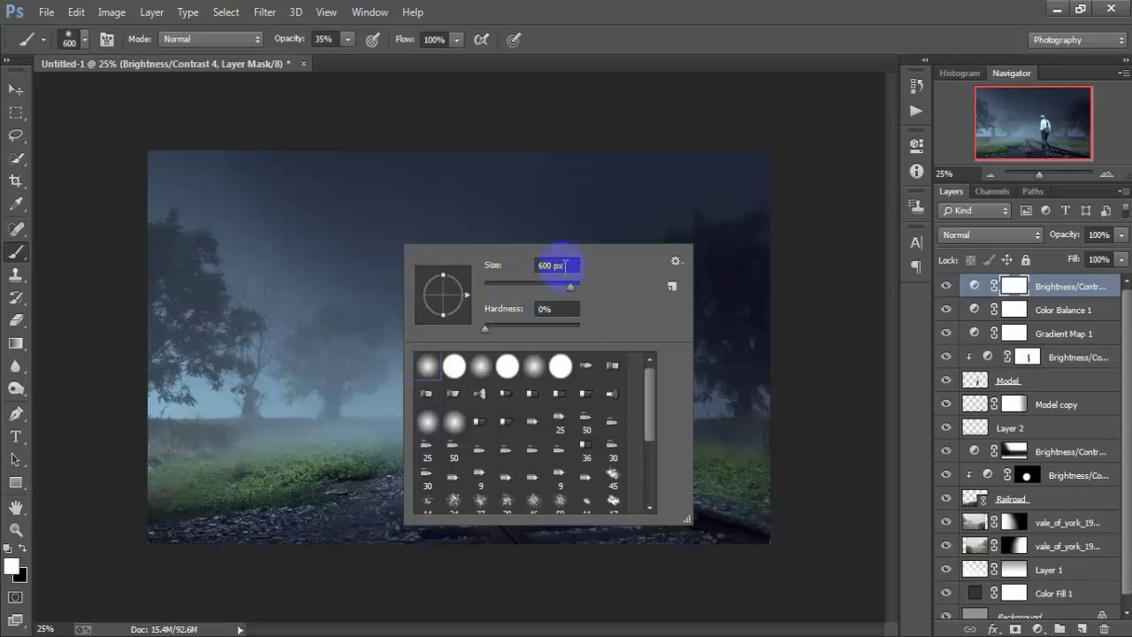
pyautogui.press('Return')
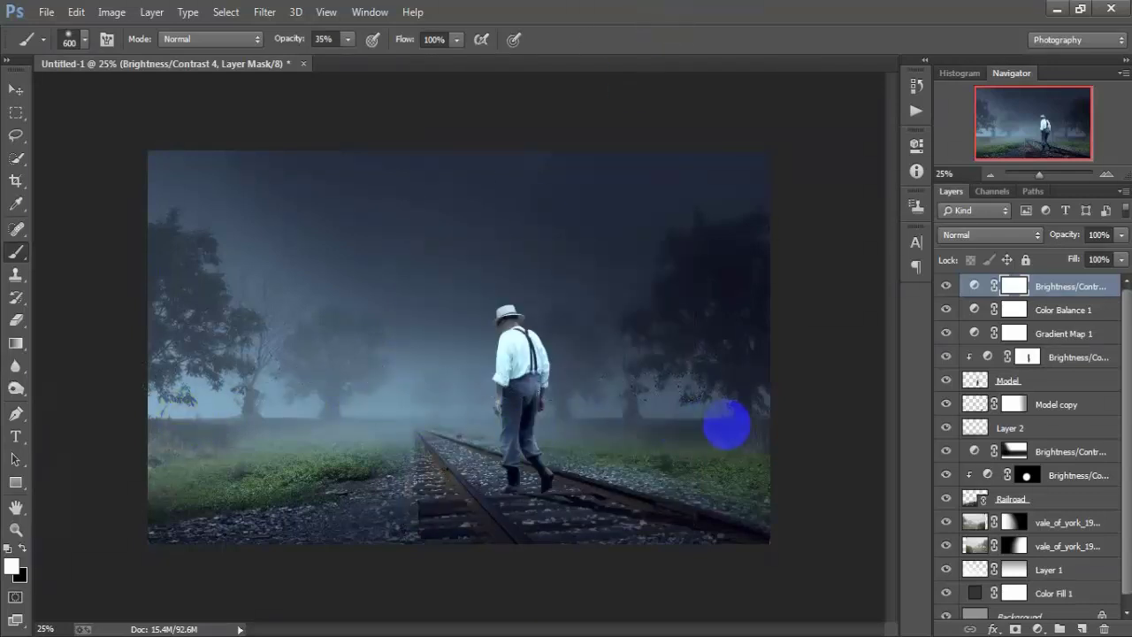
pyautogui.click(454, 414)
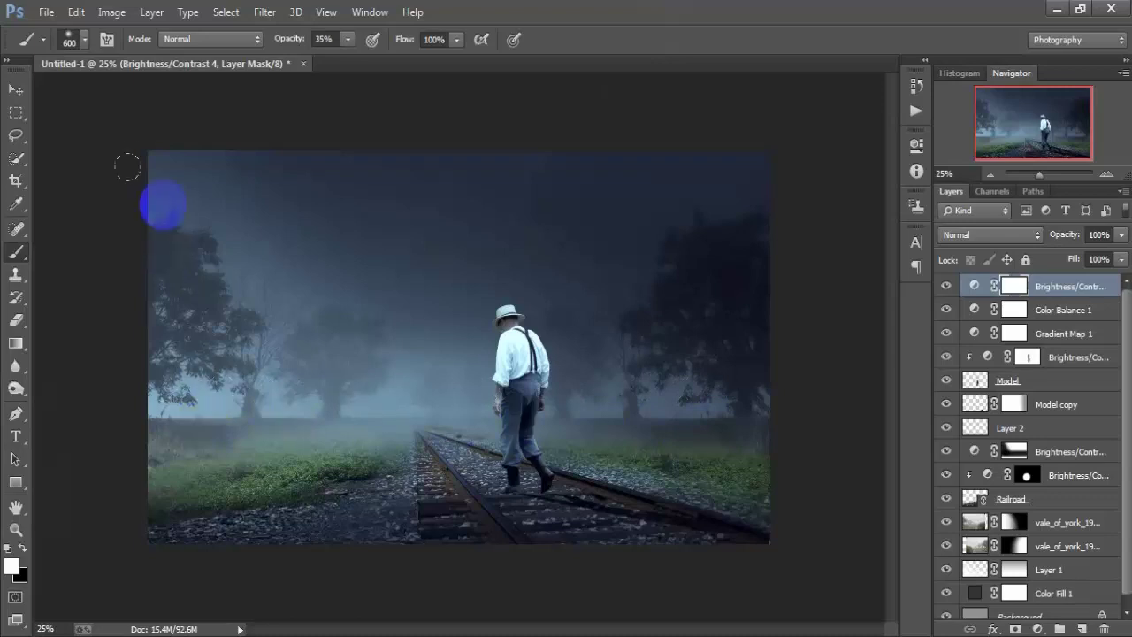
pyautogui.moveTo(205, 376)
pyautogui.mouseDown()
pyautogui.moveTo(278, 392)
pyautogui.moveTo(202, 391)
pyautogui.moveTo(301, 403)
pyautogui.mouseUp()
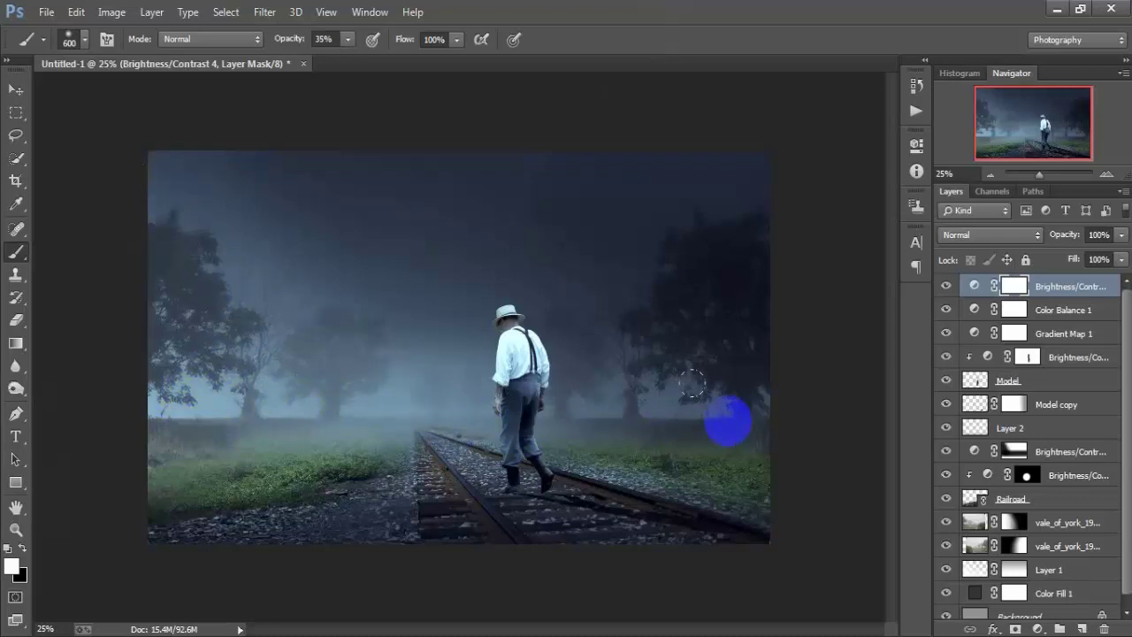
pyautogui.click(16, 91)
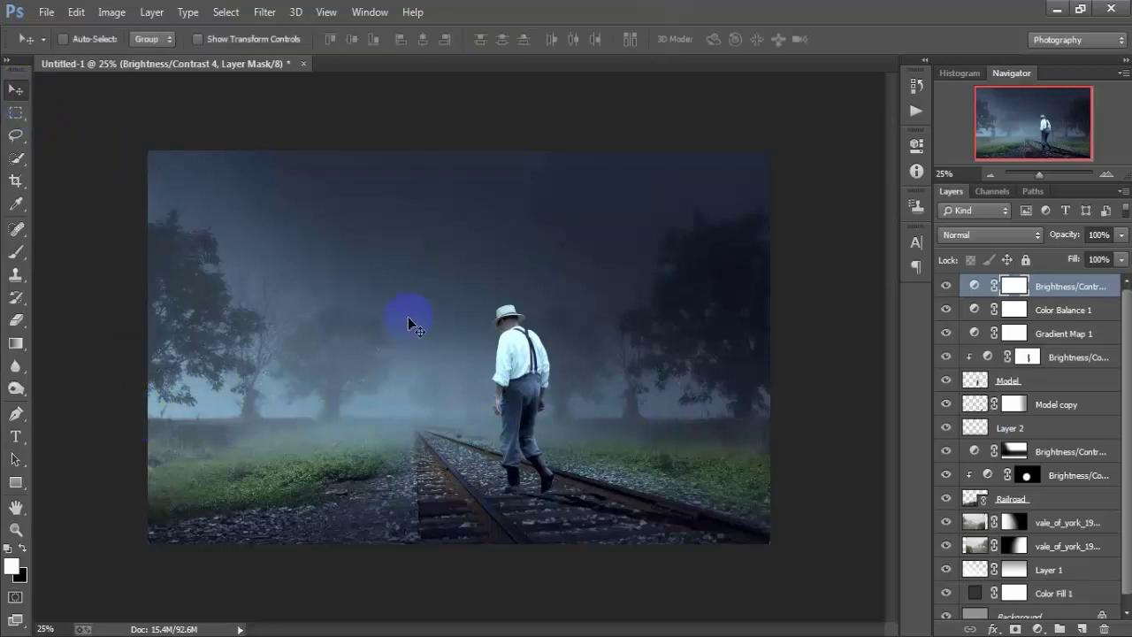
pyautogui.click(16, 529)
pyautogui.click(474, 404)
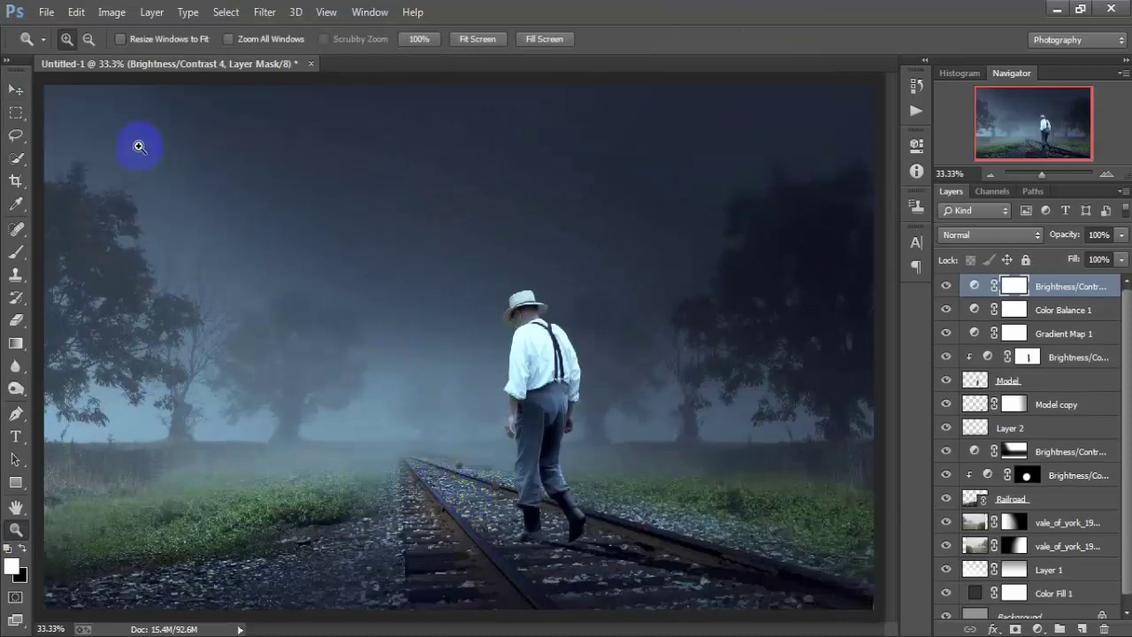
pyautogui.click(16, 90)
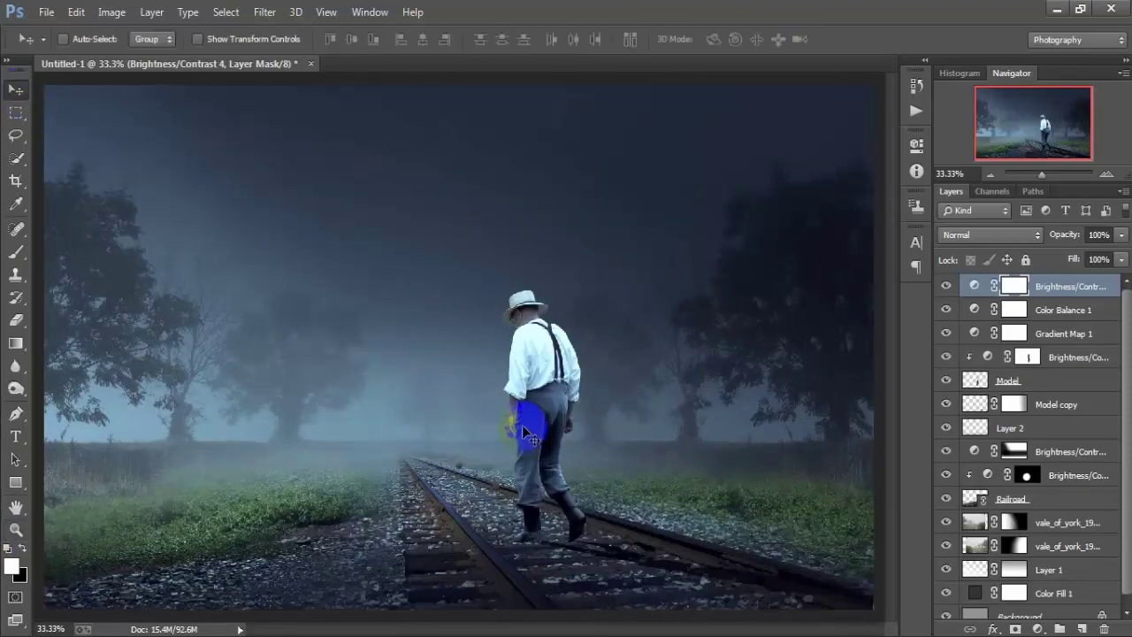
pyautogui.hotkey('ctrl', '-')
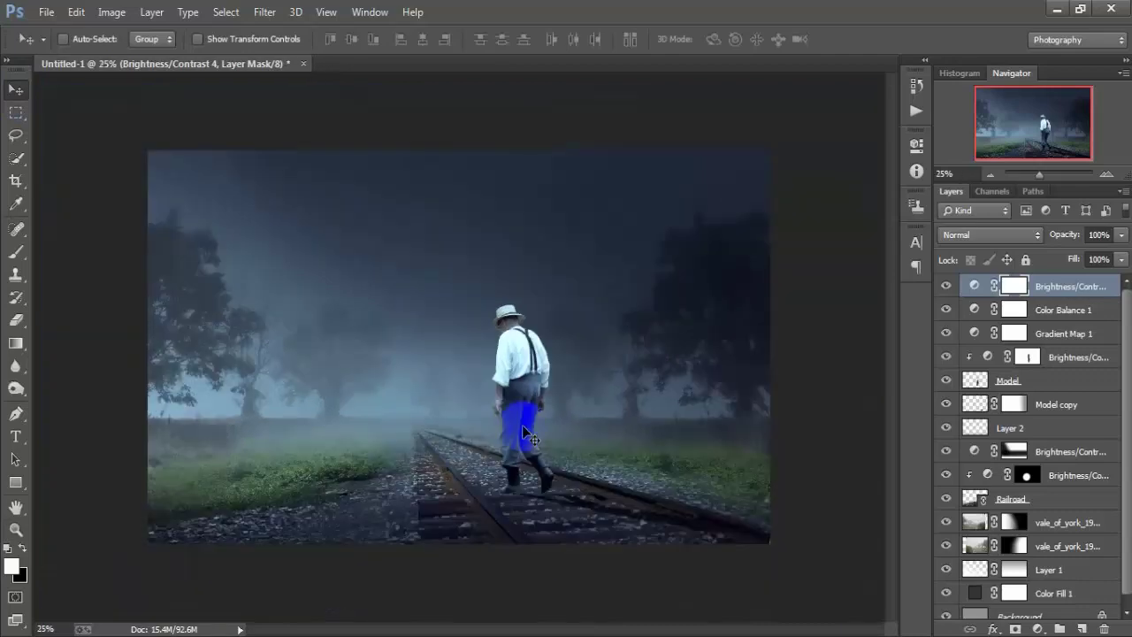